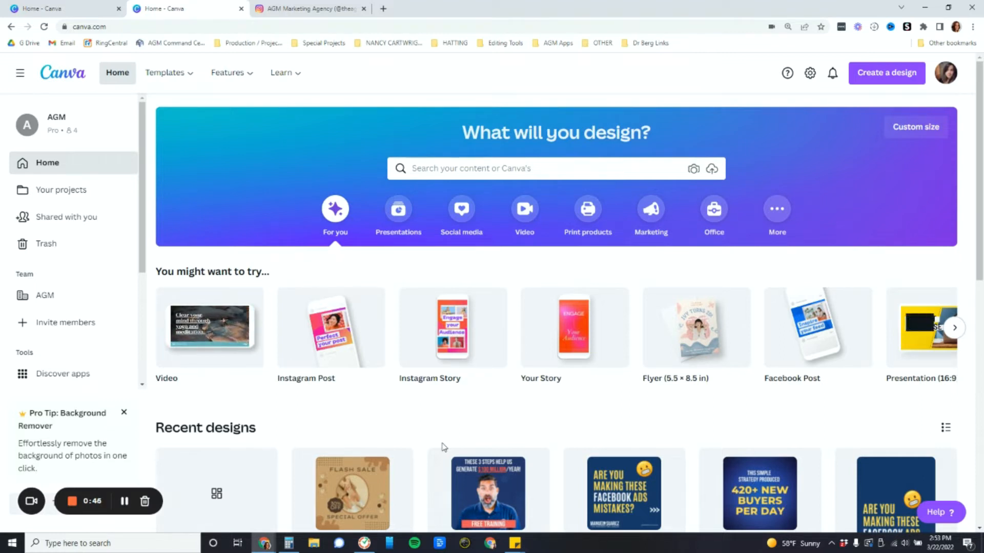
Step: Review the home page and look through the Your projects, Shared with you and Trash sections
mouse_move(368, 372)
scroll(368, 373, "down", 1)
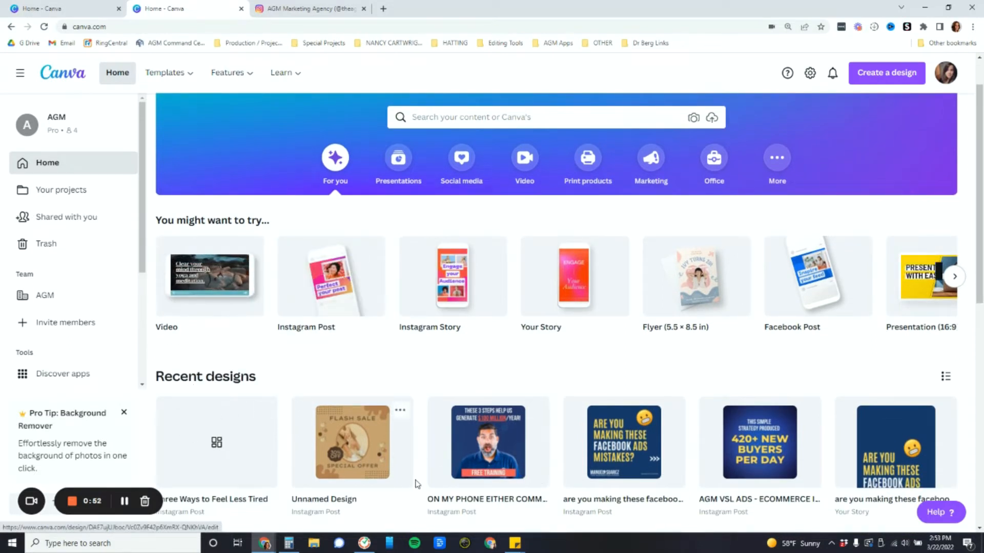
scroll(205, 359, "up", 1)
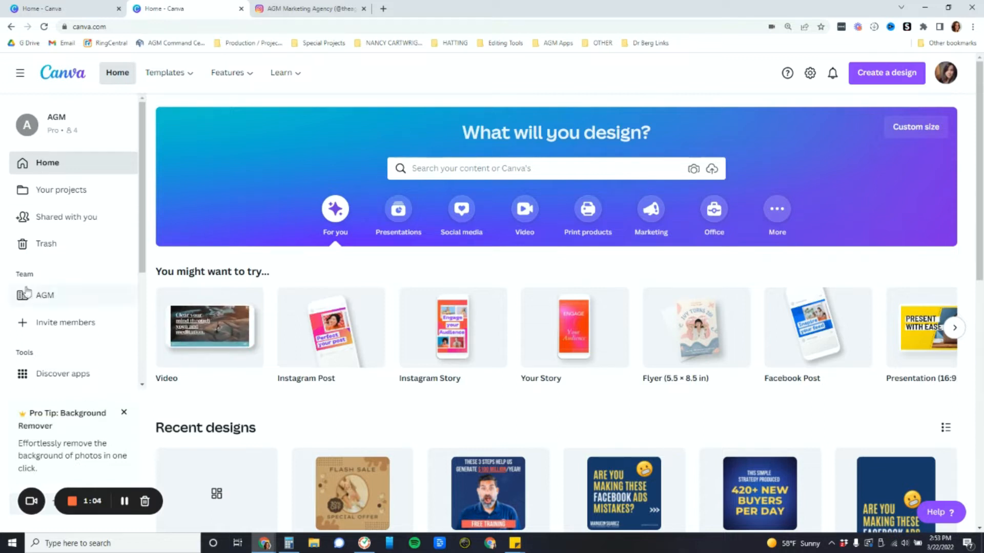
left_click(55, 192)
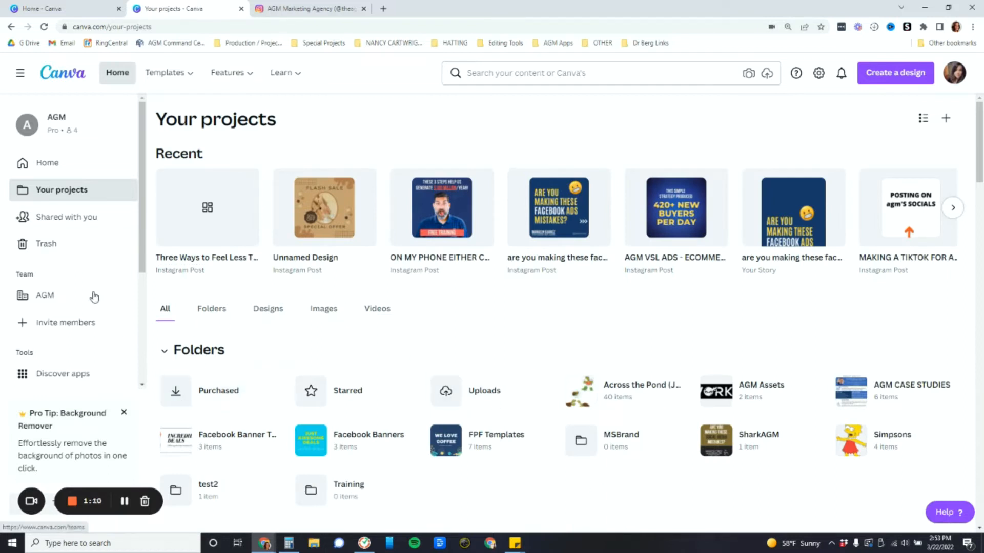
left_click(68, 221)
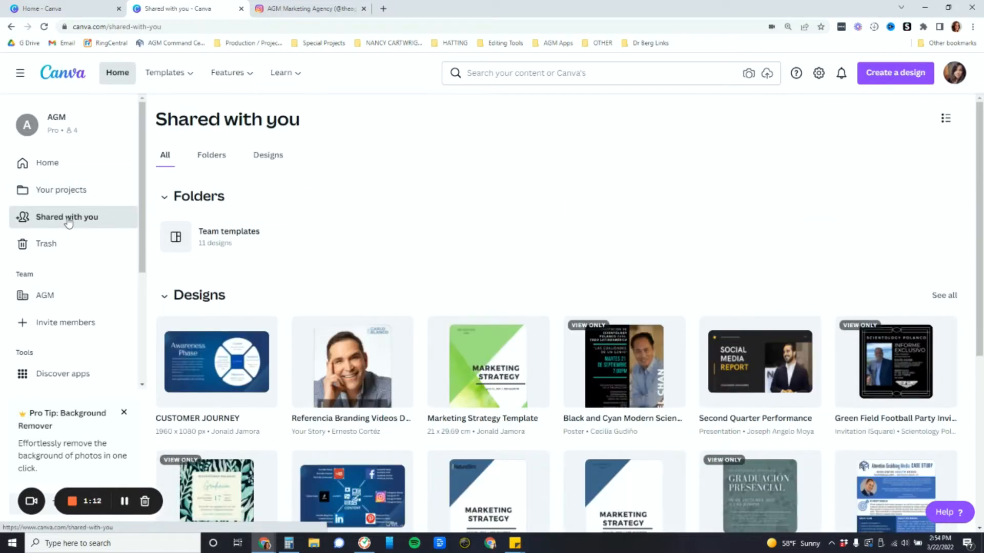
left_click(54, 250)
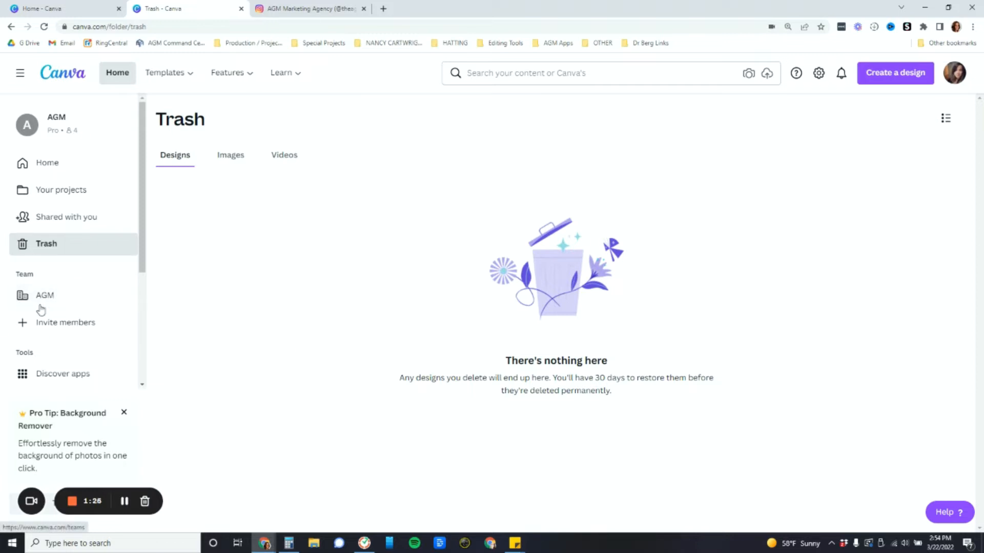
Step: Examine the team invitation form with its sharing link and e-mail fields, and close it without inviting anyone
left_click(44, 324)
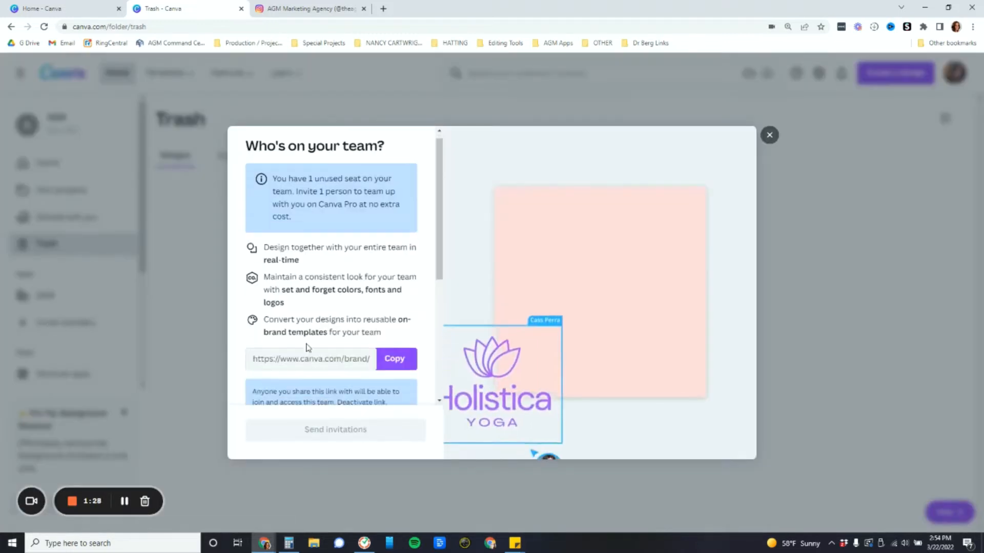
scroll(307, 347, "down", 4)
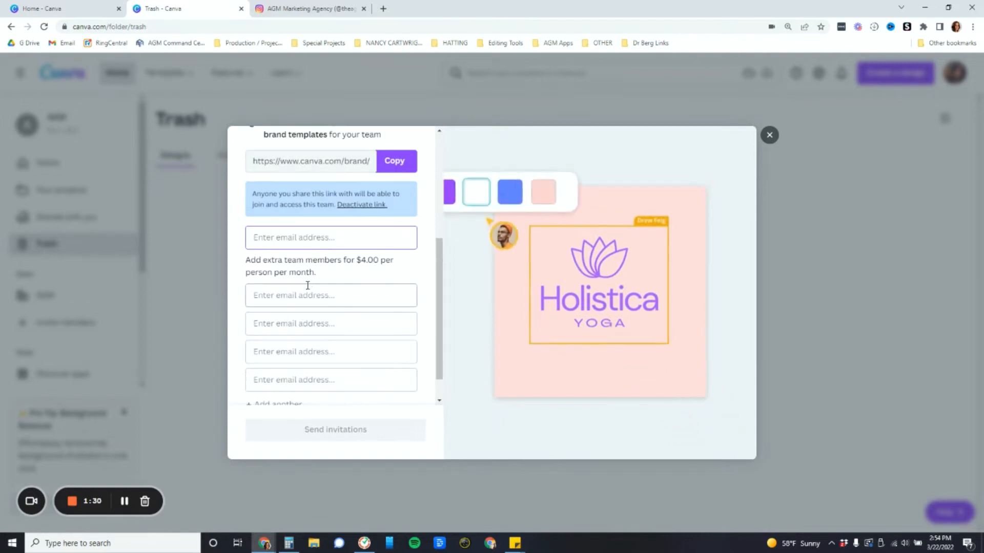
scroll(307, 286, "up", 2)
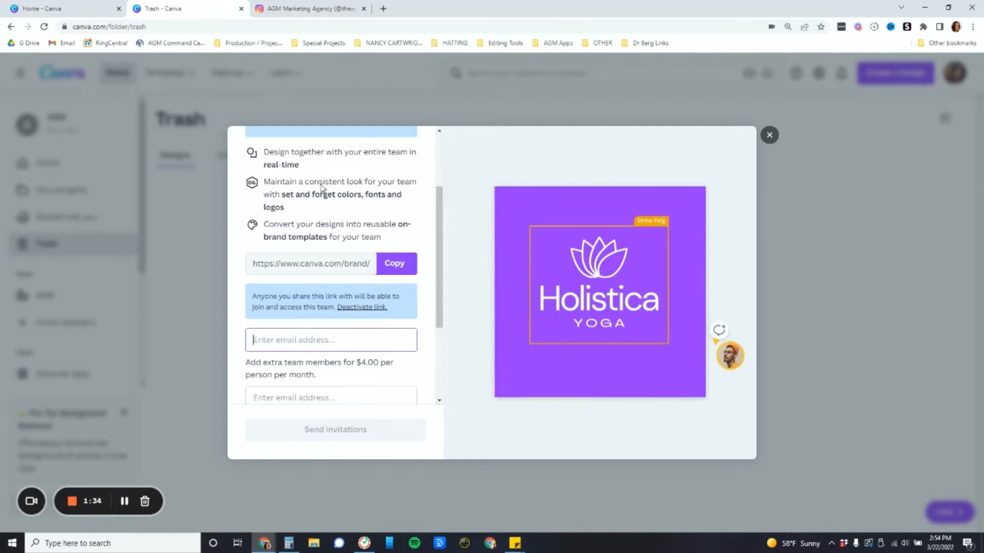
scroll(328, 307, "up", 2)
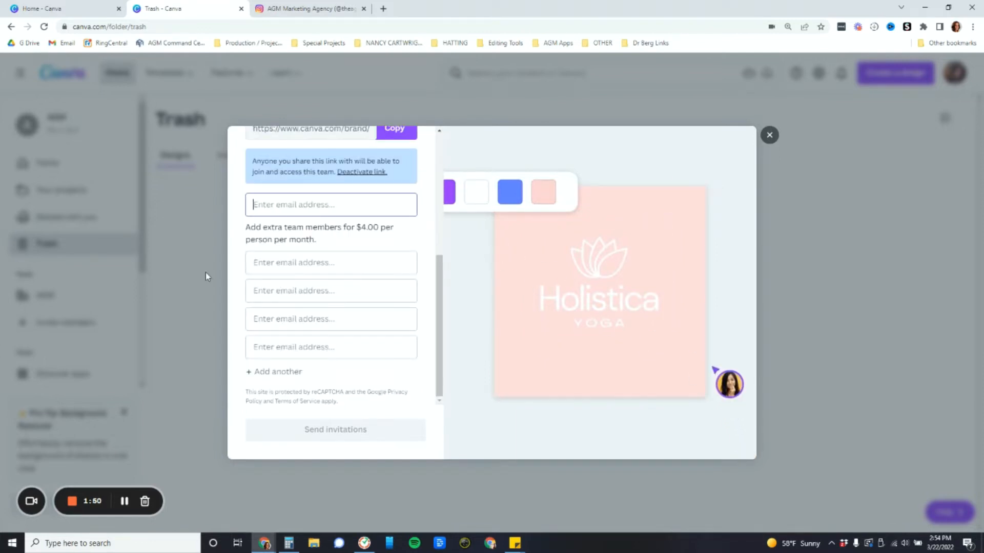
left_click(205, 274)
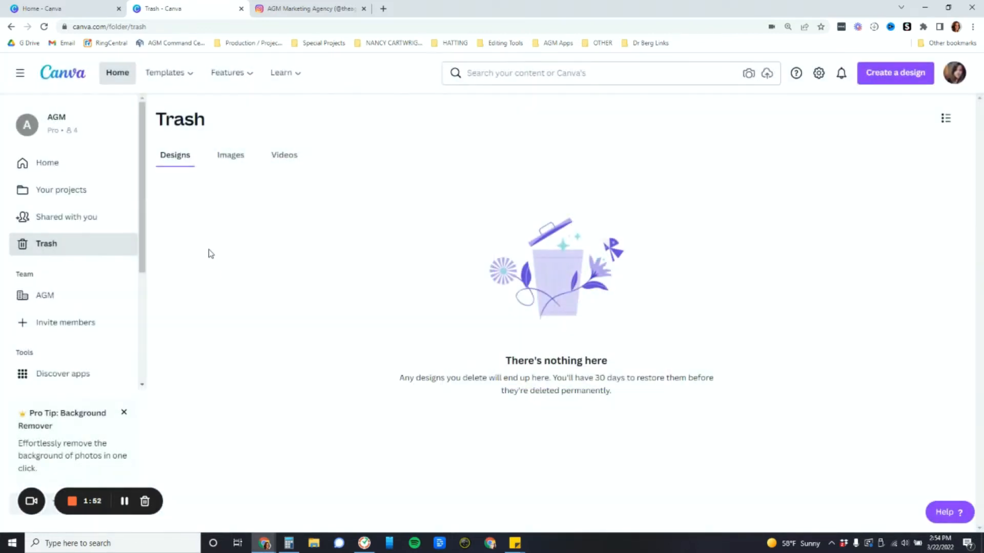
Step: Return to the home page and review the Instagram and Facebook formats among the Social media design types
left_click(61, 166)
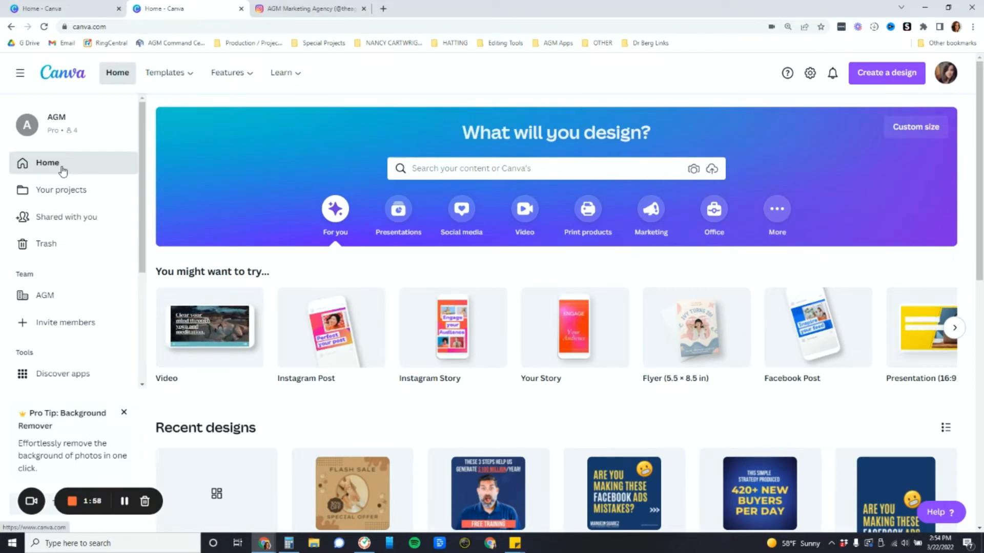
mouse_move(175, 363)
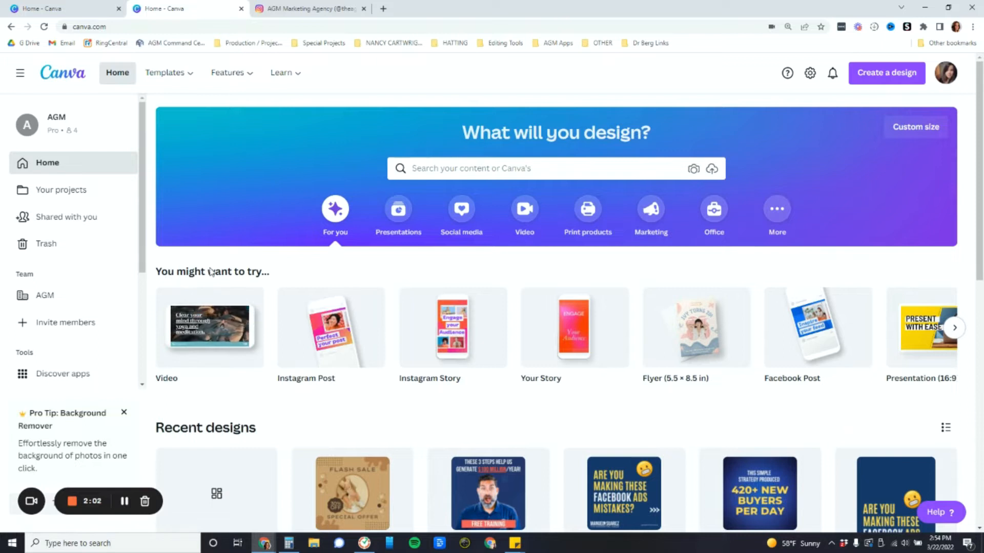
left_click(385, 233)
left_click(461, 209)
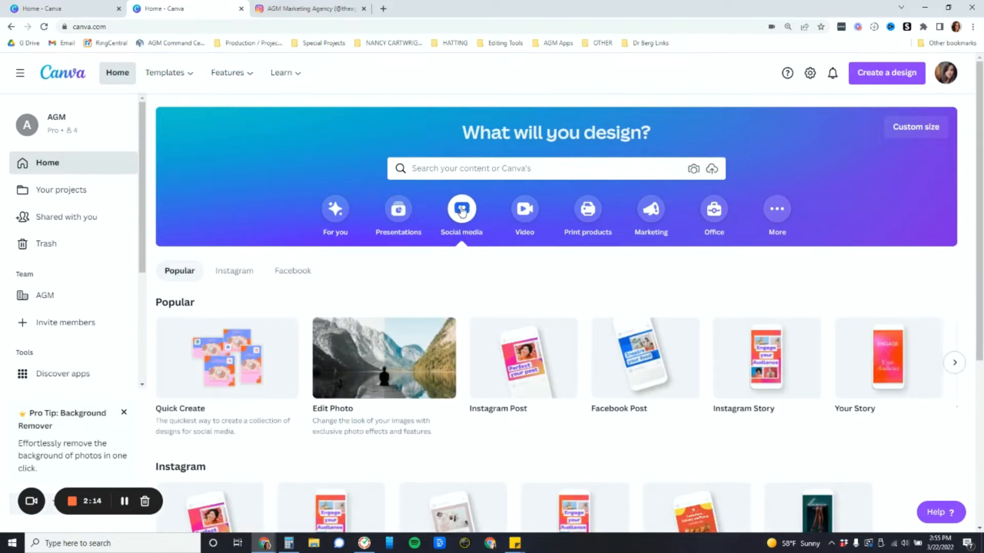
scroll(439, 413, "down", 4)
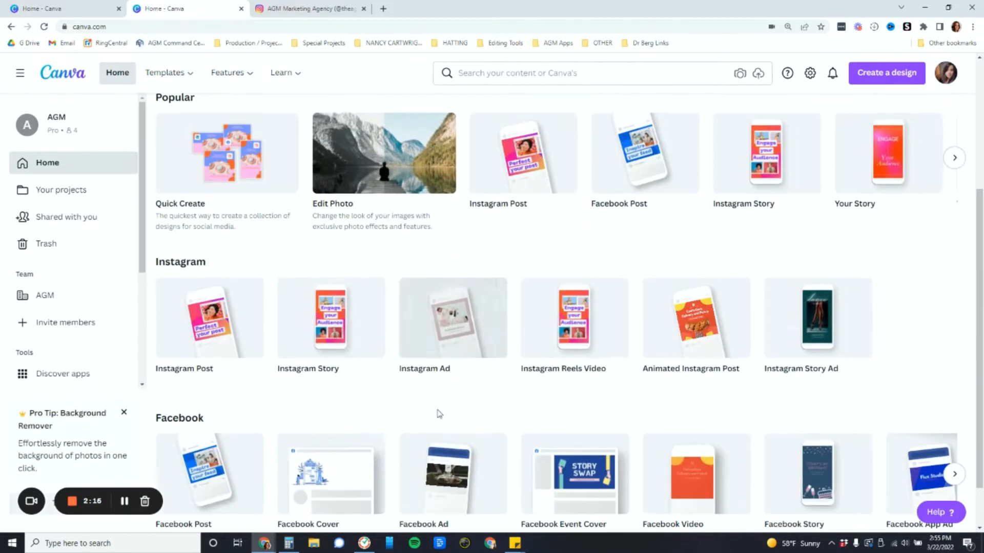
scroll(439, 414, "down", 1)
scroll(439, 415, "up", 5)
scroll(296, 388, "down", 2)
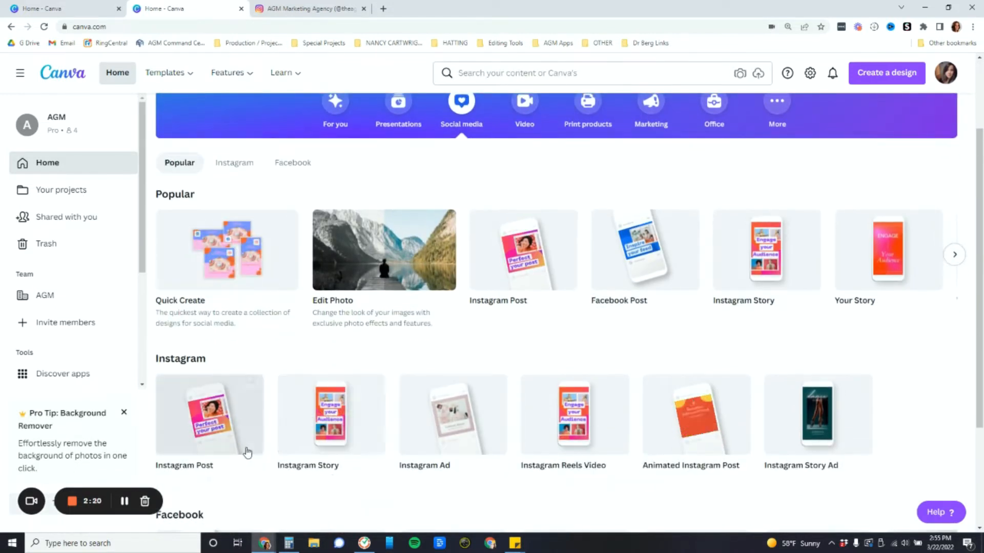
scroll(386, 378, "down", 3)
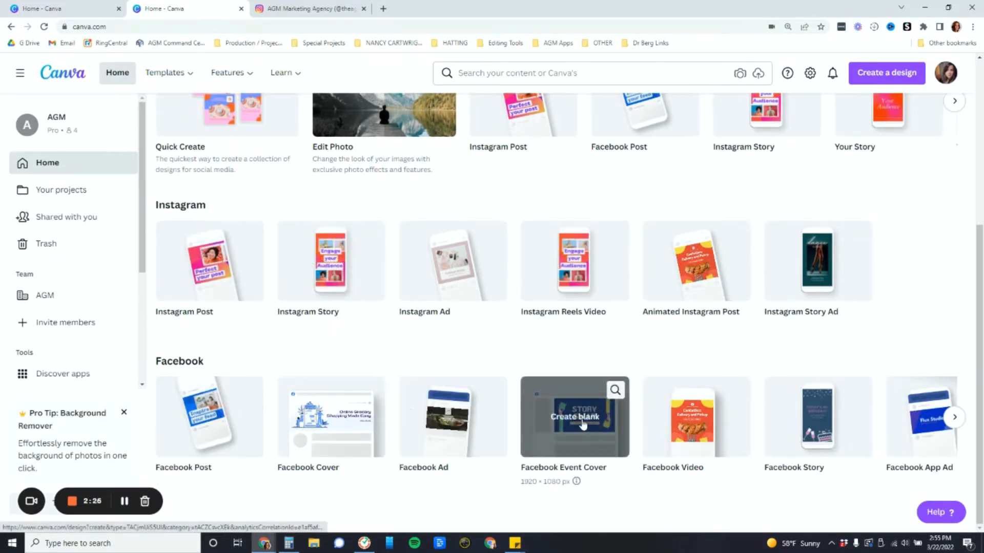
scroll(337, 476, "up", 5)
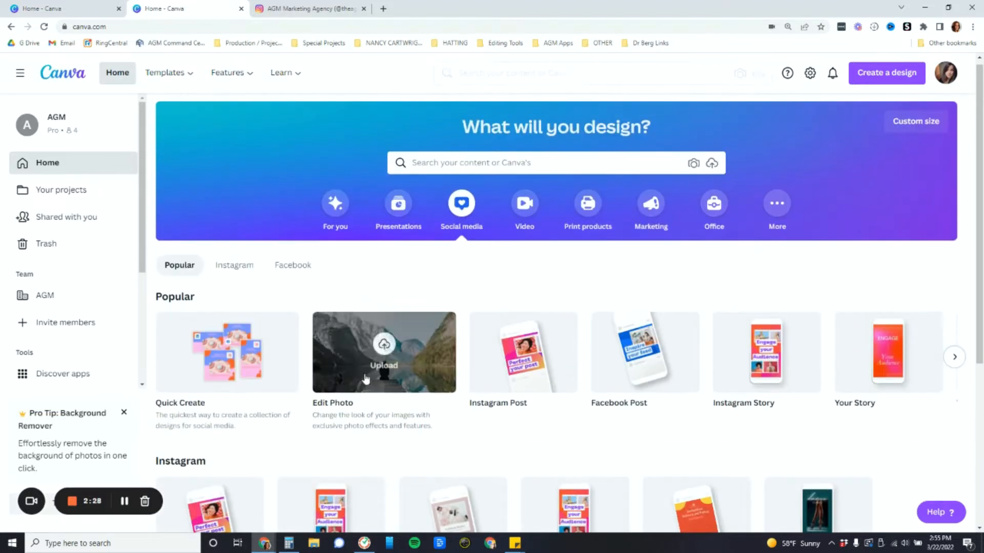
Step: Look through the Video, Print products and Marketing design types on the home page
left_click(531, 203)
left_click(585, 211)
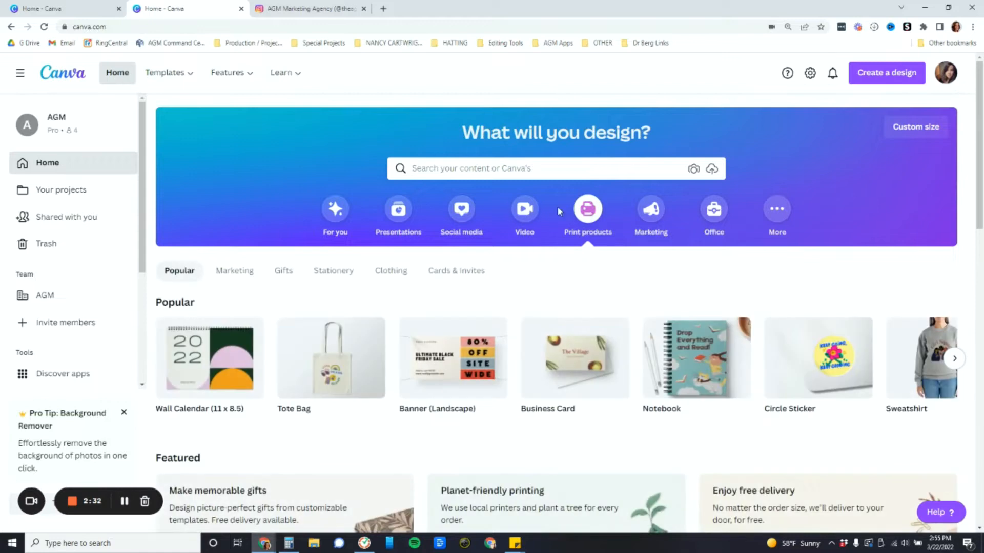
left_click(657, 216)
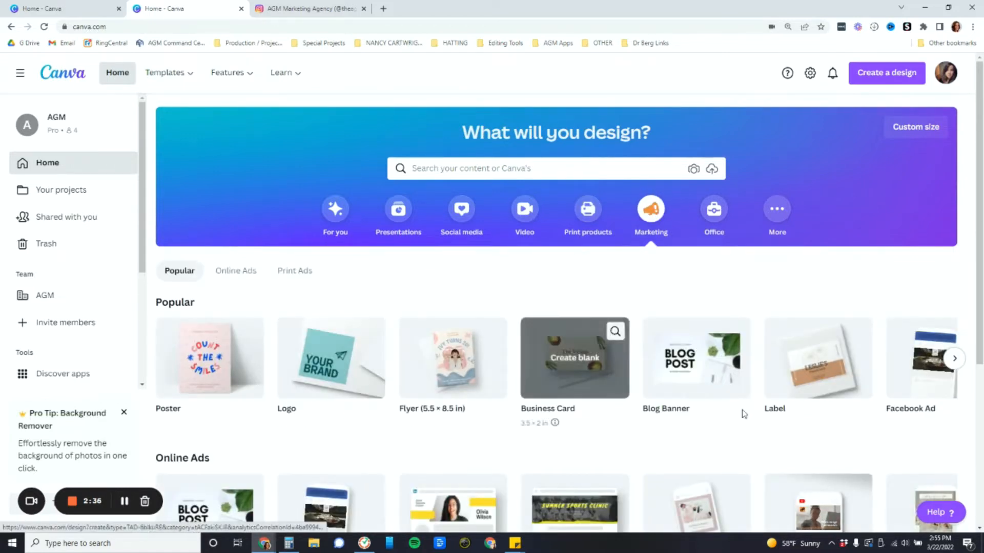
Step: Look over the Discover Templates page, including its suggested designs and the list of template categories
left_click(160, 73)
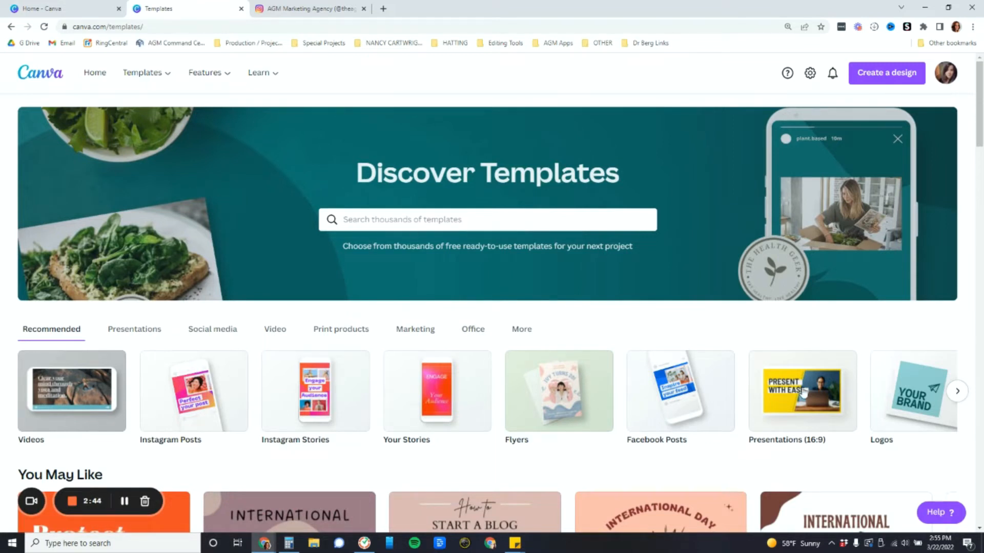
scroll(635, 373, "down", 1)
scroll(635, 372, "down", 7)
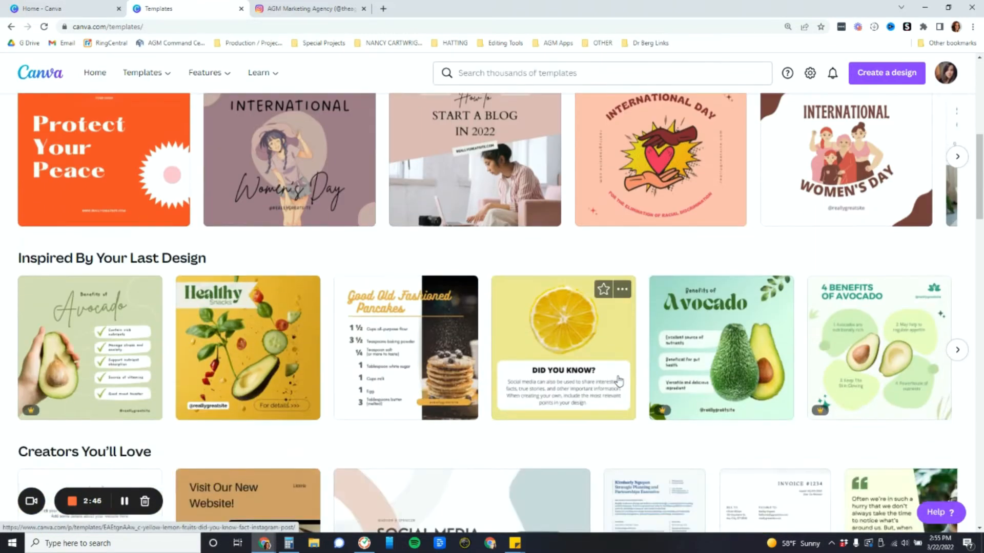
scroll(621, 378, "up", 8)
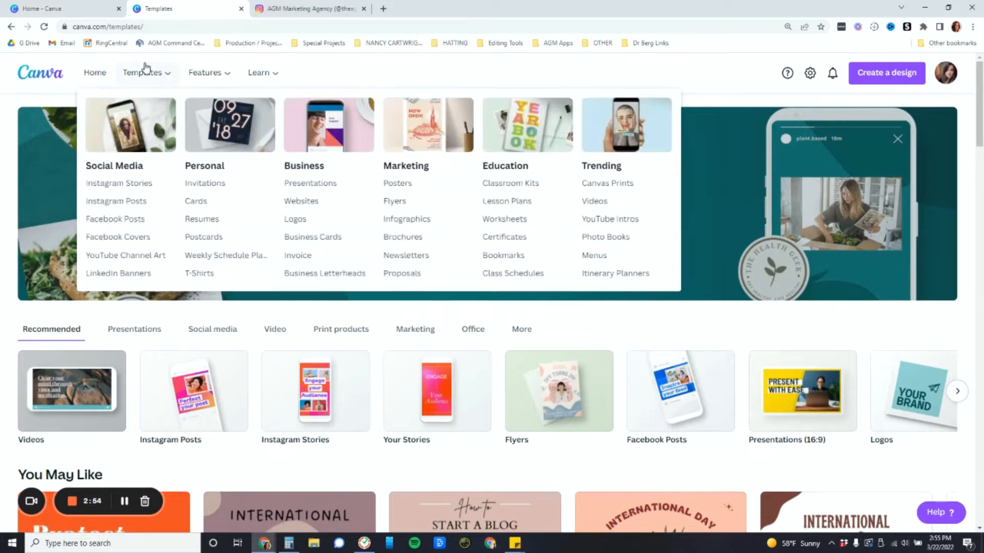
Step: Go back to the home page and create a blank Instagram Post design
left_click(96, 72)
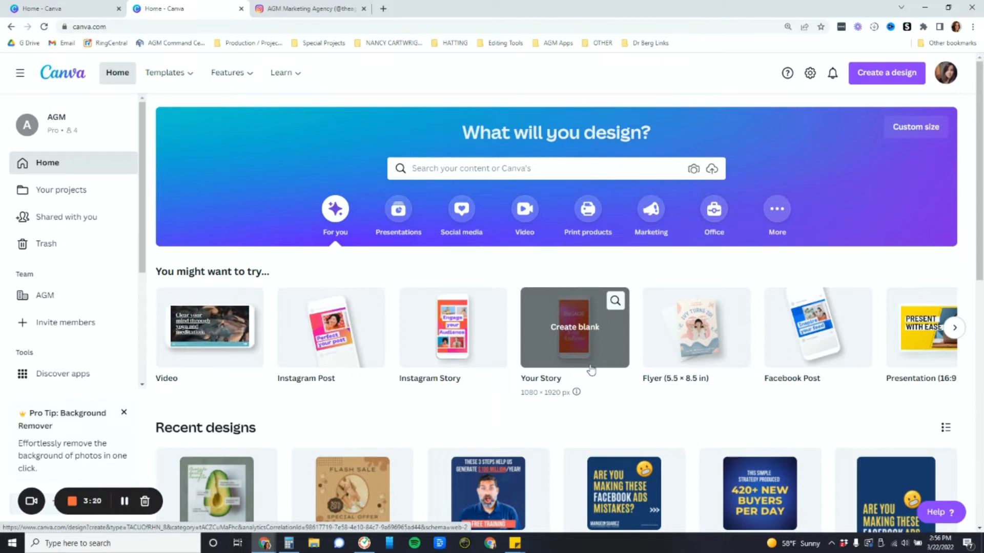
left_click(891, 73)
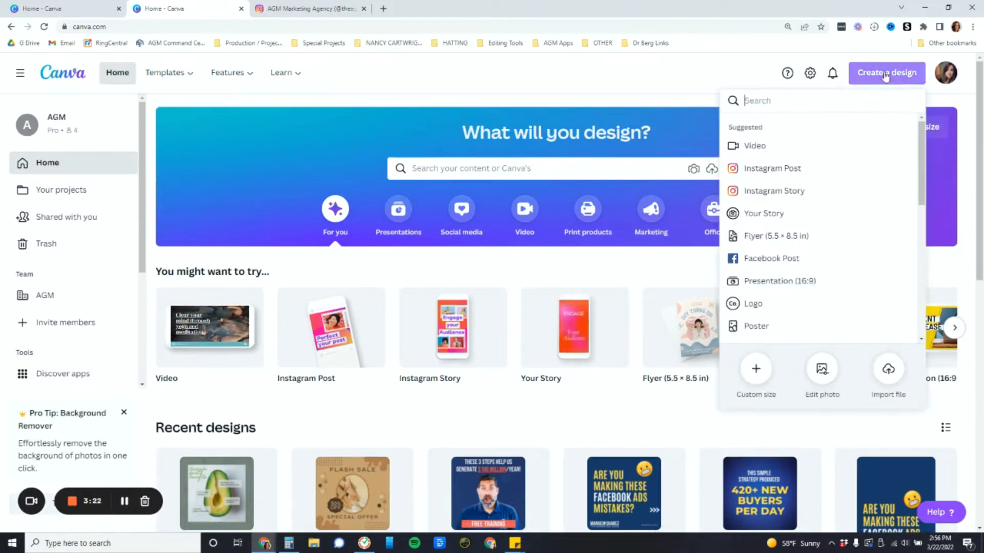
left_click(773, 169)
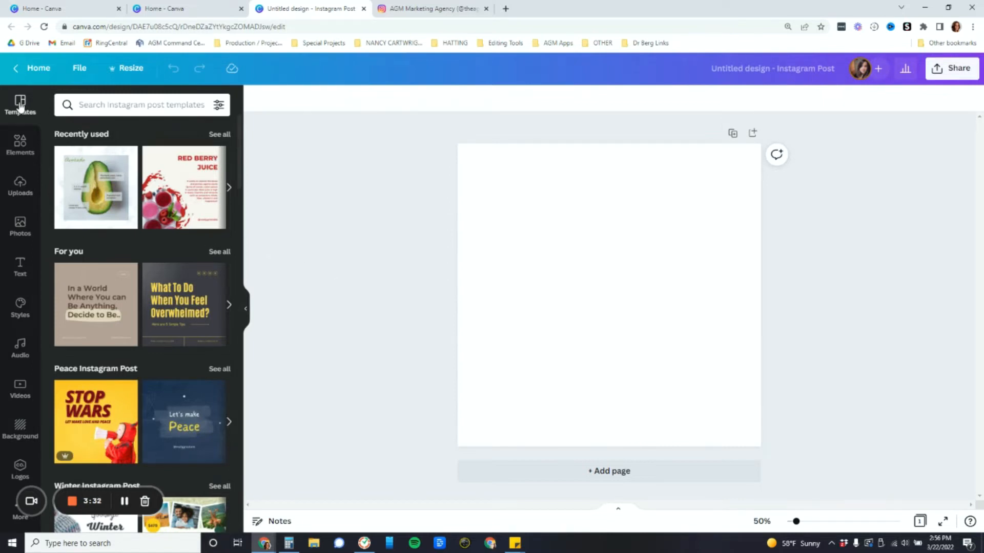
Step: Browse the suggested Instagram post templates and search them for "vitamins"
scroll(115, 398, "down", 12)
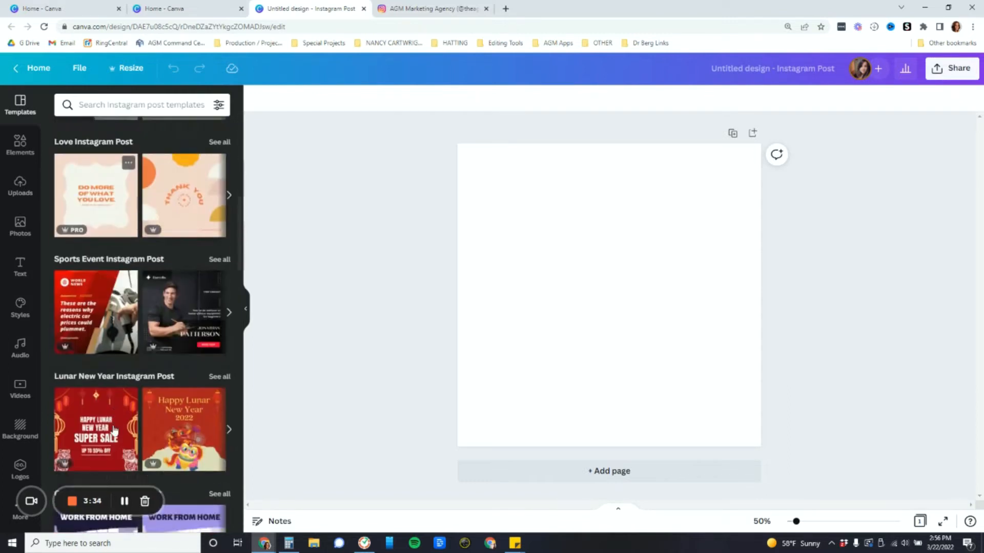
scroll(115, 397, "down", 10)
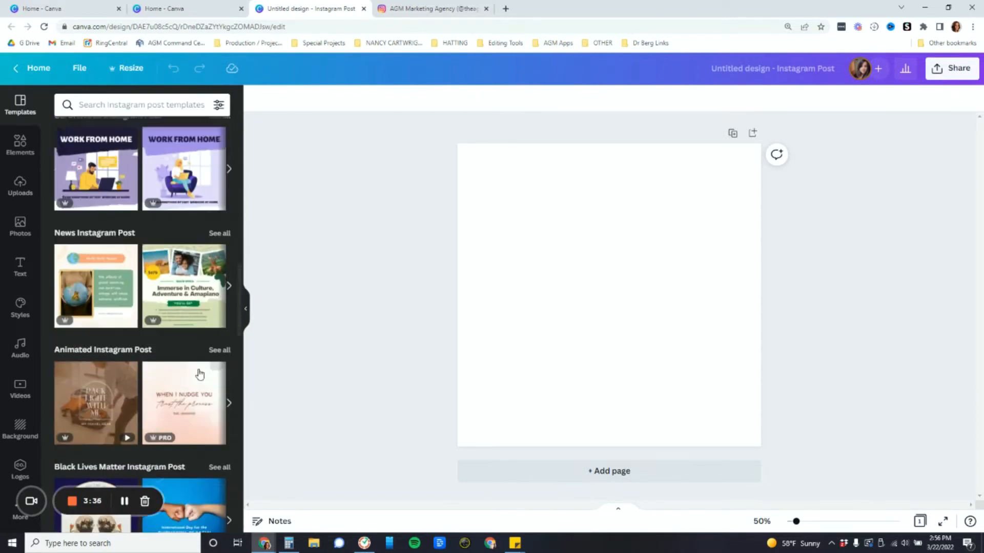
scroll(199, 369, "up", 20)
left_click(107, 106)
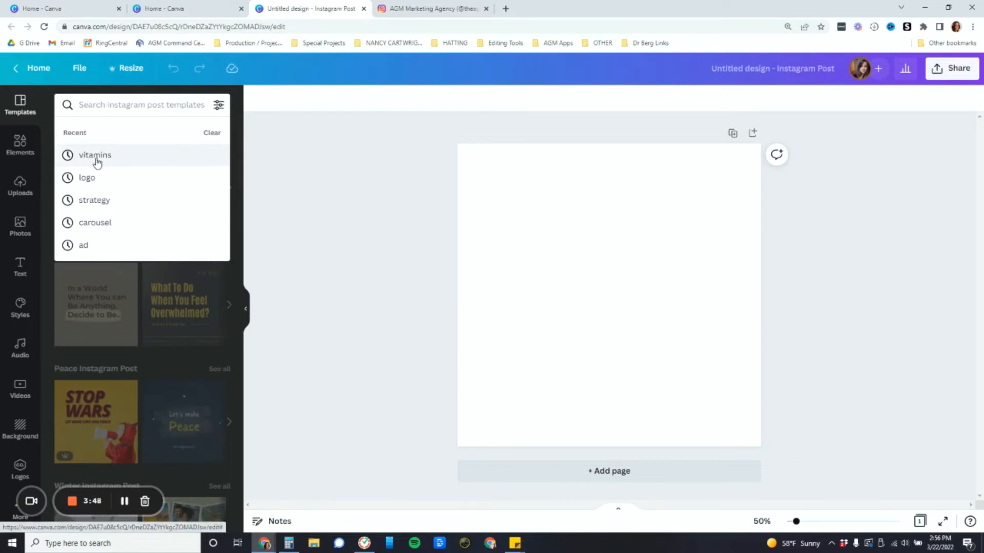
left_click(103, 106)
type("vitamins")
key("Return")
Step: Apply the pink animated "Buy 1, Get Your 2nd Supplement at 50% Off" template from the vitamins results to the blank page
scroll(147, 230, "down", 15)
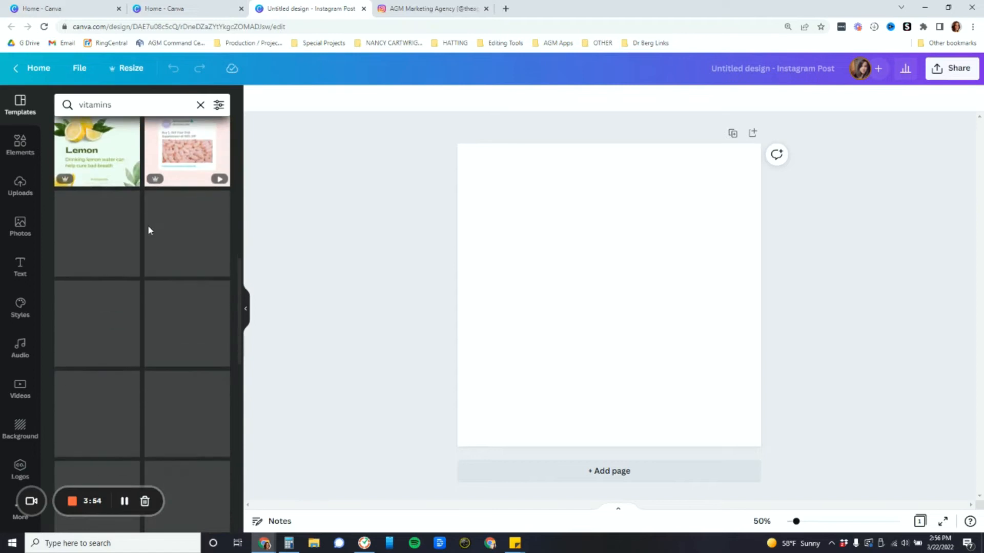
scroll(133, 246, "down", 5)
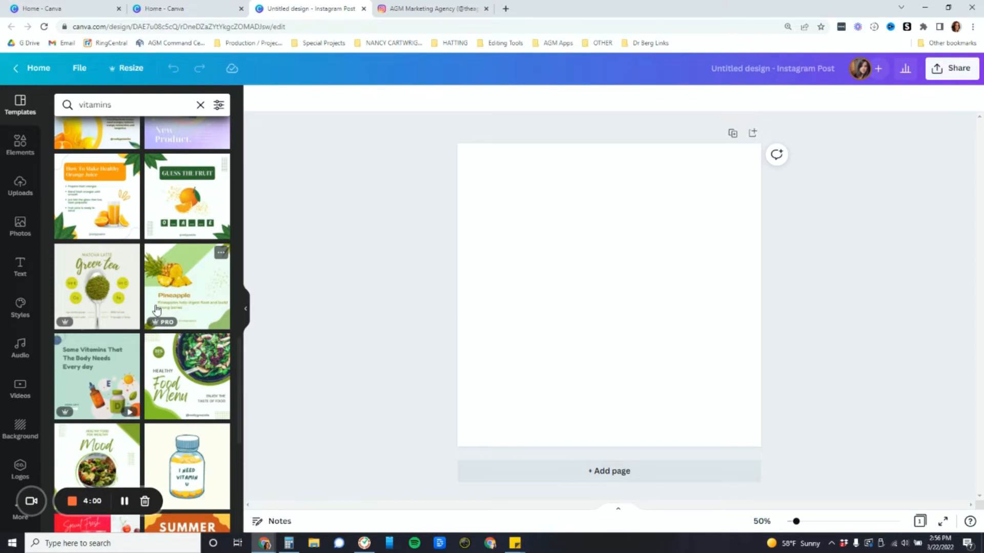
scroll(179, 361, "down", 15)
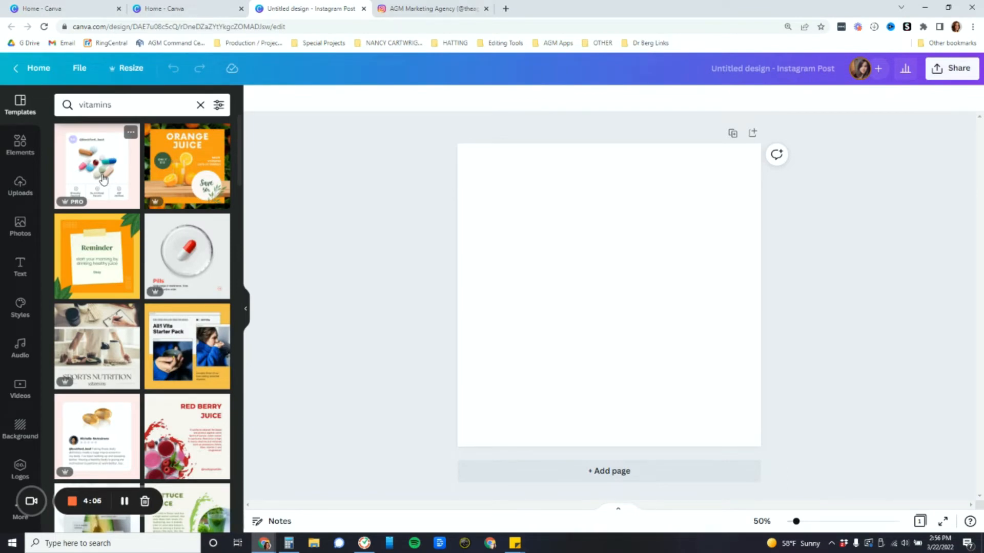
scroll(129, 408, "down", 4)
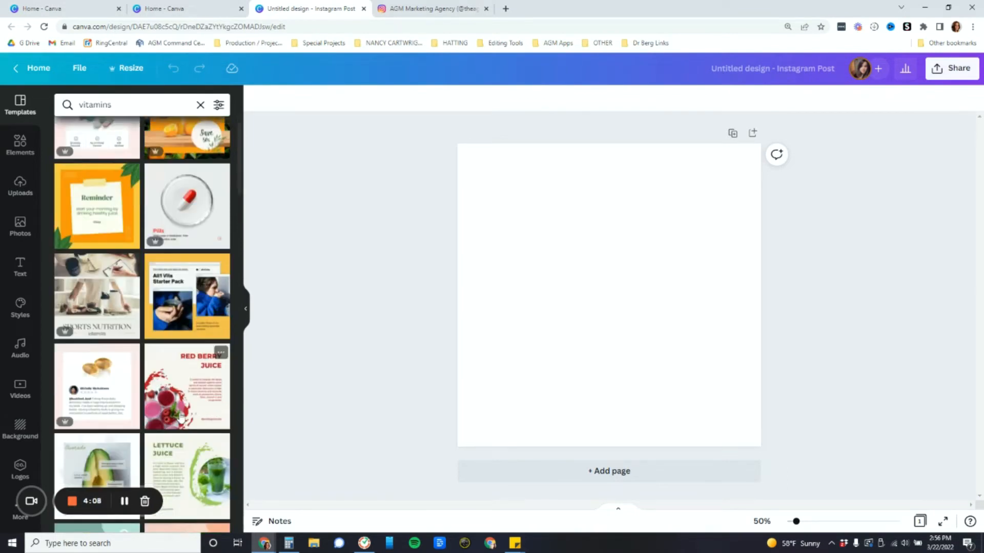
scroll(130, 407, "down", 2)
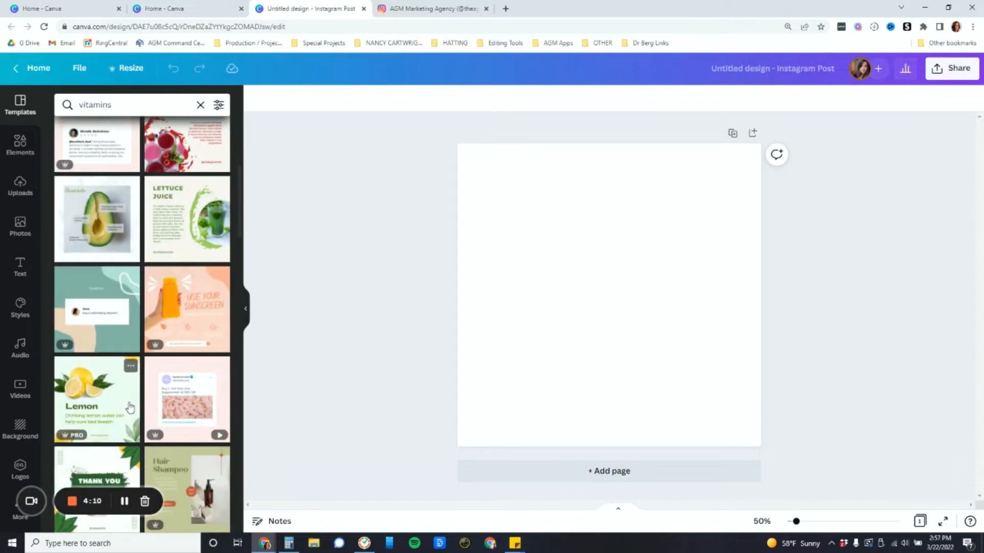
scroll(158, 428, "down", 3)
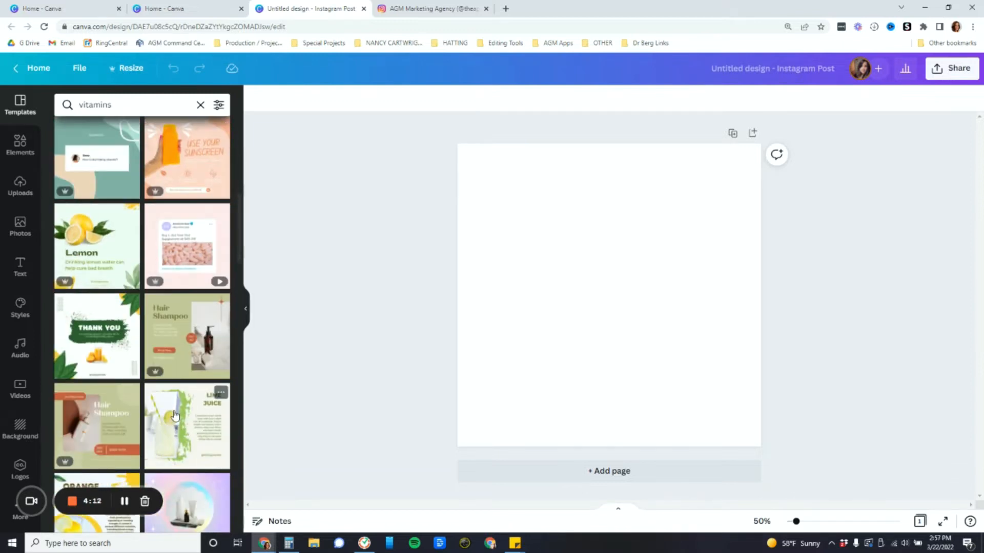
left_click(185, 243)
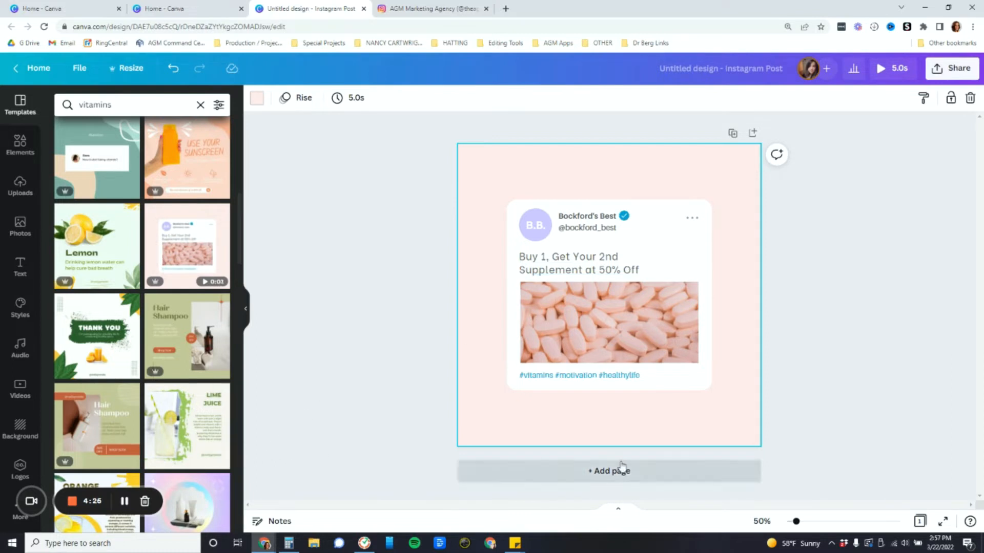
Step: Replace the page's design with the "Red Berry Juice" template from the vitamins results
scroll(150, 374, "down", 10)
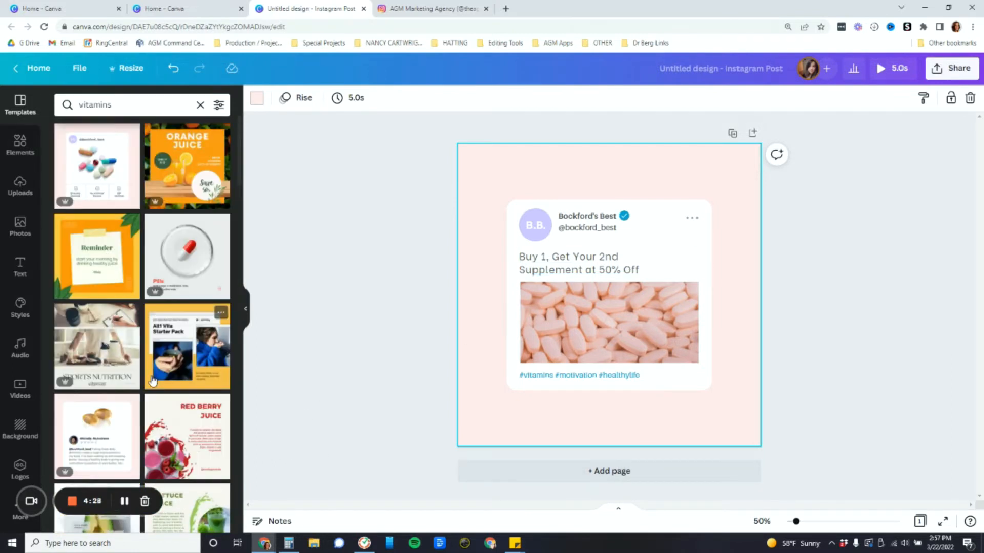
left_click(190, 442)
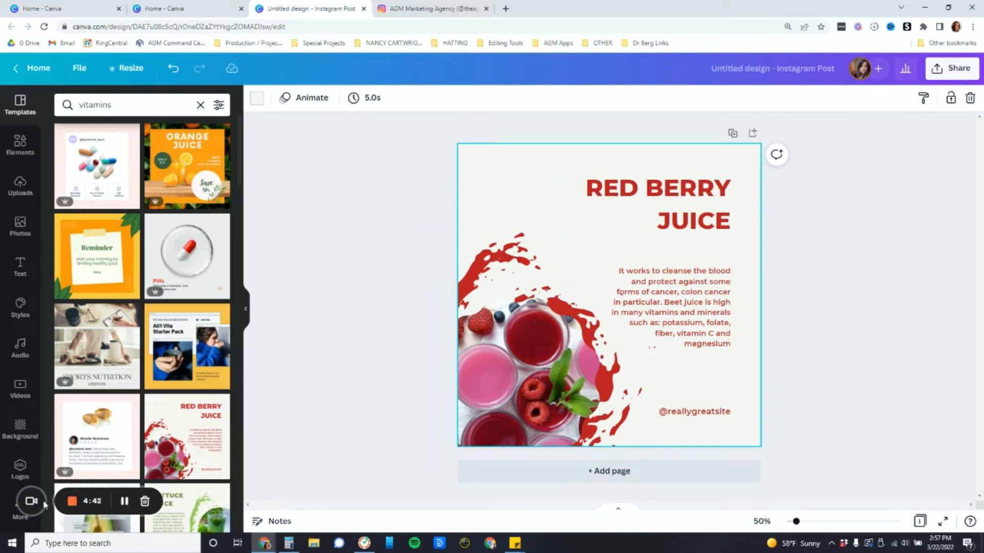
left_click(698, 311)
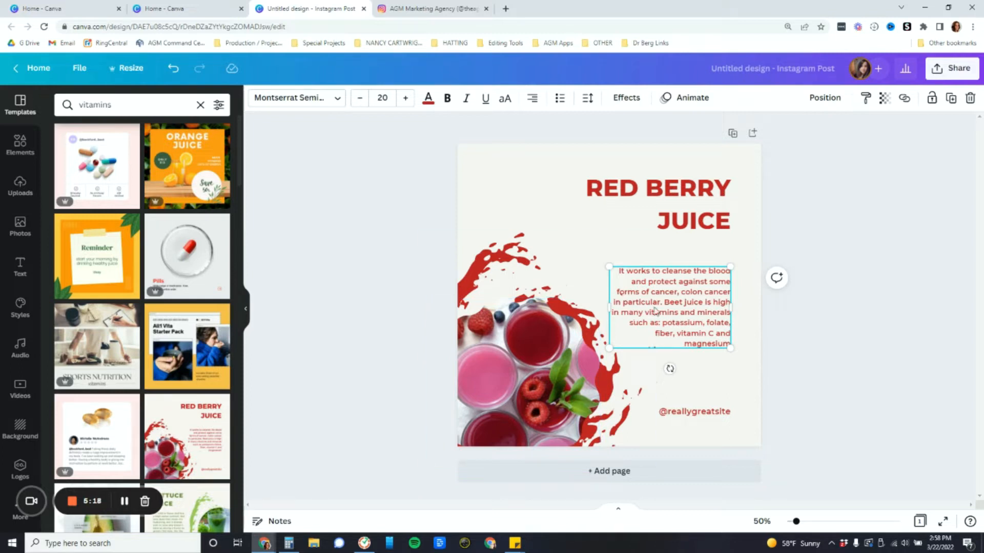
Step: Change the heading text to "BENEFITS OF BEET JUICE"
triple_click(665, 197)
key("ctrl+a")
type("BENEFITS OF BEEN")
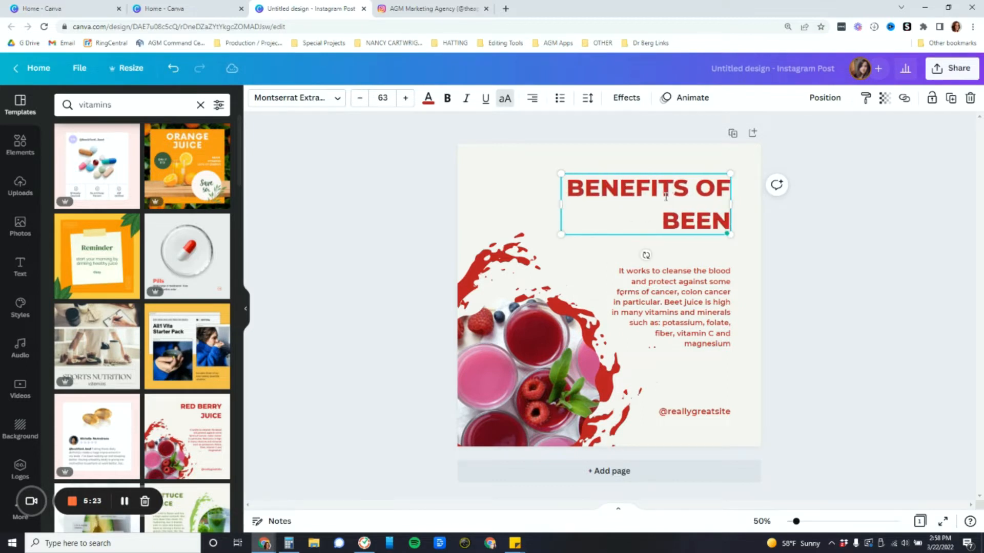
key("BackSpace")
type("T JUICE")
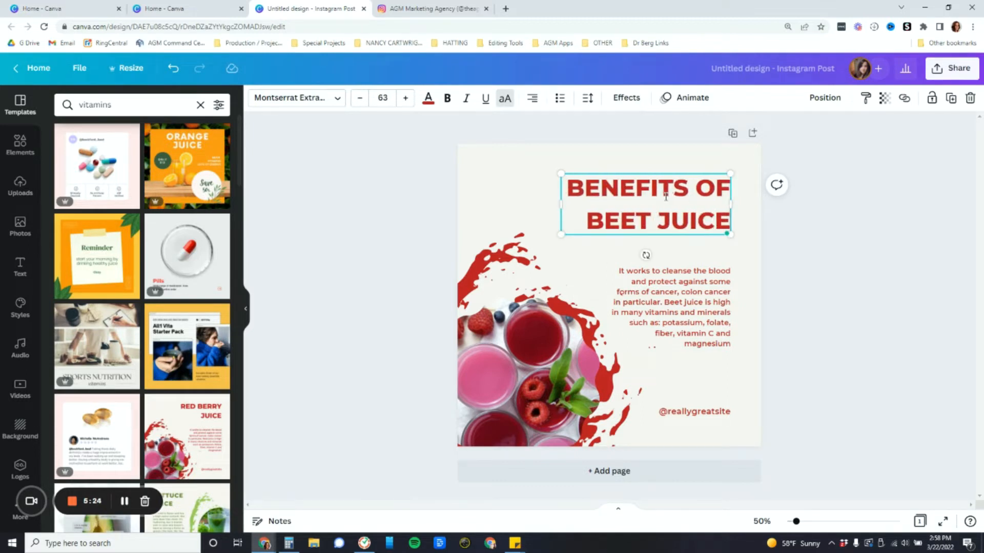
left_click(824, 222)
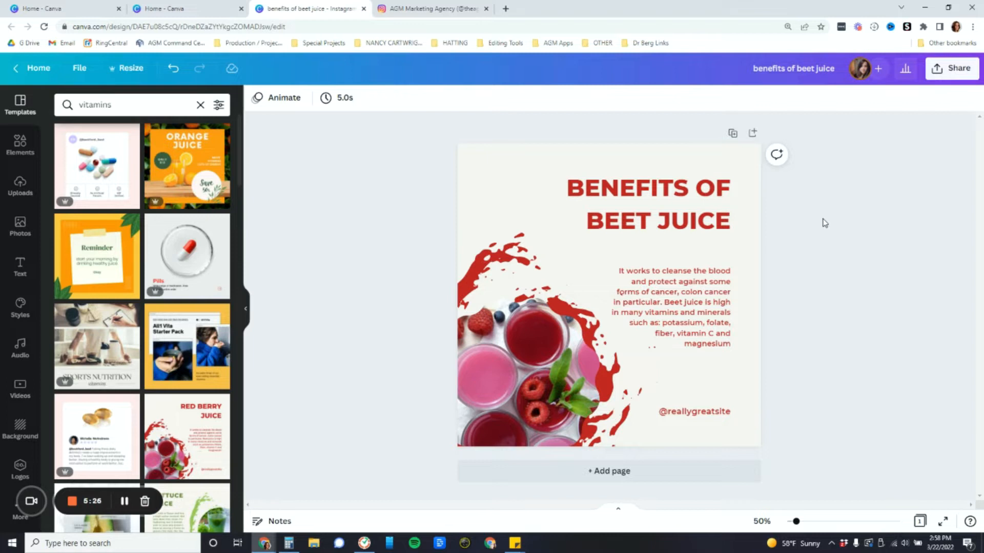
Step: Replace the opening word "It" in the body paragraph with "Beet juice"
double_click(649, 292)
left_click(649, 292)
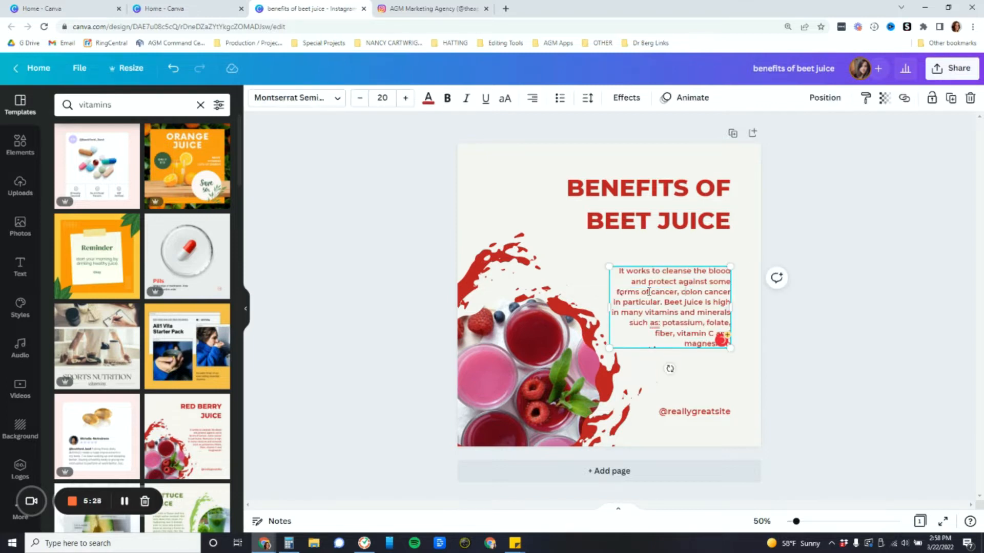
double_click(621, 271)
type("Beet juice")
Step: Reword the start of the body paragraph's second sentence to "It is also high"
left_click(690, 301)
left_click(678, 310)
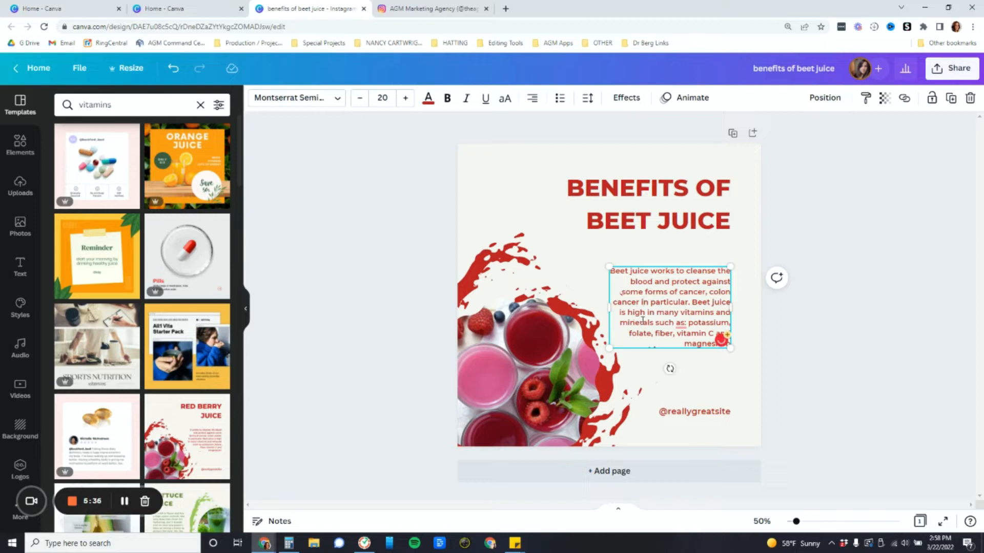
left_click_drag(691, 303, 722, 303)
key("Delete")
key("Delete")
key("Delete")
type("It is high")
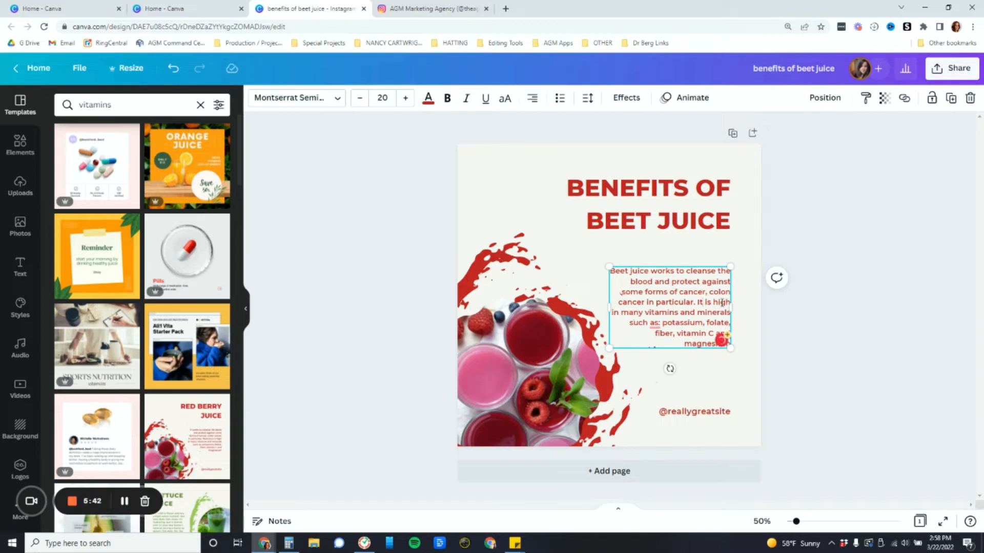
key("BackSpace")
key("BackSpace")
key("BackSpace")
key("BackSpace")
type("also")
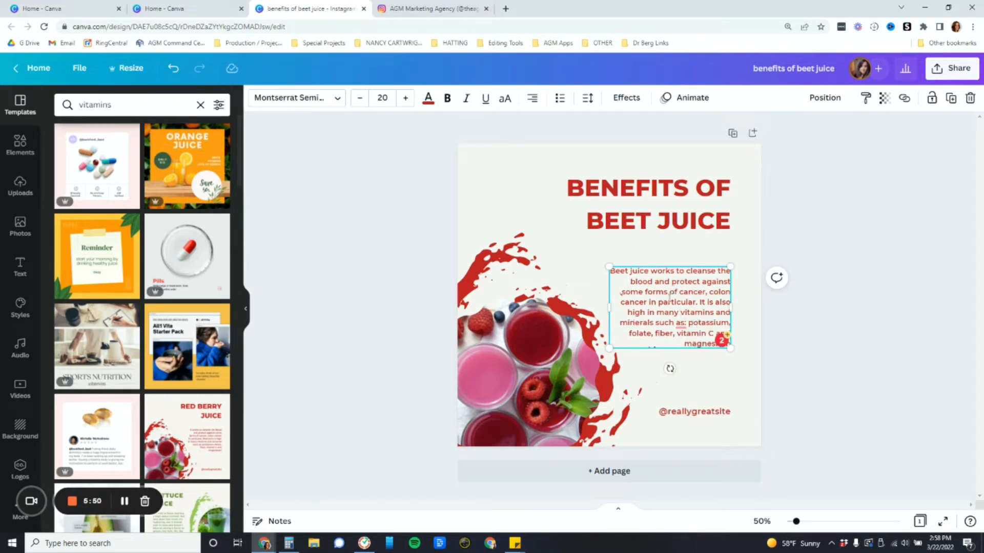
Step: Narrow the body text box and enlarge its text to about size 25.6, shifting the heading slightly upward to fit
key("ctrl+a")
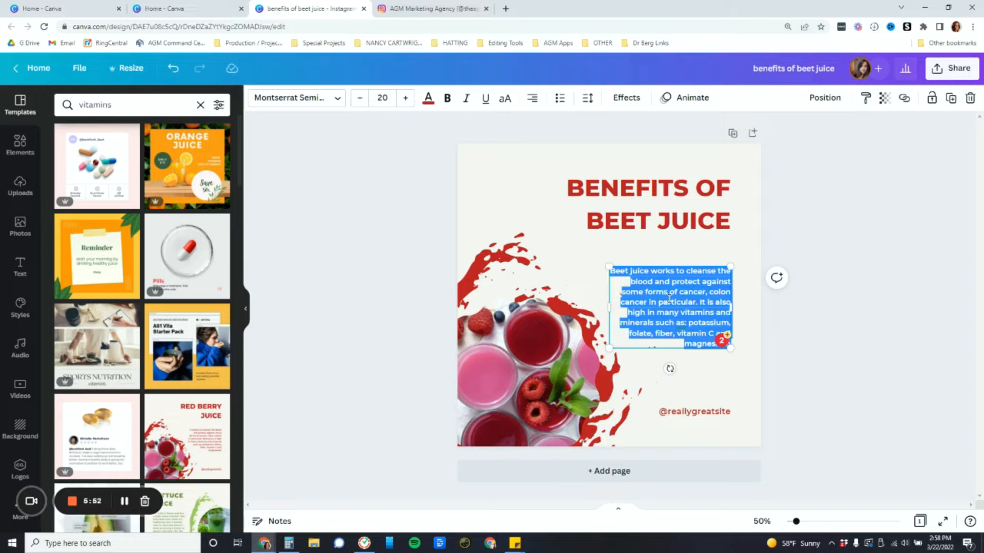
left_click_drag(609, 307, 643, 307)
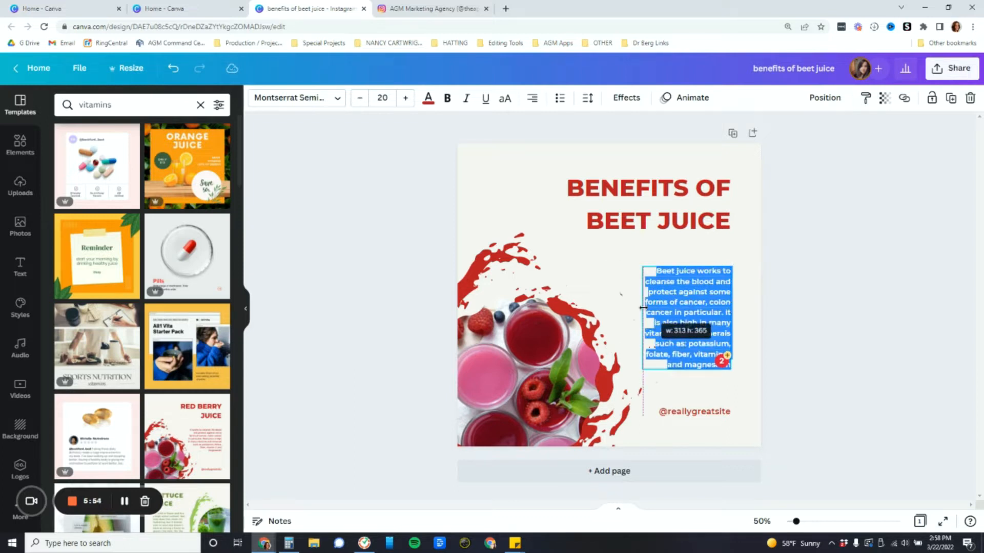
left_click_drag(734, 260, 704, 240)
left_click_drag(697, 199, 698, 187)
left_click(670, 407)
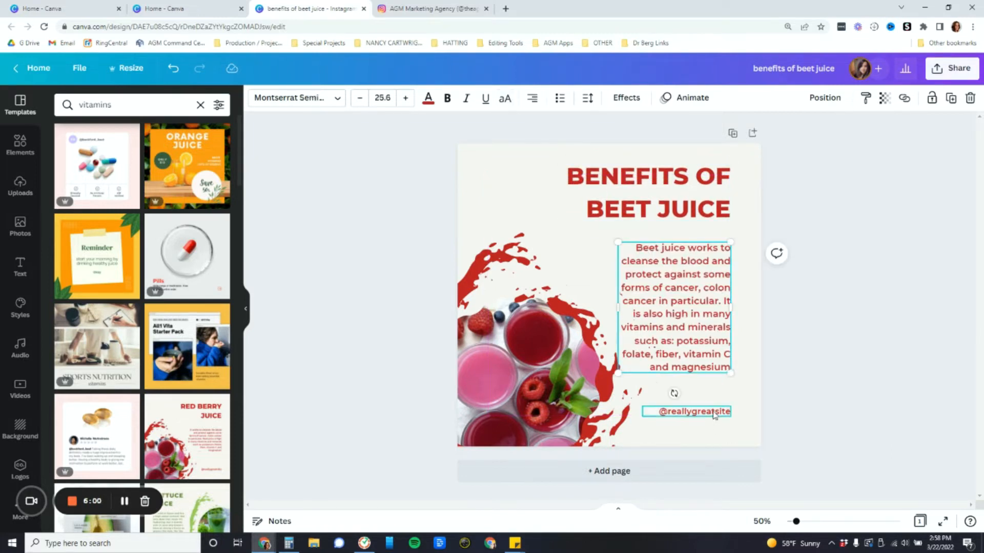
left_click(678, 413)
left_click_drag(667, 413, 736, 416)
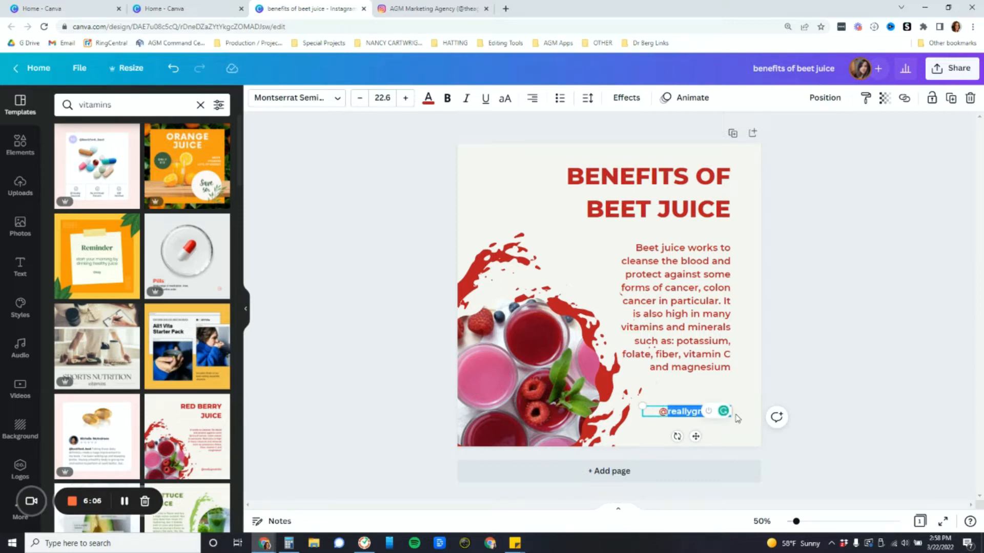
type("get")
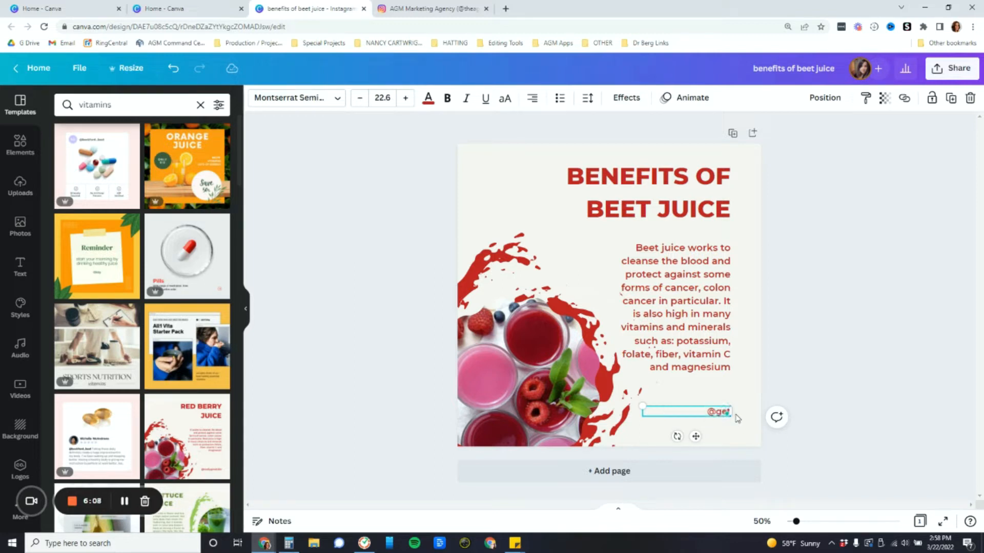
type("healthytoday")
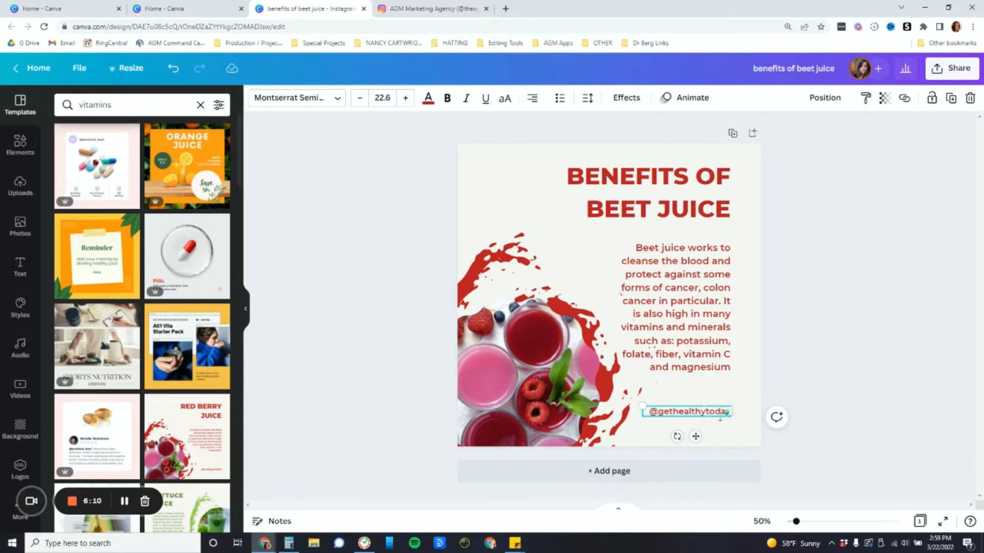
left_click_drag(682, 405, 707, 428)
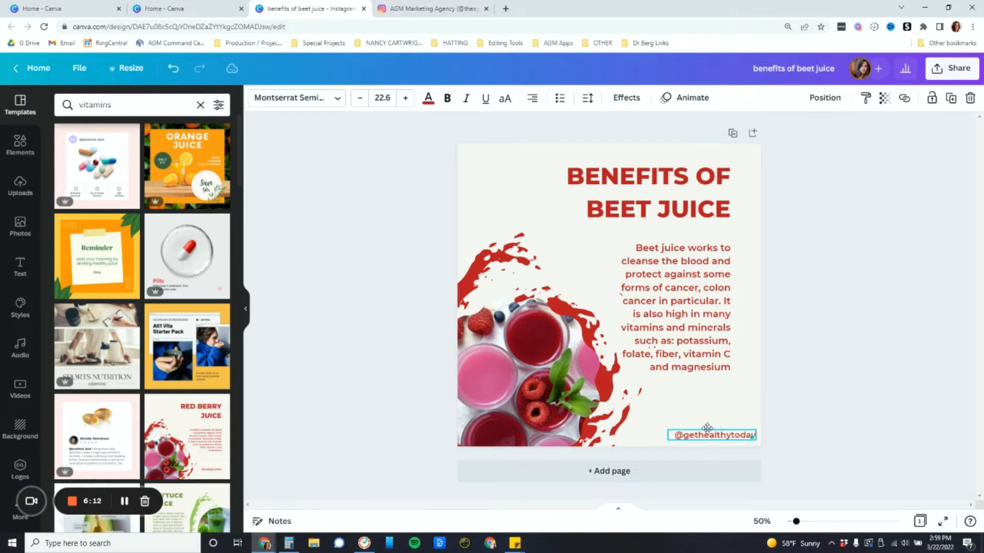
left_click(867, 347)
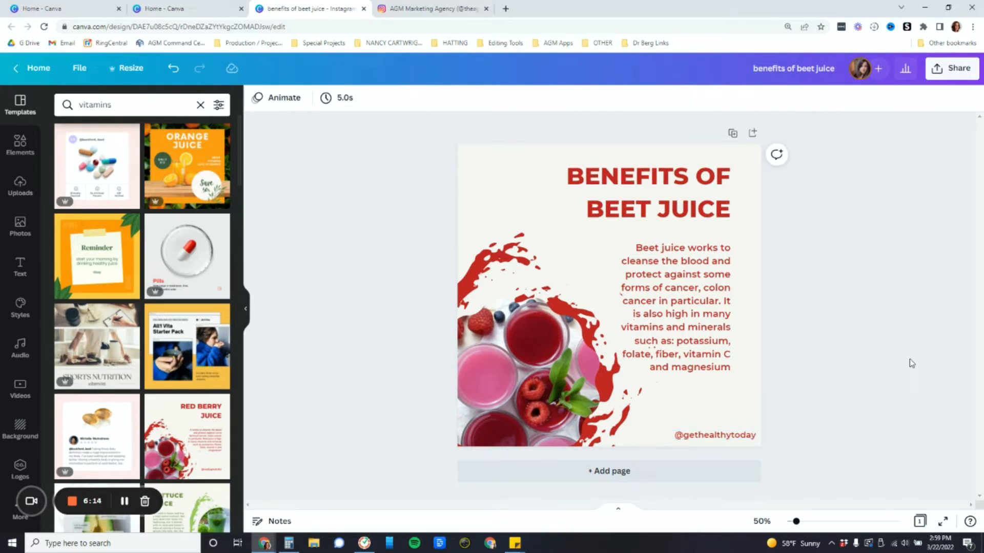
Step: Delete the social handle text from the page's lower-right corner
left_click(716, 437)
left_click_drag(704, 436, 704, 438)
double_click(681, 436)
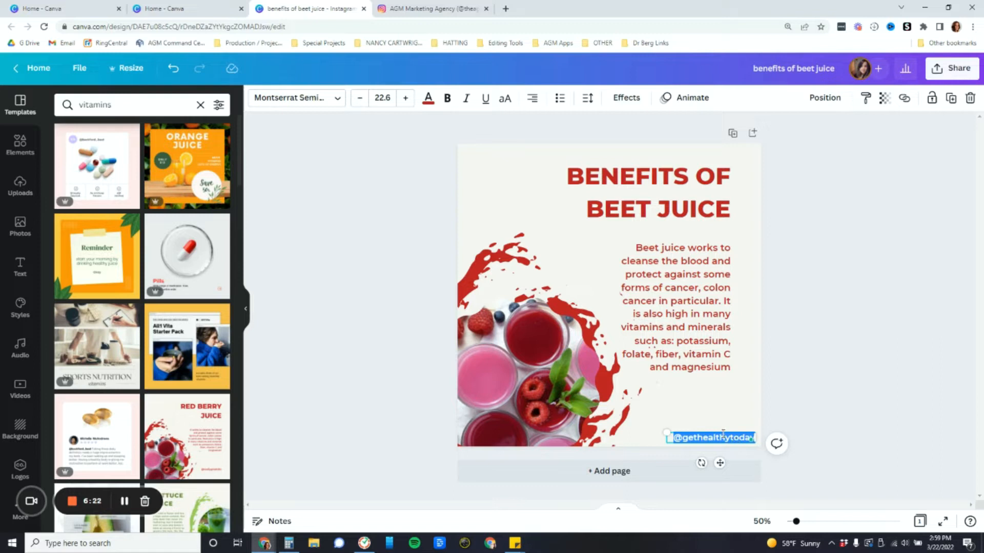
left_click(813, 398)
left_click(730, 441)
key("Delete")
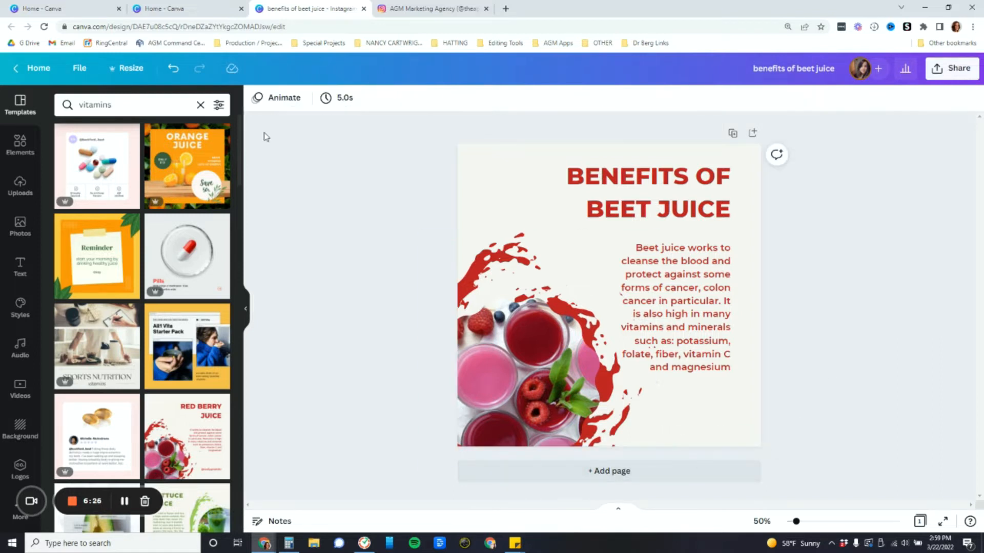
Step: Search the elements for "leaf" and add the dark and light green two-leaf graphic to the page
left_click(24, 146)
left_click(130, 103)
type("leav")
key("BackSpace")
type("f")
key("Return")
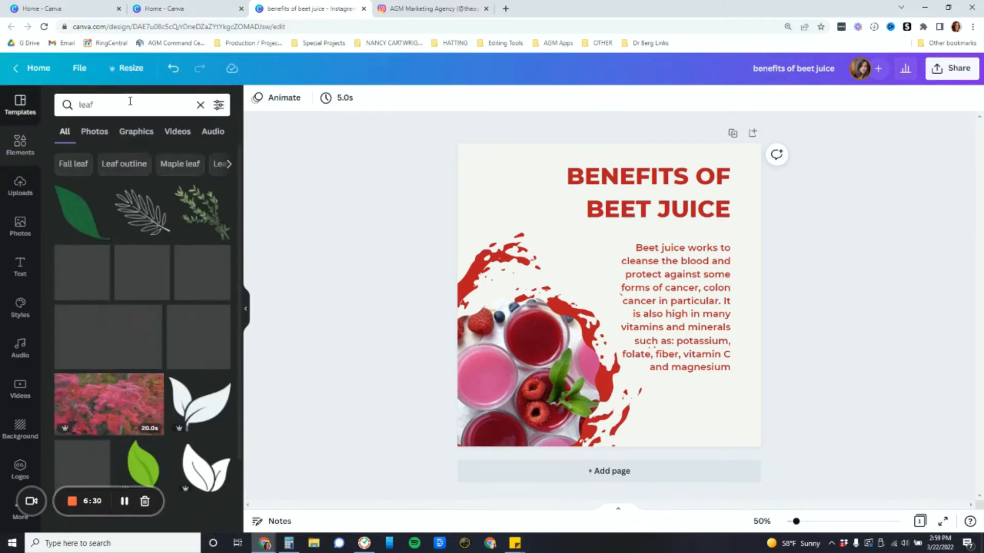
left_click(81, 464)
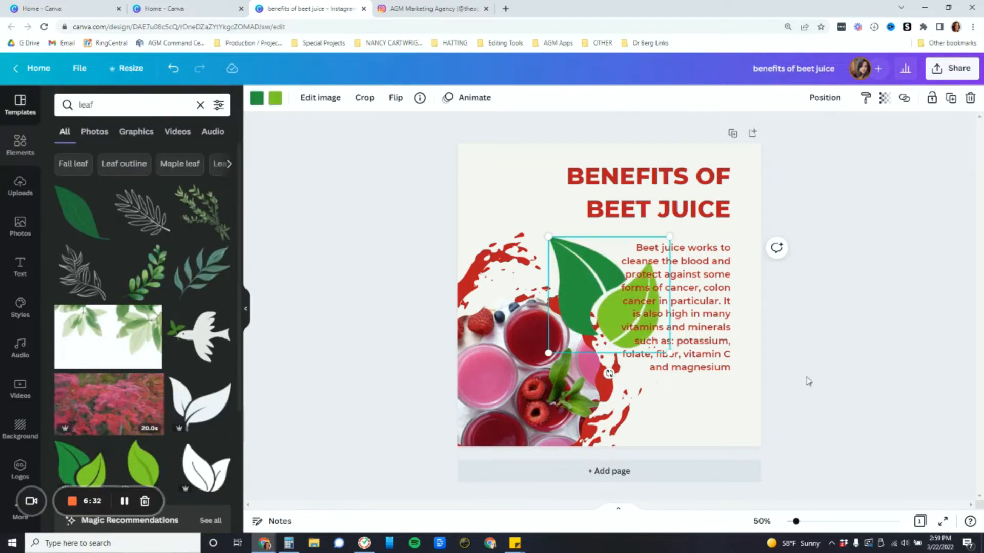
Step: Shrink the two-leaf graphic to logo size and place it in the page's lower-right corner
left_click_drag(598, 293, 665, 375)
left_click_drag(736, 319, 752, 433)
left_click(874, 400)
left_click(776, 433)
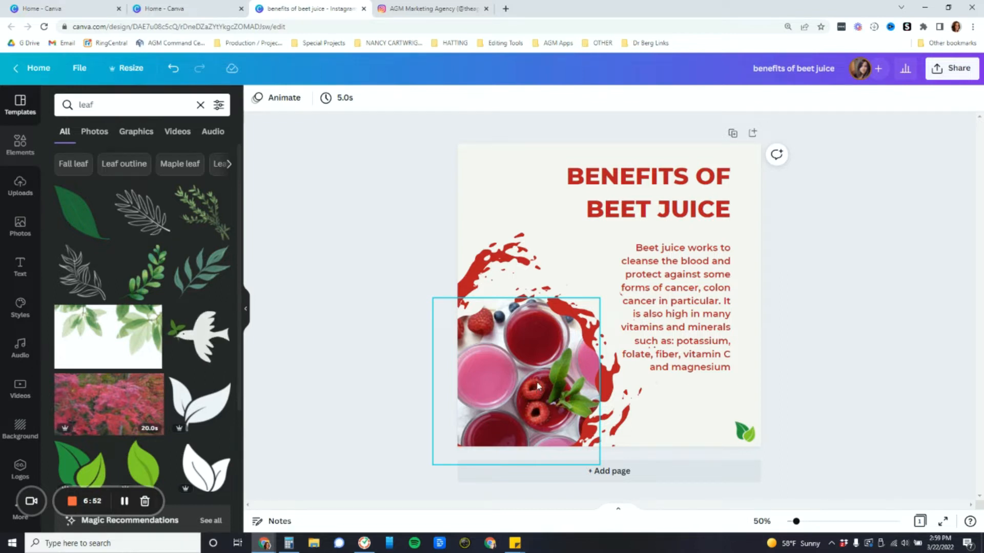
Step: Search the elements for "beat juice" and show only photos
left_click(152, 110)
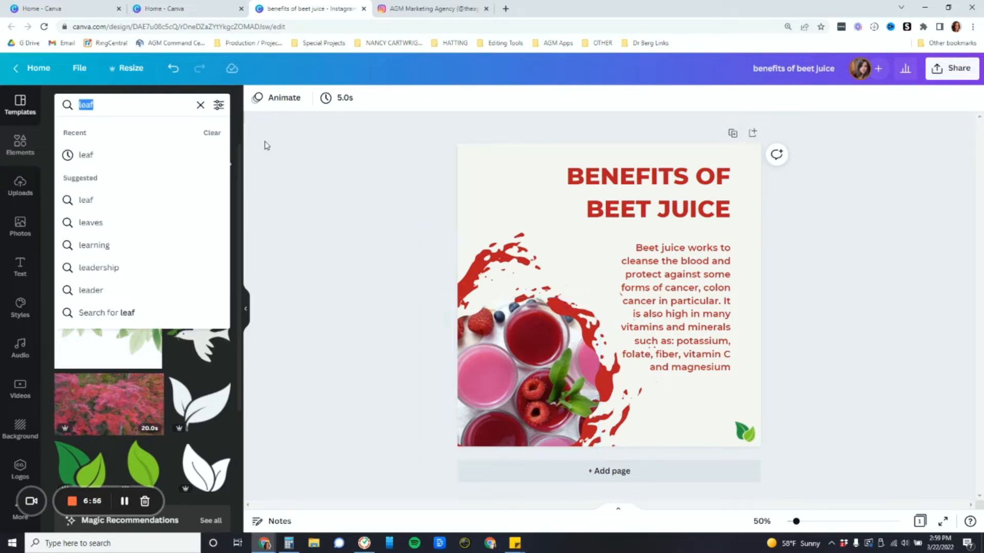
left_click(142, 104)
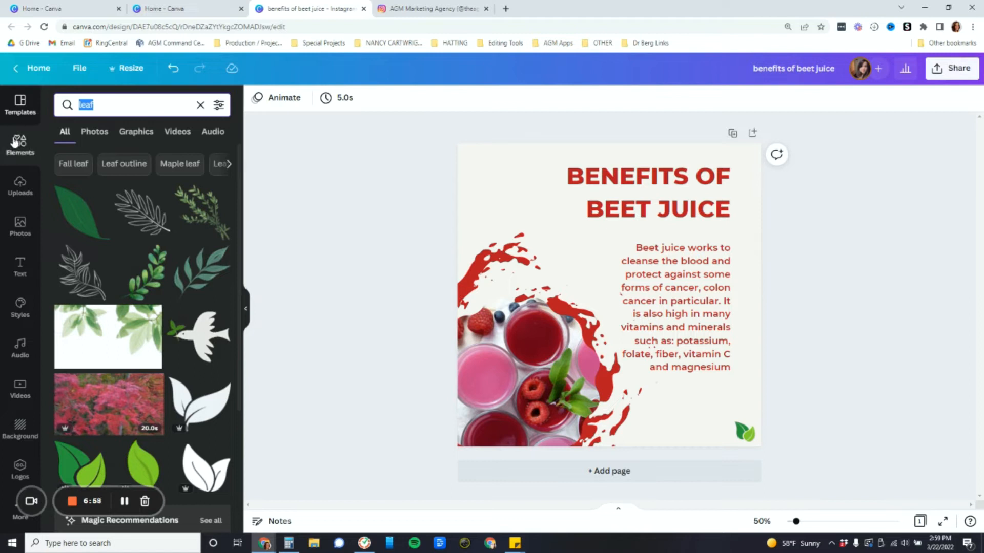
left_click(134, 97)
key("BackSpace")
key("BackSpace")
key("BackSpace")
key("BackSpace")
type("beat j")
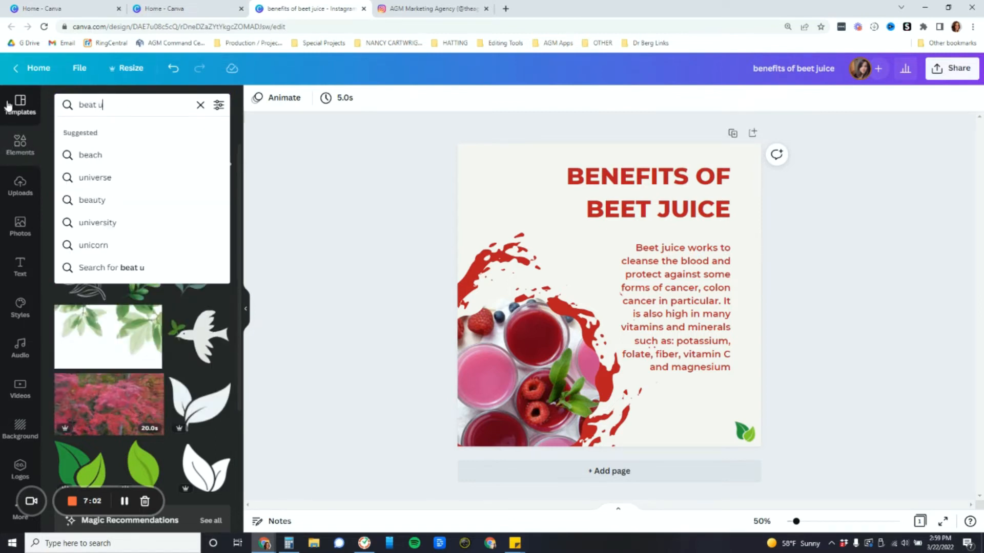
type("uice")
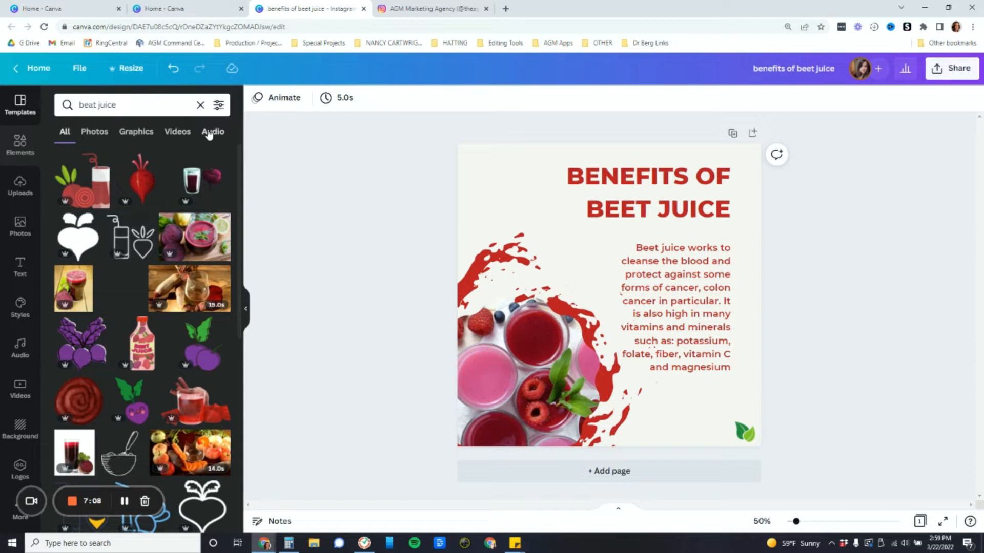
left_click(94, 134)
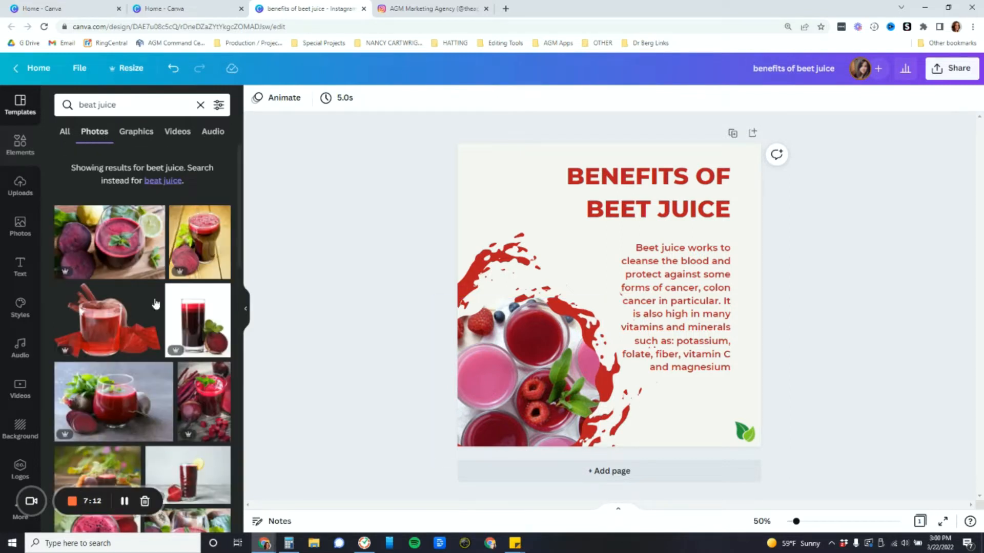
Step: Replace the berry drinks photo with the beet juice photo topped with mint, and reposition it within its frame
left_click_drag(99, 248, 508, 354)
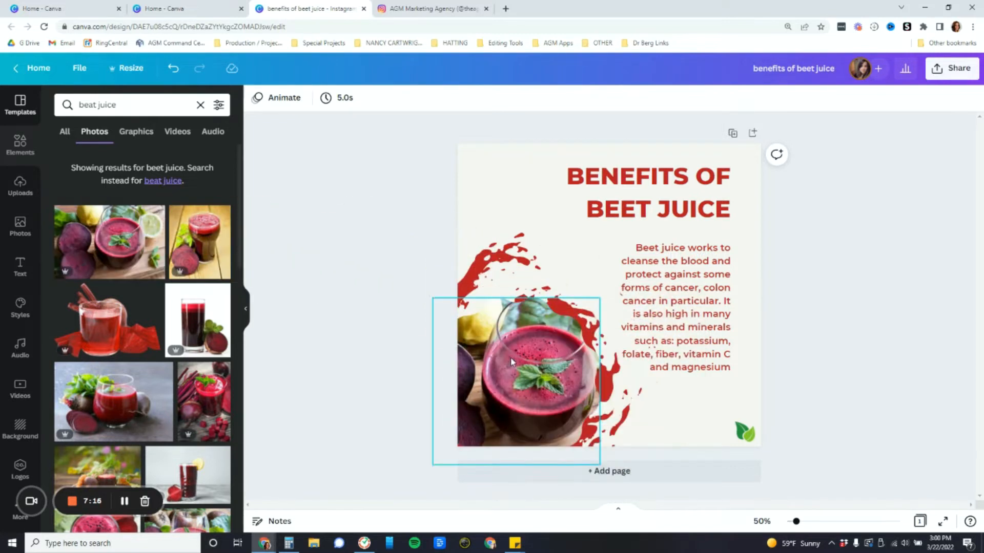
double_click(529, 369)
left_click_drag(545, 392, 535, 392)
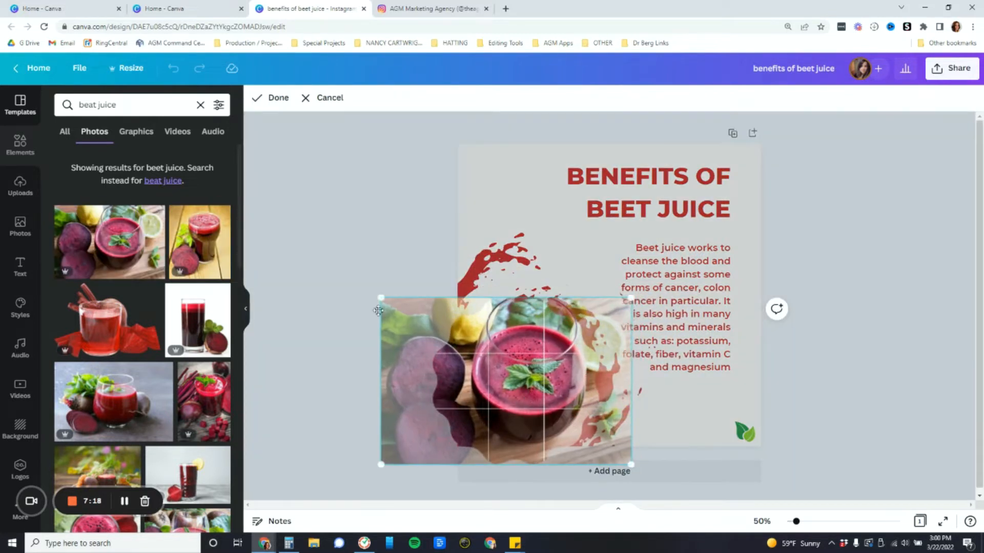
left_click_drag(513, 339, 519, 340)
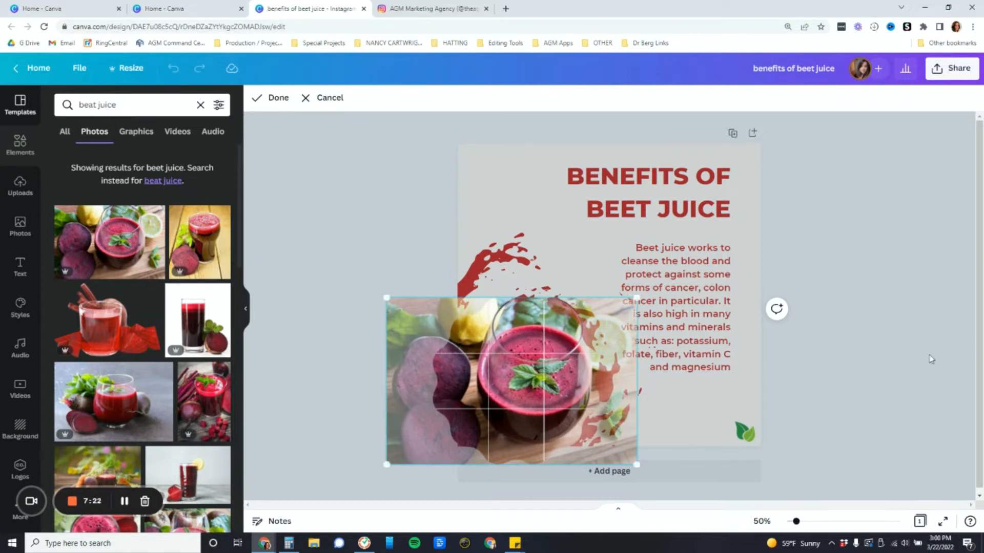
left_click(868, 368)
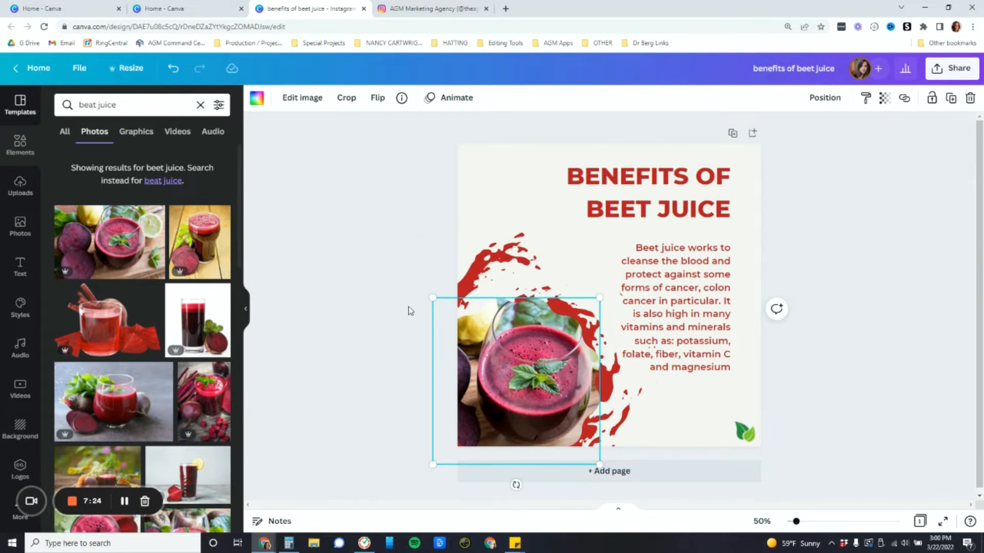
Step: Select the beet juice photo together with the red splash and enlarge both slightly
left_click_drag(383, 251, 543, 401)
left_click_drag(424, 235, 394, 204)
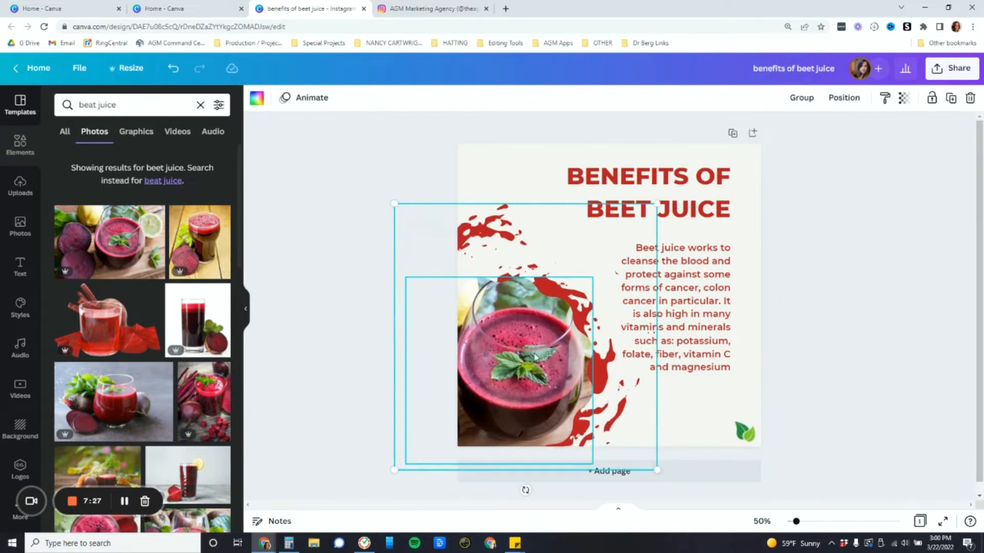
left_click(836, 333)
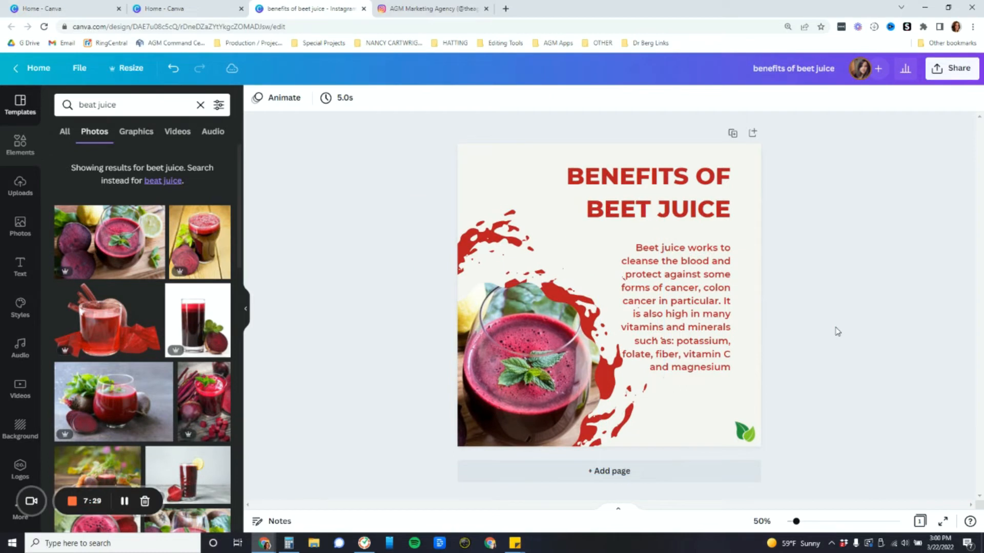
left_click(460, 358)
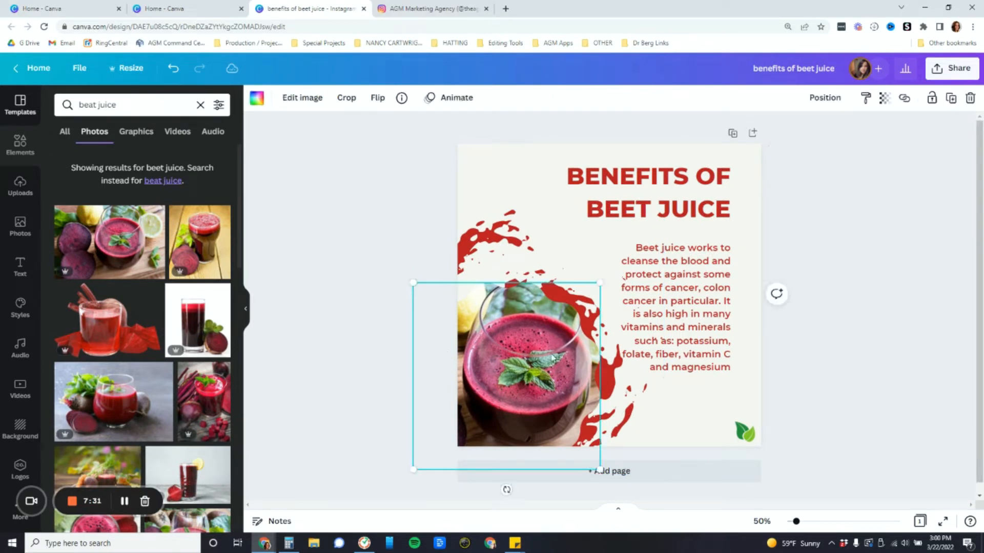
Step: Fine-tune the beet juice photo's crop within its frame and nudge the photo slightly to align it with the red splash
double_click(550, 398)
left_click(869, 246)
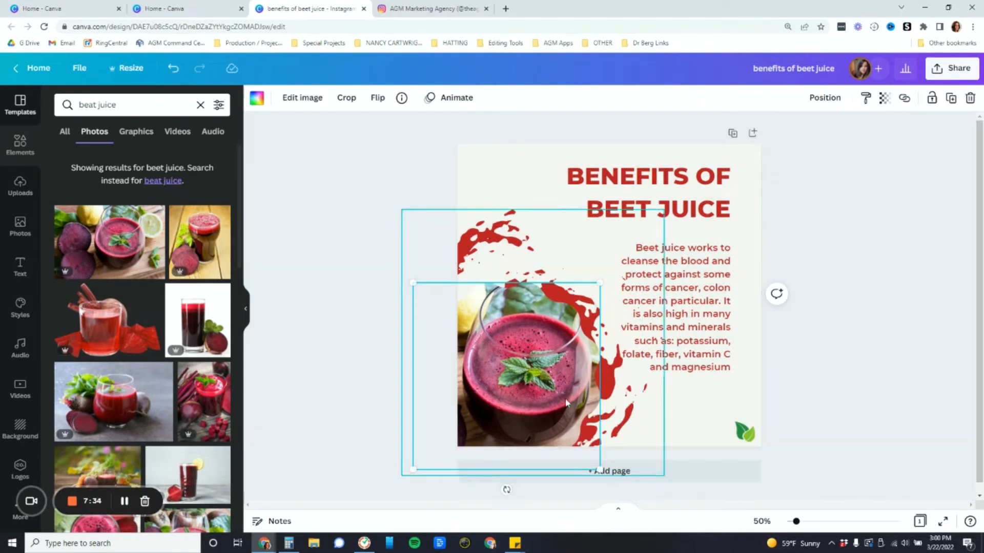
double_click(521, 387)
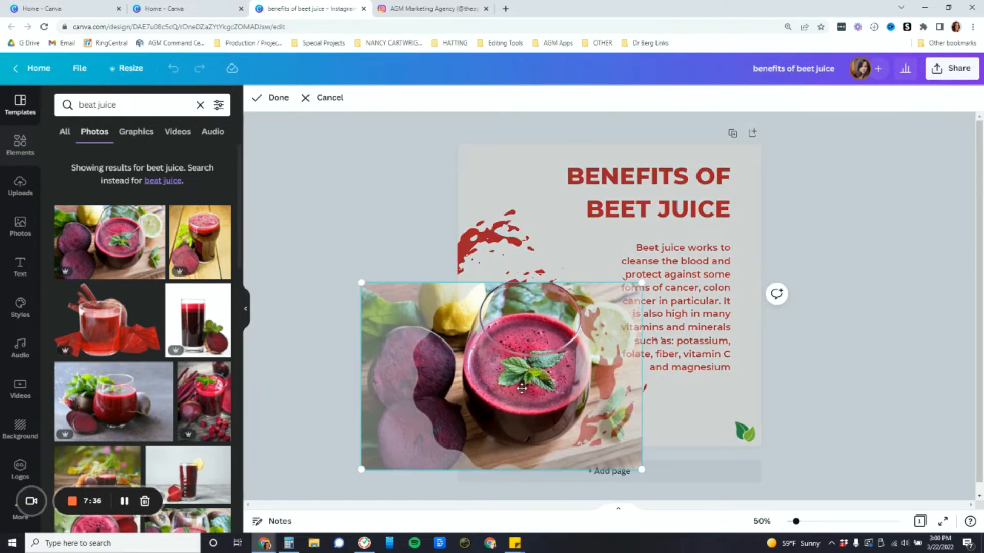
left_click_drag(340, 478, 420, 411)
left_click(362, 184)
mouse_move(513, 356)
left_mouse_down()
mouse_move(561, 315)
mouse_move(504, 352)
mouse_move(506, 361)
left_mouse_up()
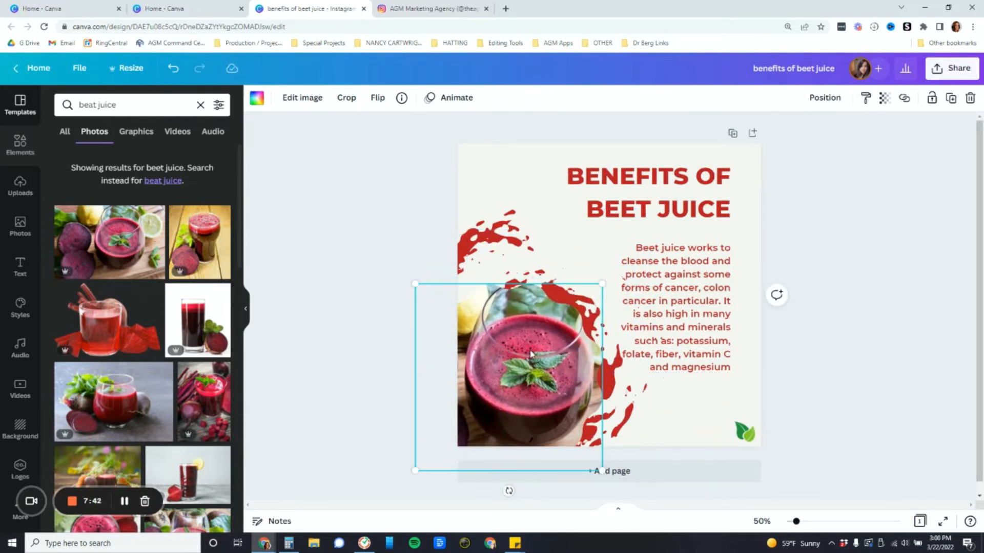
double_click(531, 352)
mouse_move(364, 285)
left_mouse_down()
mouse_move(285, 233)
mouse_move(364, 285)
left_mouse_up()
left_click(847, 341)
left_click(800, 361)
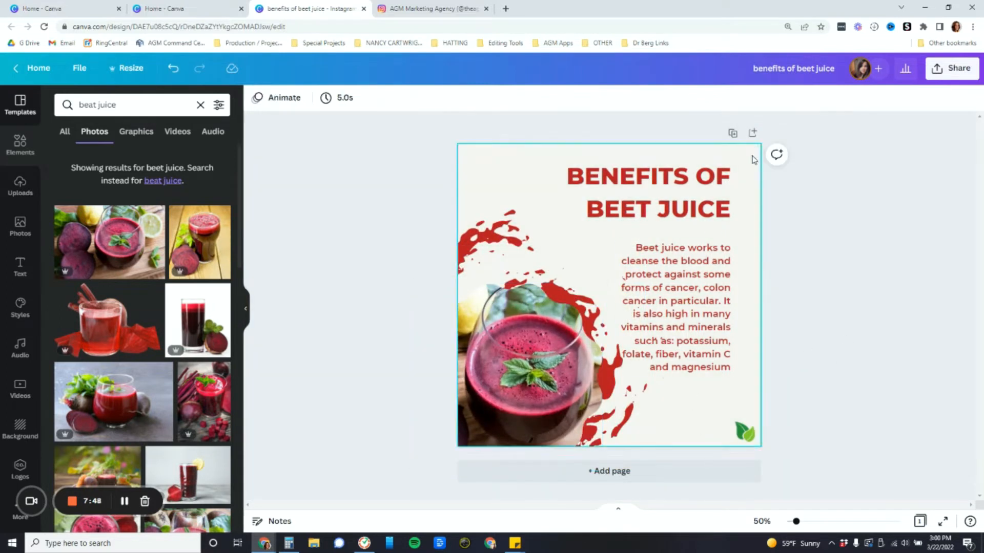
Step: Add a second page and apply the "Matcha Latte Green tea" template from the vitamins results to it
left_click(651, 480)
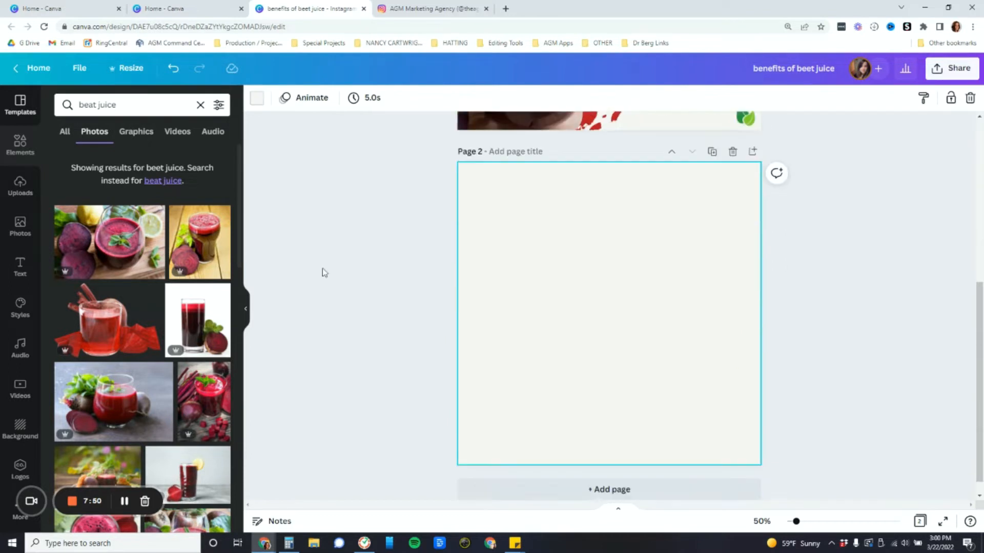
left_click(24, 113)
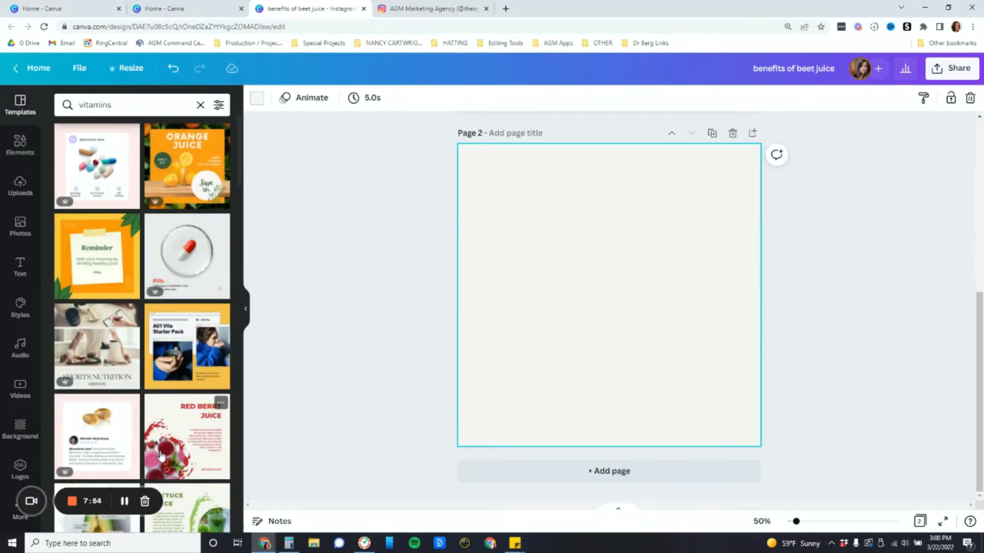
scroll(160, 455, "down", 4)
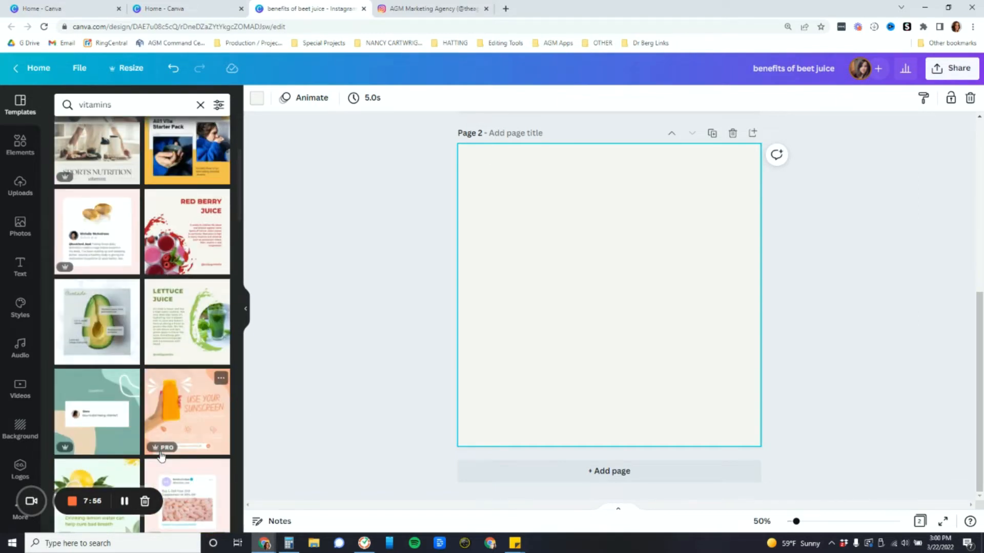
scroll(160, 454, "down", 10)
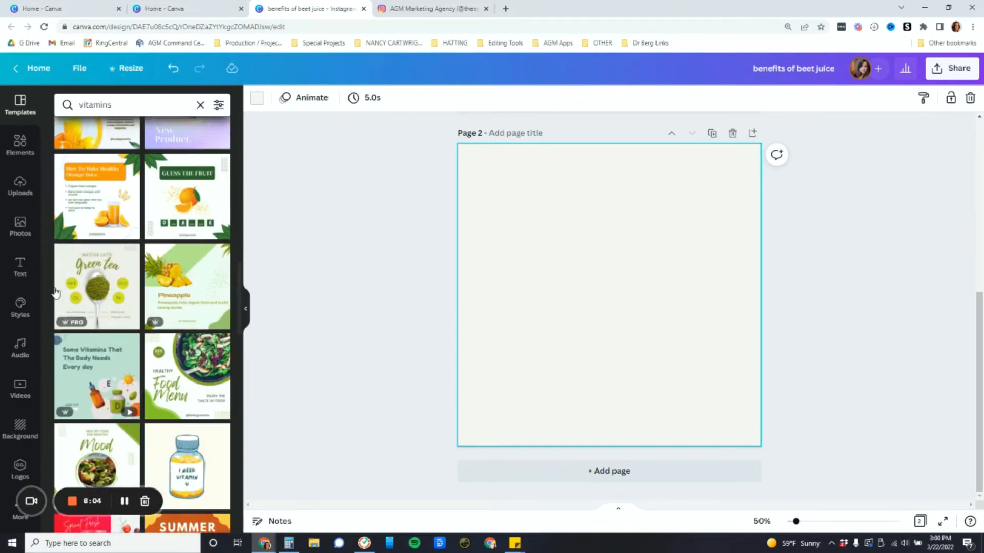
left_click(89, 291)
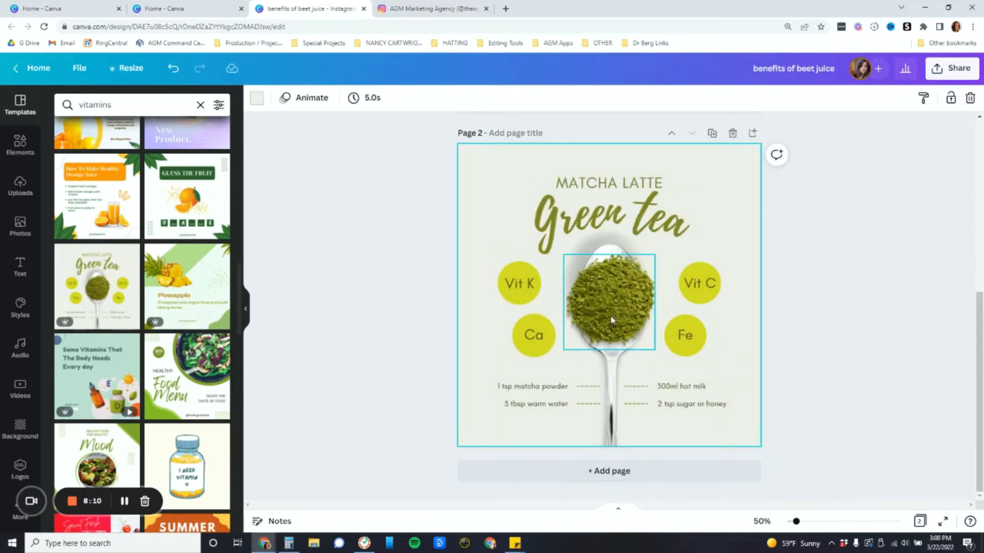
Step: Replace the "MATCHA LATTE" heading on page 2 with "MATCHA POWDER"
left_click(624, 232)
left_click(628, 219)
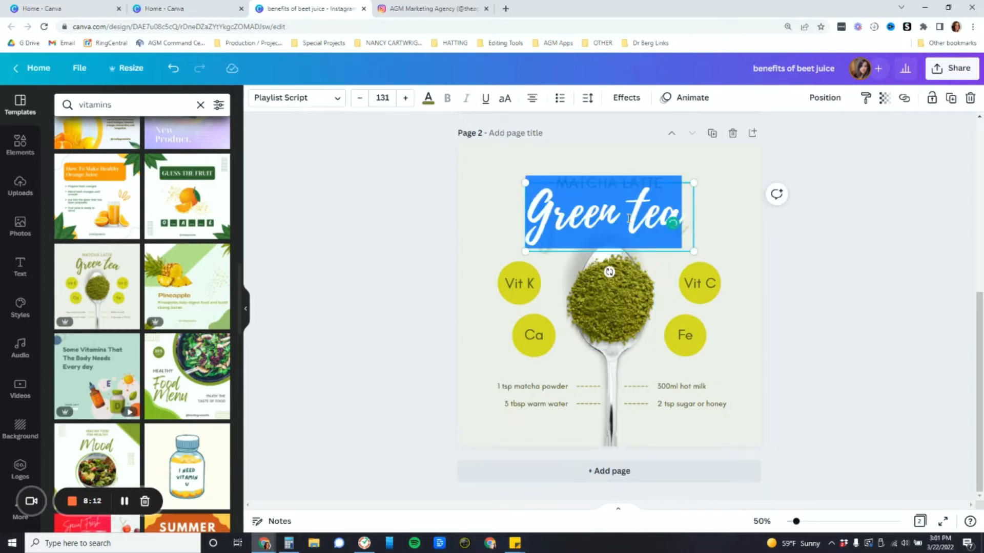
left_click(759, 194)
double_click(611, 183)
type("MATC")
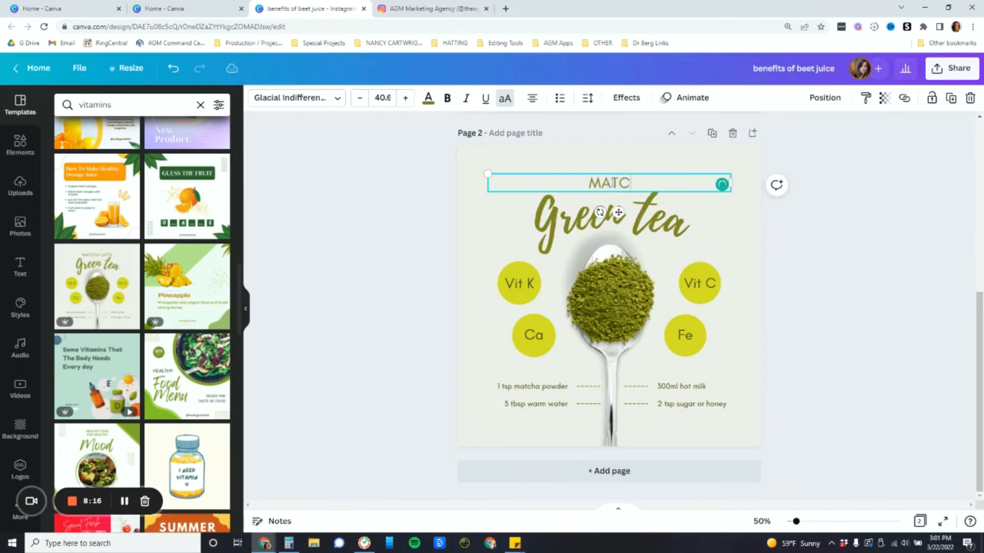
type("HA POWDER")
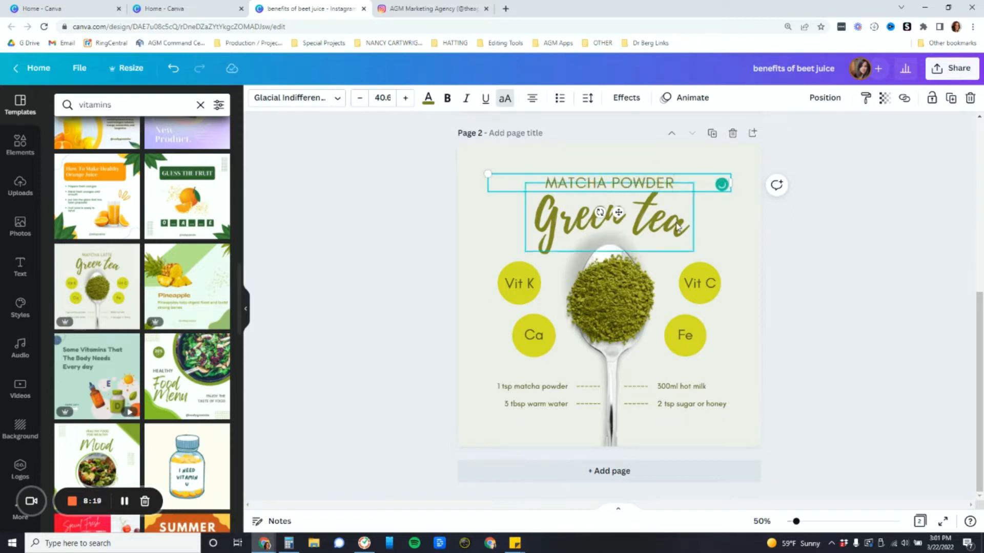
Step: Replace the "Green tea" script text with "benefits" and move it slightly down beneath the MATCHA POWDER heading
double_click(612, 220)
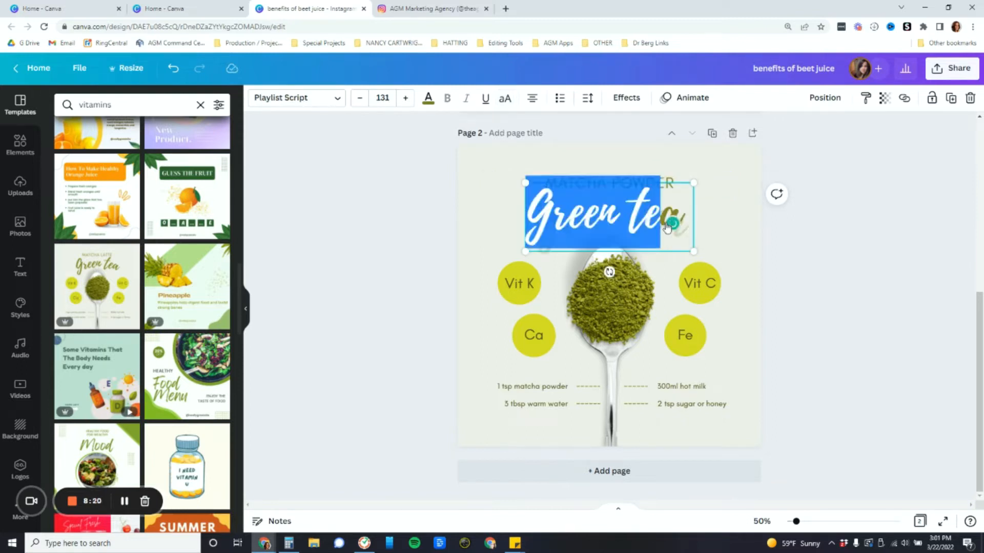
left_click(625, 229)
double_click(624, 229)
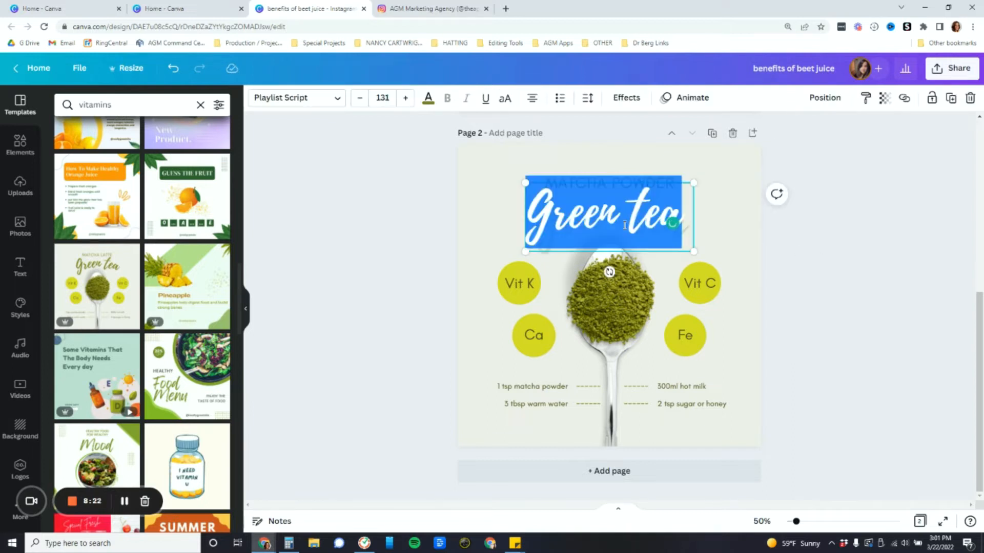
type("benef")
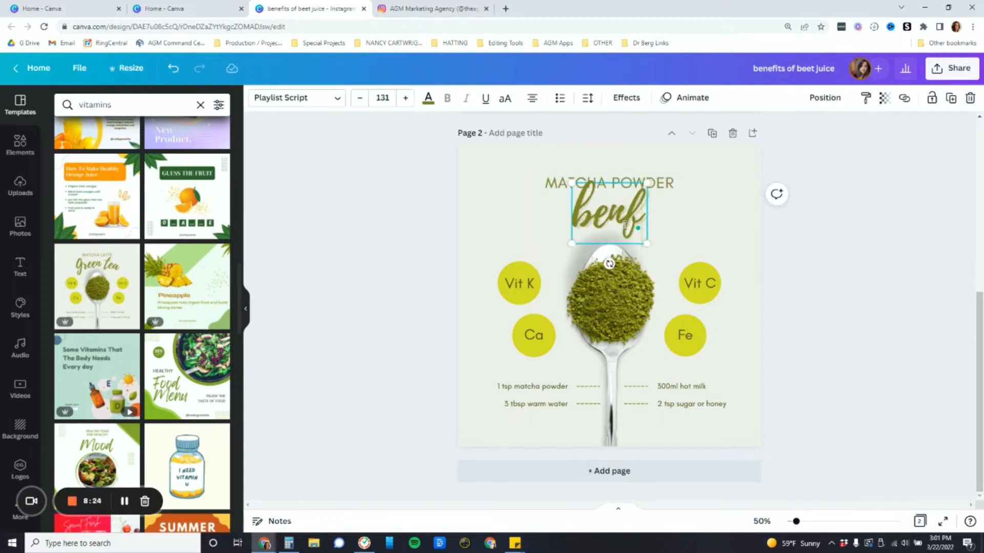
type("its")
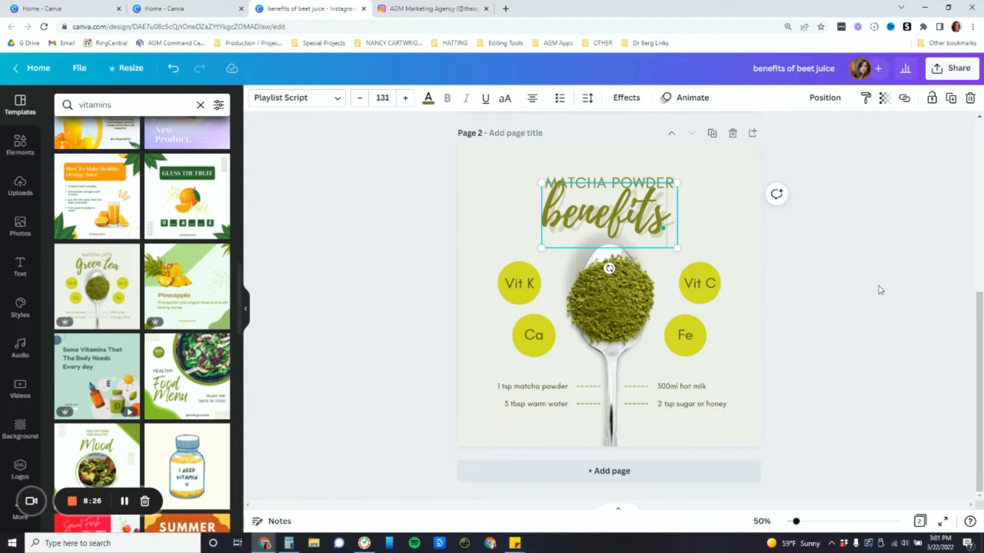
left_click(881, 291)
left_click_drag(626, 217, 627, 227)
left_click(831, 281)
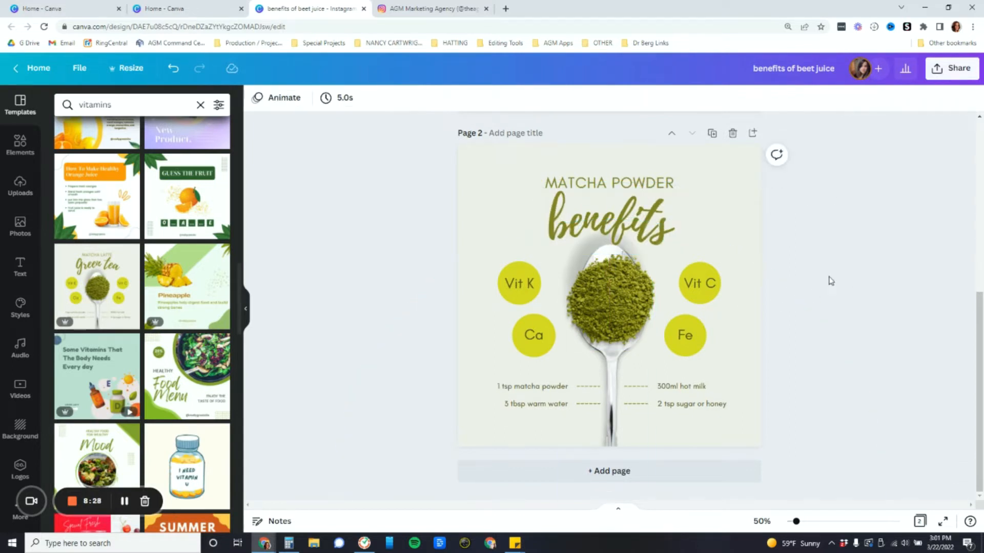
Step: Delete the "Vit C", "Fe" and "Ca" labels from their circles, keeping the "Vit K" label
double_click(527, 283)
left_click(792, 262)
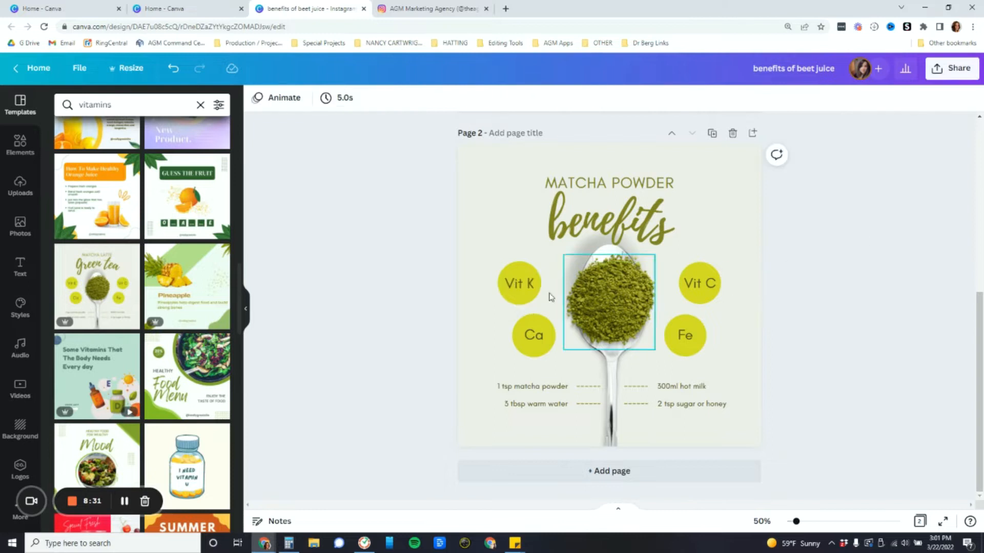
left_click(711, 285)
key("Delete")
left_click(685, 335)
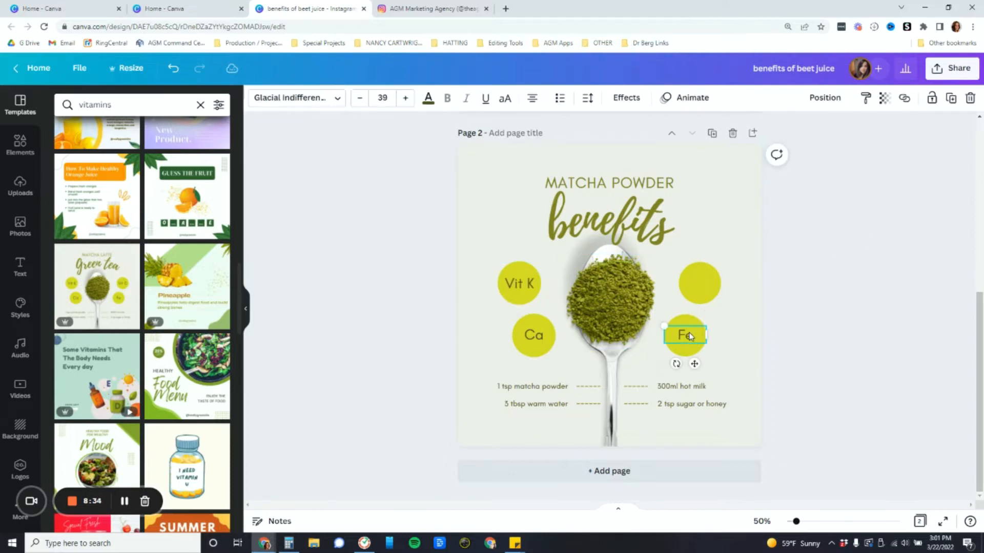
key("Delete")
left_click(533, 335)
key("Delete")
Step: Try a dark olive fill on the "Vit K" circle and restore its yellow-green fill
left_click(538, 291)
left_click_drag(542, 283, 518, 264)
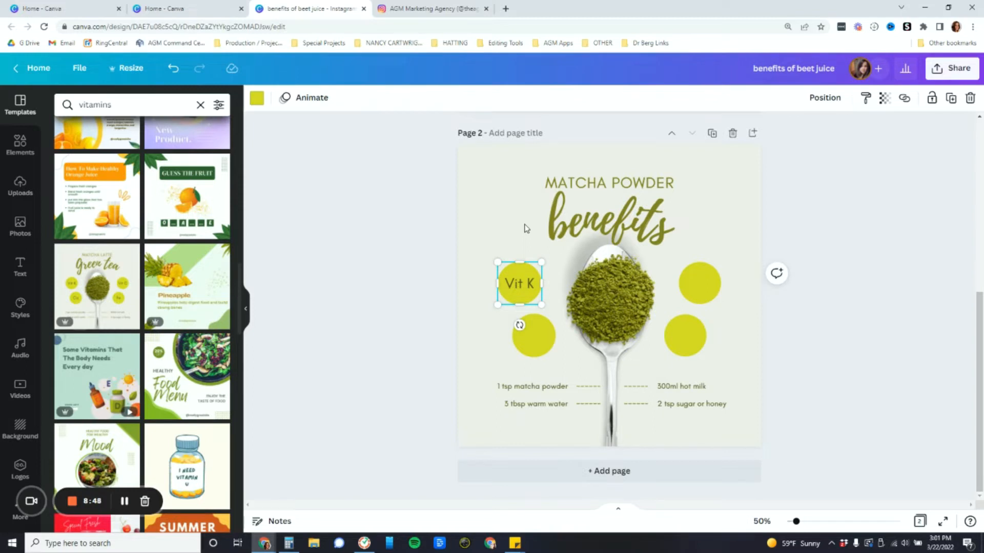
left_click(256, 98)
left_click(122, 163)
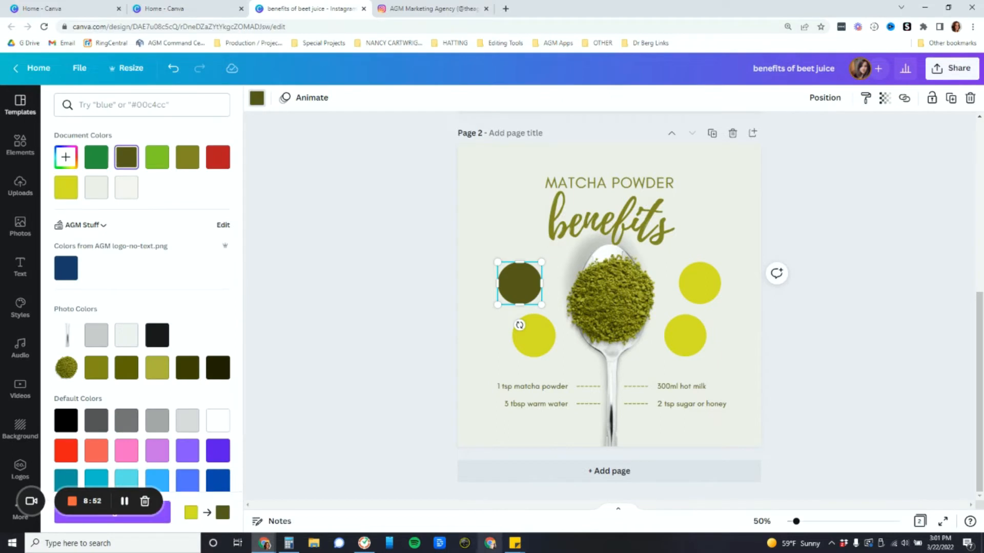
left_click(63, 193)
left_click(932, 310)
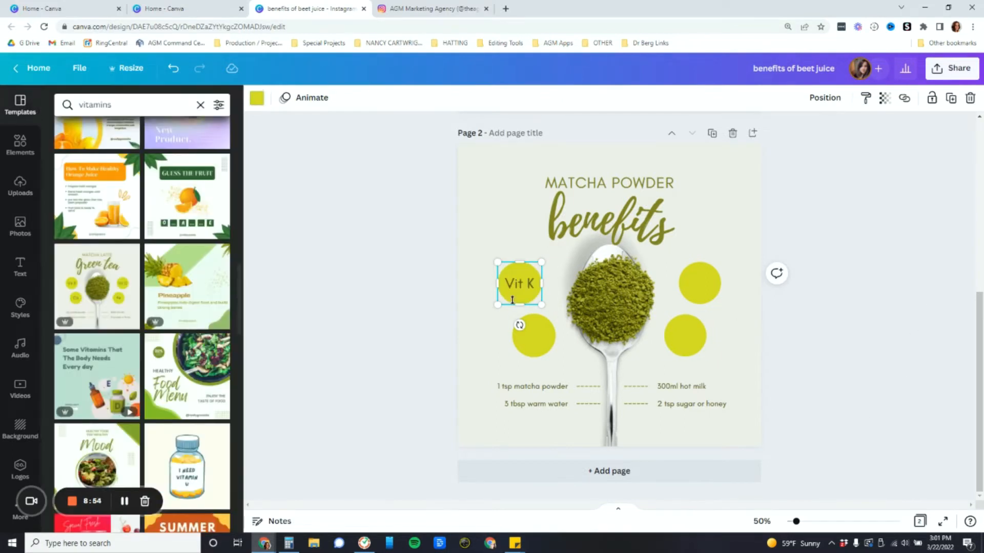
Step: Replace the "Vit K" label text with "Healthier skin"
double_click(521, 285)
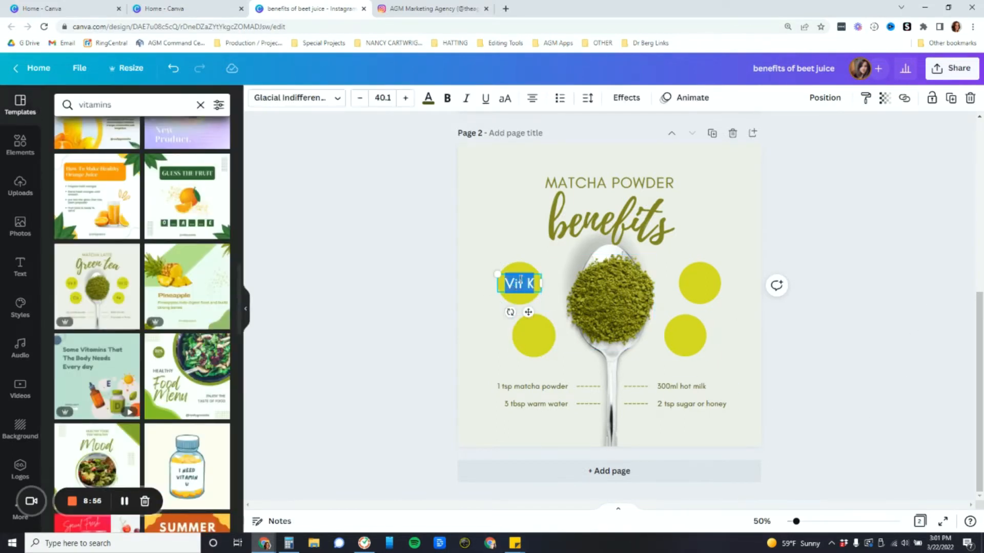
type("Healtheir")
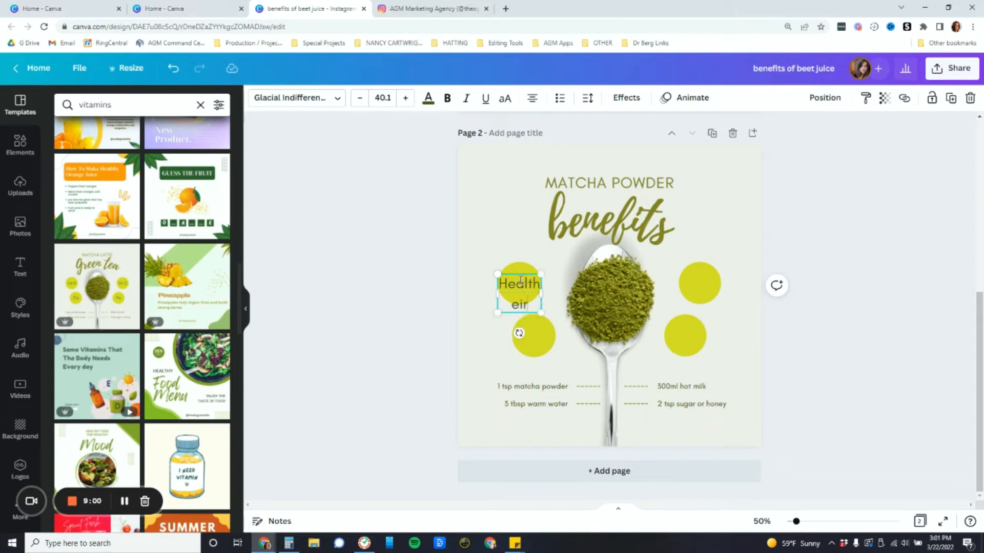
key("BackSpace")
key("BackSpace")
key("BackSpace")
type("ier skin")
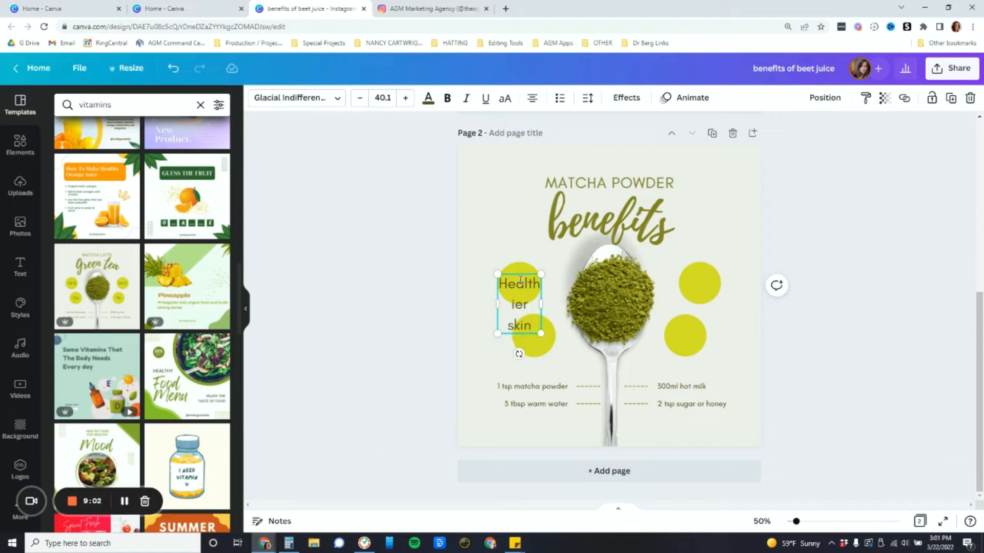
Step: Resize the "Healthier skin" label to fit on two lines and stretch its circle into a wider oval centred behind the text
mouse_move(497, 302)
left_mouse_down()
mouse_move(481, 302)
mouse_move(496, 305)
mouse_move(483, 288)
left_mouse_up()
left_click(524, 260)
left_click(522, 268)
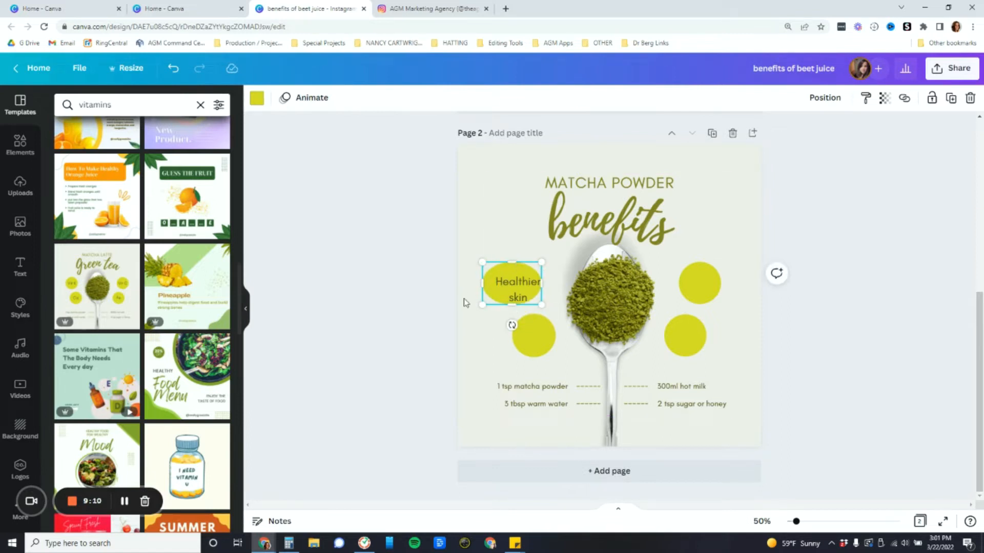
left_click_drag(518, 265, 519, 273)
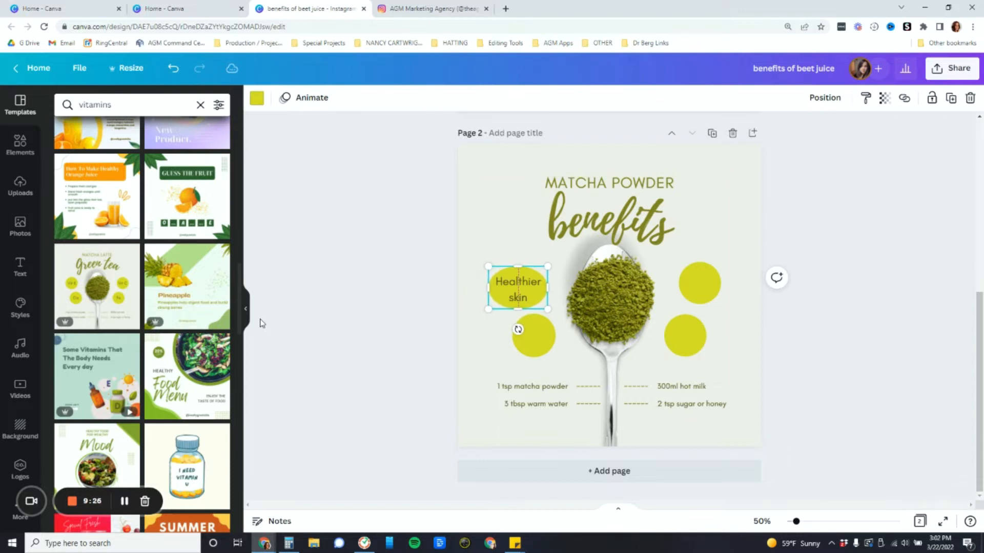
left_click(531, 236)
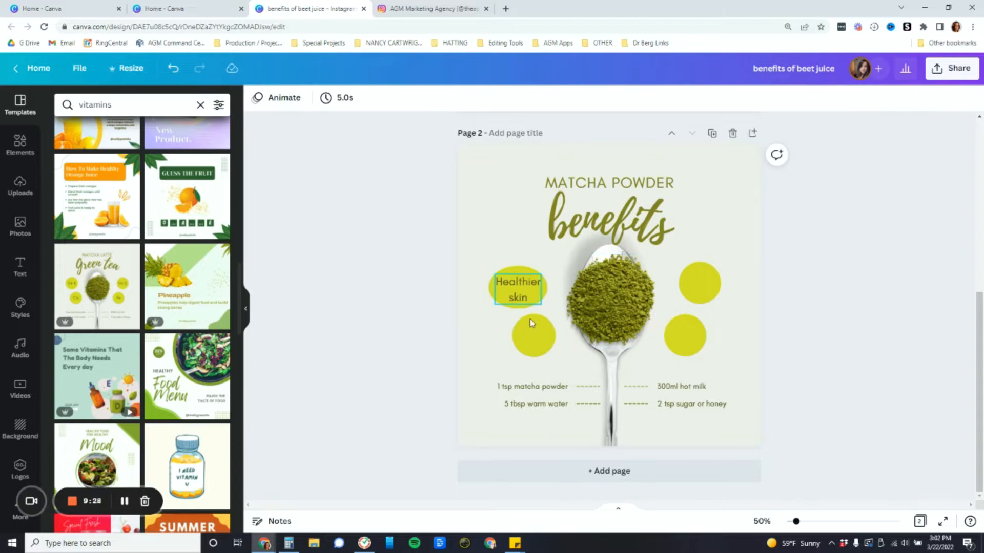
Step: Delete the three empty yellow-green circles around the spoon
left_click(520, 353)
key("Delete")
left_click(684, 337)
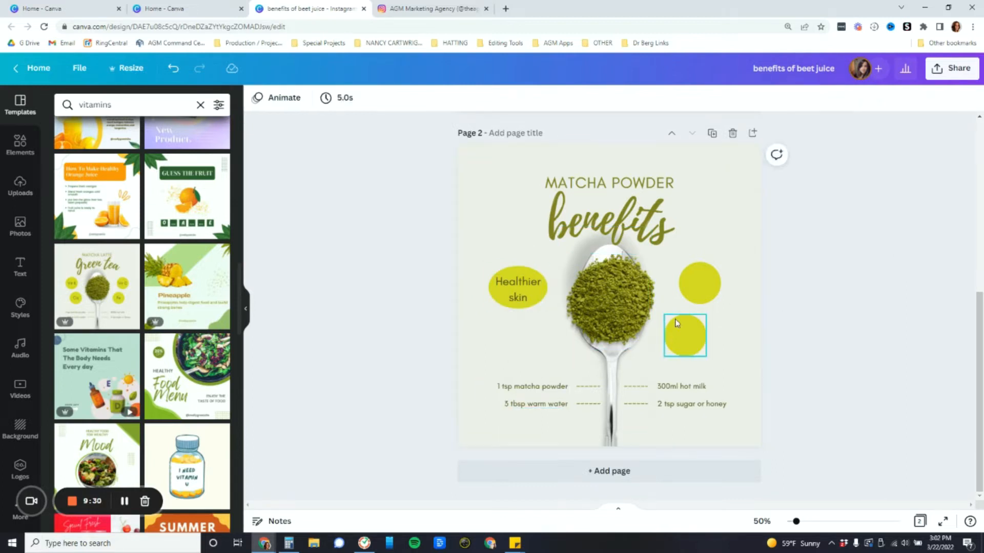
key("Delete")
left_click(709, 271)
key("Delete")
Step: Place a copy of the "Healthier skin" oval and label on the spoon's right side and change the copied text to "More energy"
mouse_move(472, 264)
left_mouse_down()
mouse_move(552, 325)
mouse_move(706, 272)
mouse_move(702, 290)
left_mouse_up()
left_click(703, 288)
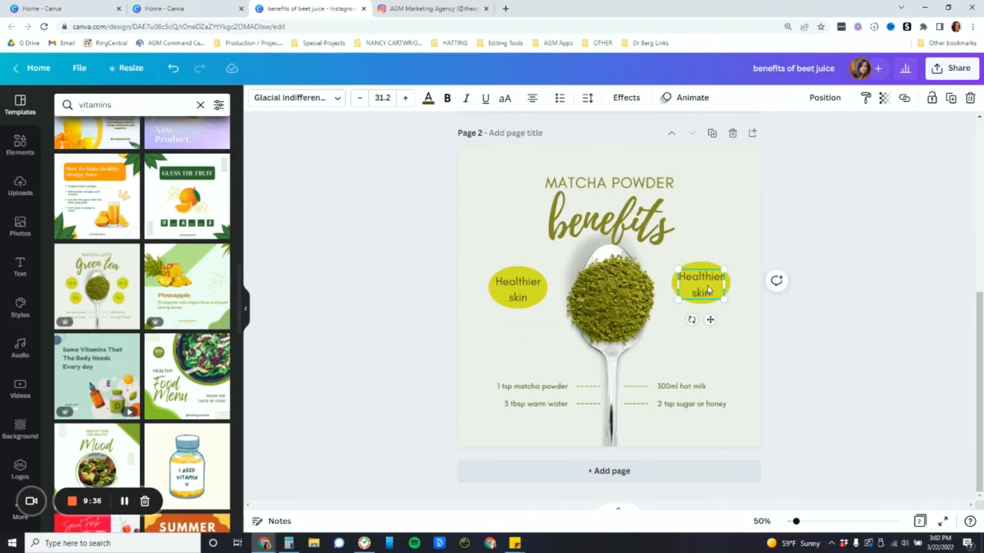
double_click(707, 286)
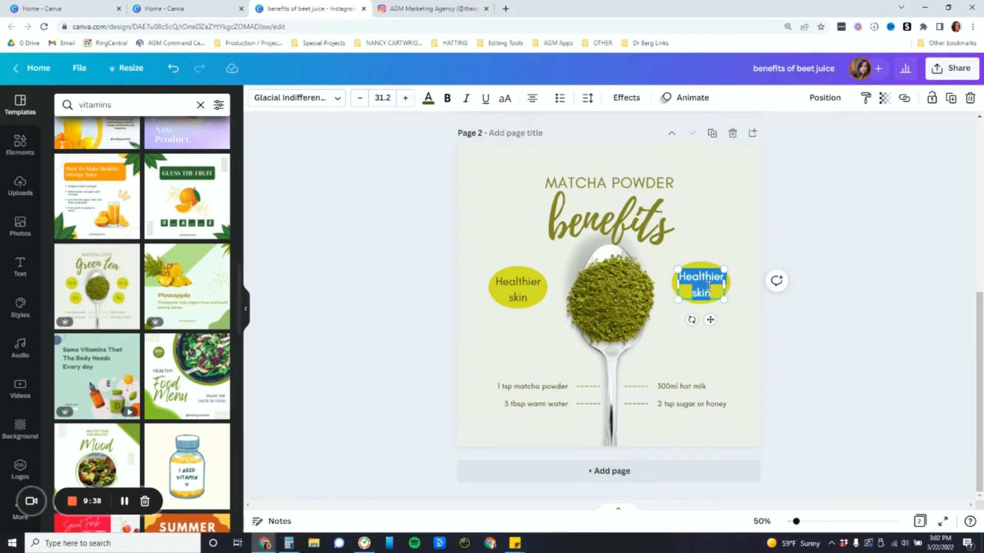
type("More energy")
left_click(840, 370)
Step: Replace the duplicated "Healthier skin" text on the spoon's right side with "More energy"
left_click(703, 284)
left_click(852, 311)
left_click(709, 284)
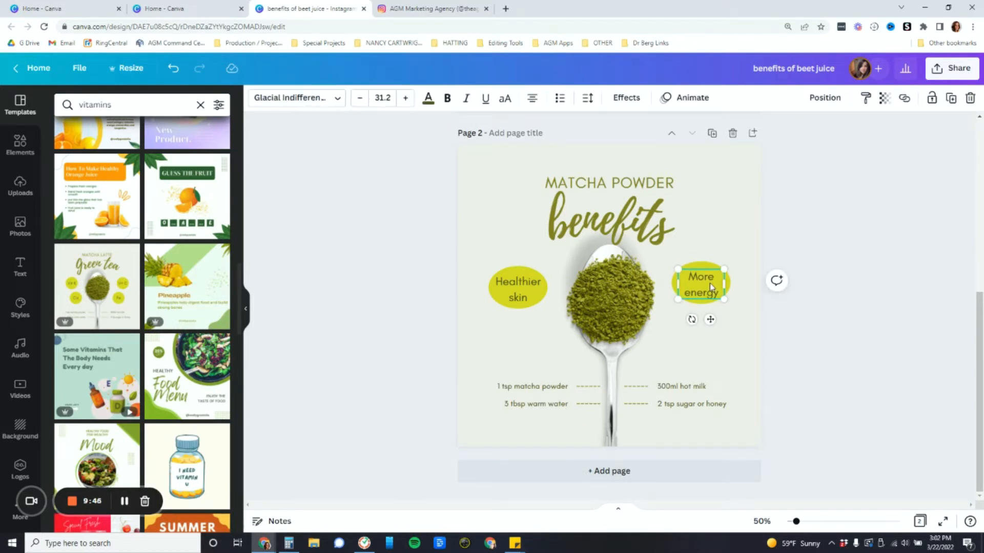
left_click(693, 336)
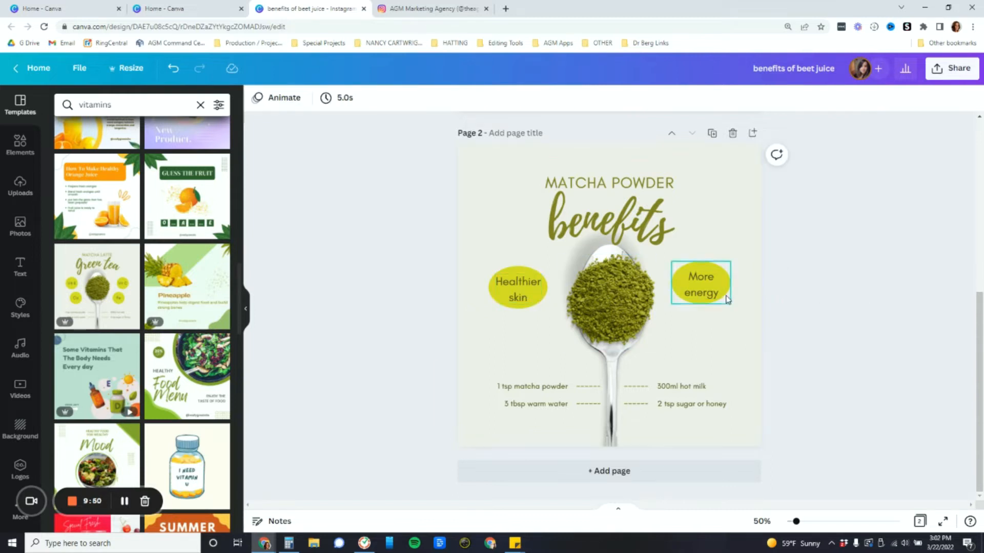
Step: Tighten the line spacing of the "More energy" label and nudge the text down to centre it in its oval
left_click(700, 289)
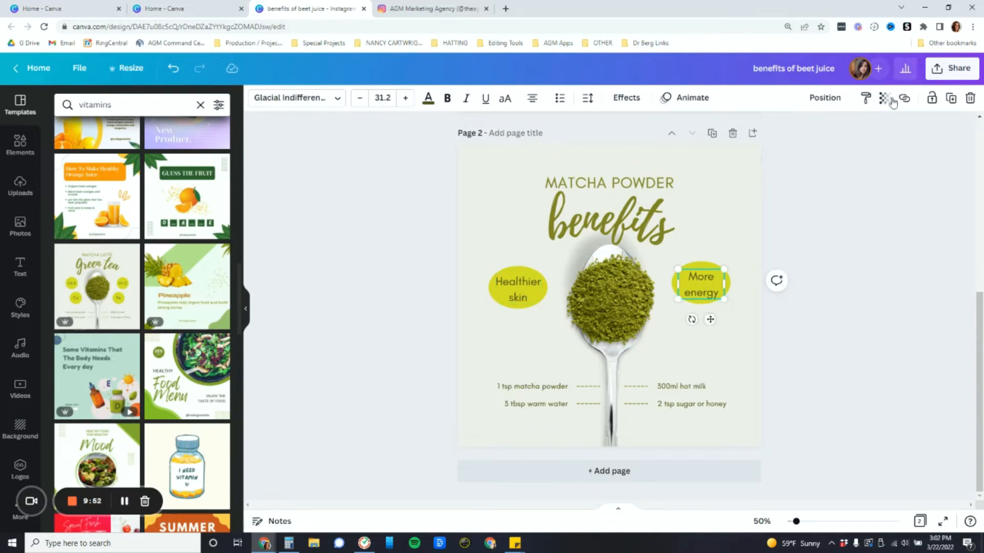
left_click(588, 98)
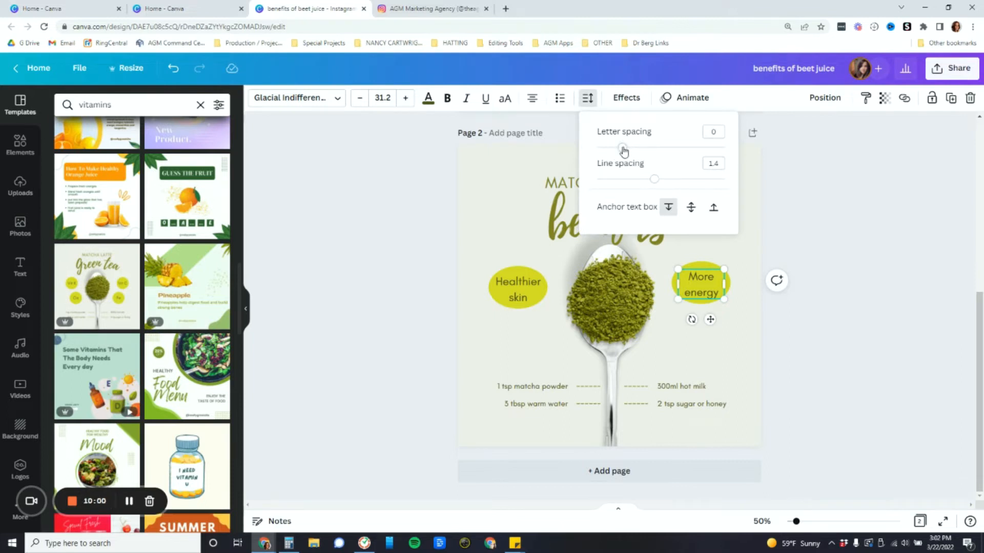
mouse_move(621, 147)
left_mouse_down()
mouse_move(602, 149)
mouse_move(624, 153)
left_mouse_up()
left_click_drag(656, 184, 623, 186)
left_click(761, 272)
left_click(702, 289)
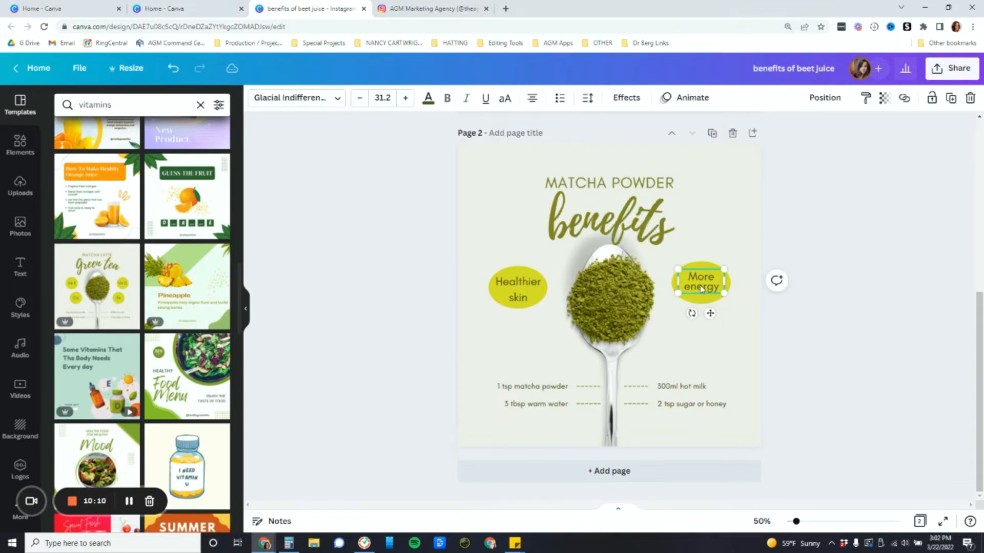
key("Down")
key("Down")
key("Down")
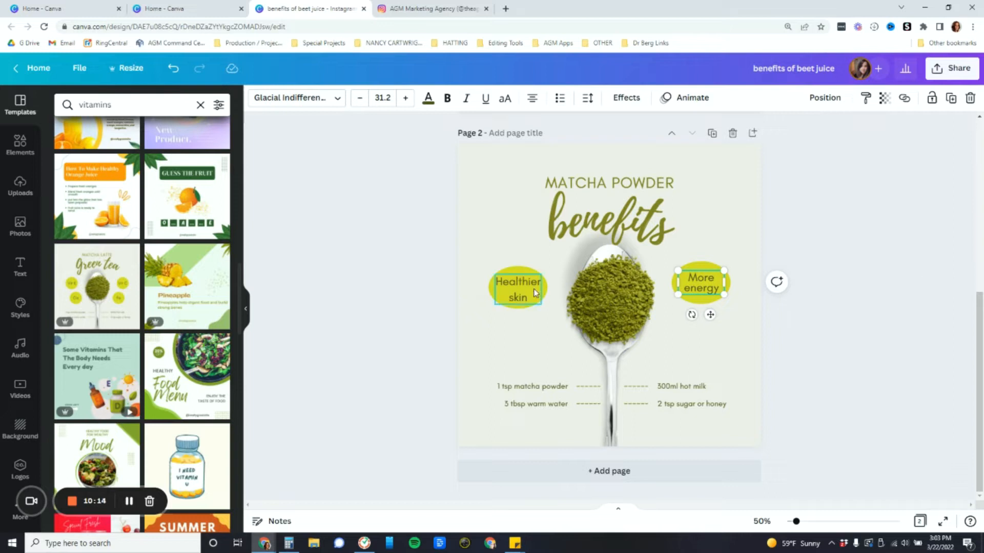
Step: Reduce the line spacing of the "Healthier skin" label to match the "More energy" label
left_click(518, 290)
left_click(588, 97)
left_click_drag(661, 183, 622, 180)
left_click(844, 224)
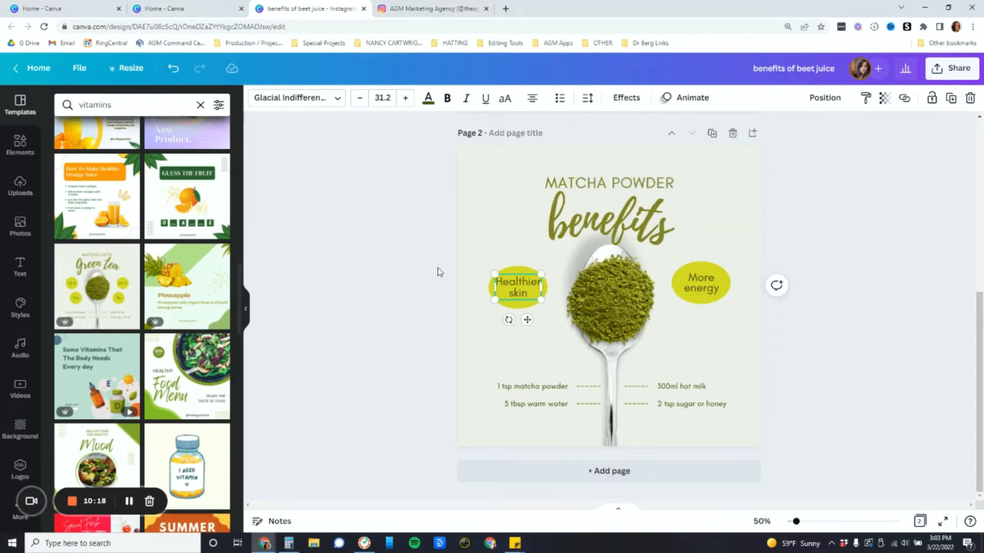
Step: Place a copy of the "Healthier skin" oval and label beneath the original and change the copied text to "Better mood"
left_click_drag(467, 283, 551, 312)
mouse_move(465, 284)
left_mouse_down()
mouse_move(542, 311)
mouse_move(527, 315)
mouse_move(540, 347)
left_mouse_up()
left_click(798, 314)
left_click(534, 334)
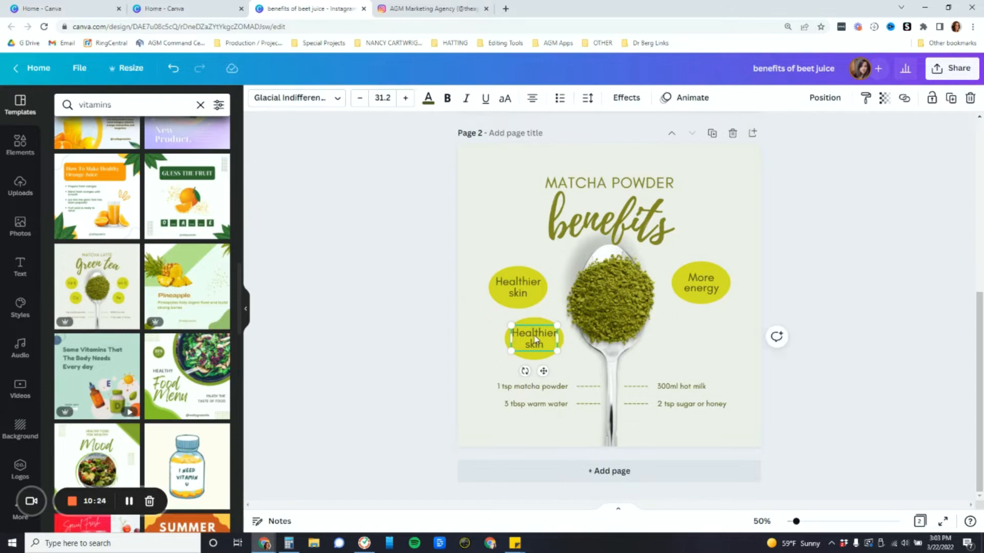
left_click(534, 334)
type("Better")
type("mood")
left_click(848, 221)
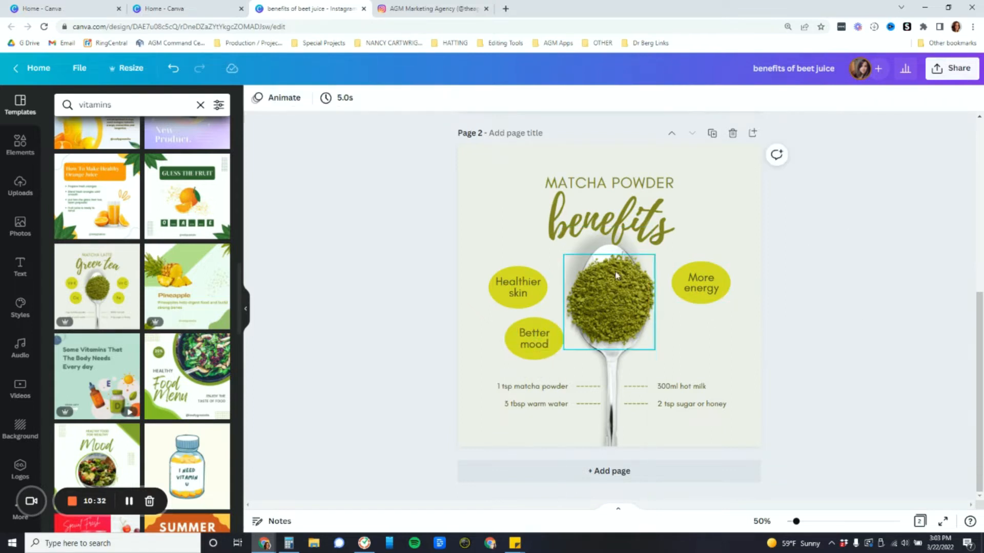
Step: Try deleting the matcha powder and warm water ingredient text beside the spoon handle
left_click(524, 392)
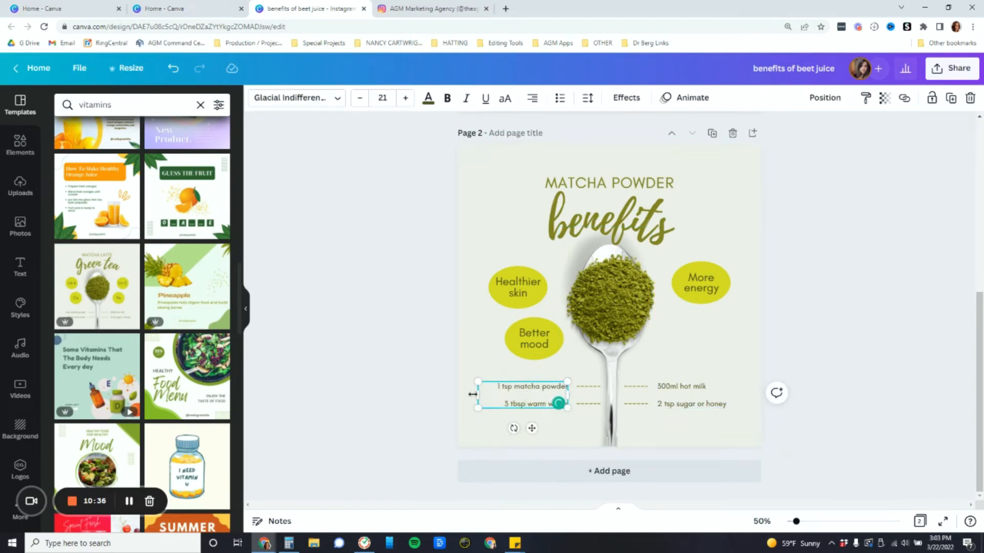
left_click(682, 358)
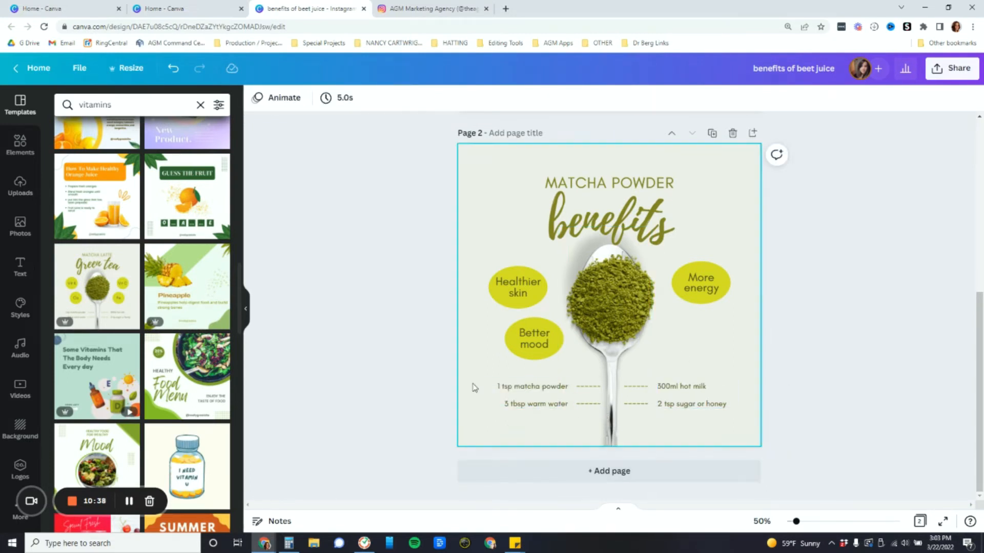
left_click(525, 404)
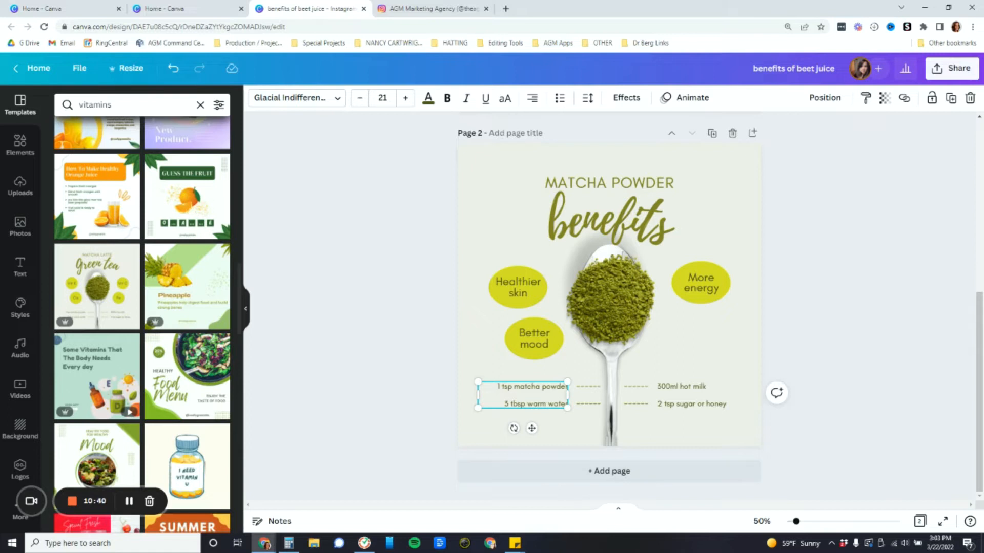
key("Delete")
key("ctrl+z")
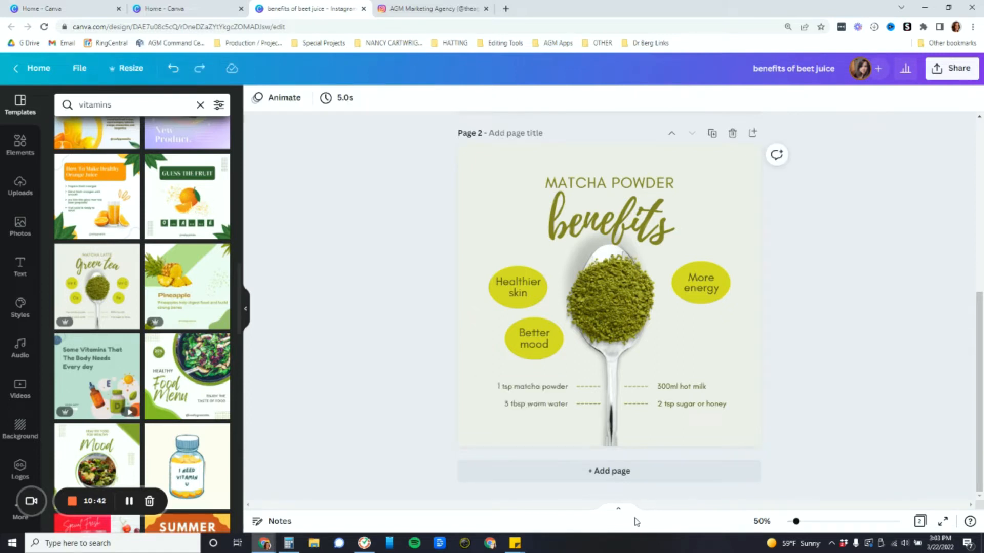
left_click(512, 405)
key("Delete")
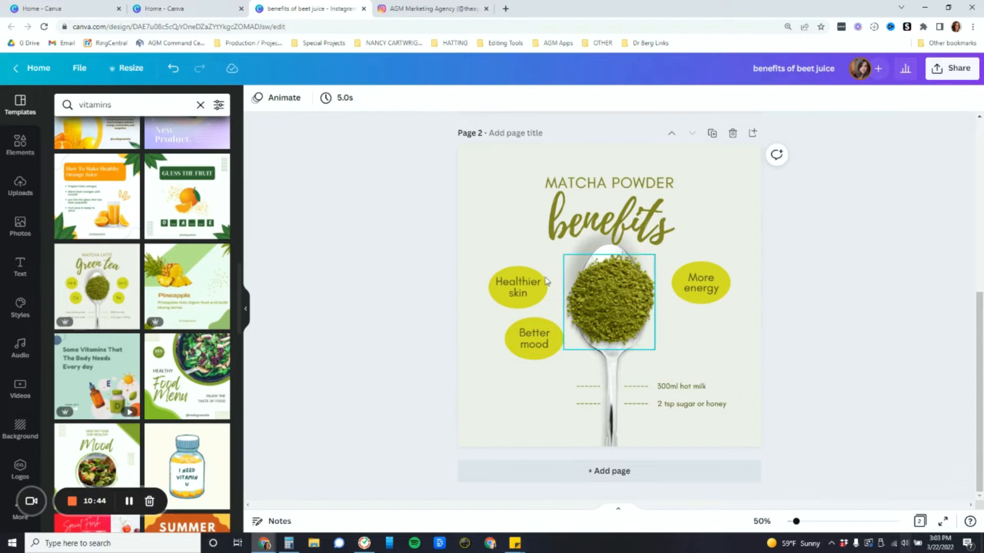
left_click_drag(309, 322, 422, 461)
mouse_move(293, 288)
left_mouse_down()
mouse_move(385, 427)
mouse_move(370, 398)
left_mouse_up()
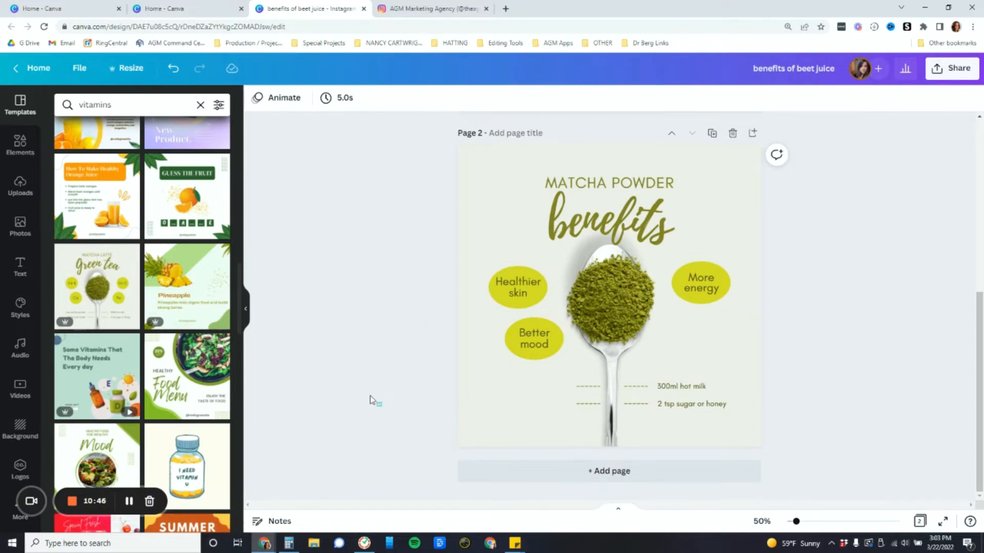
left_click(167, 70)
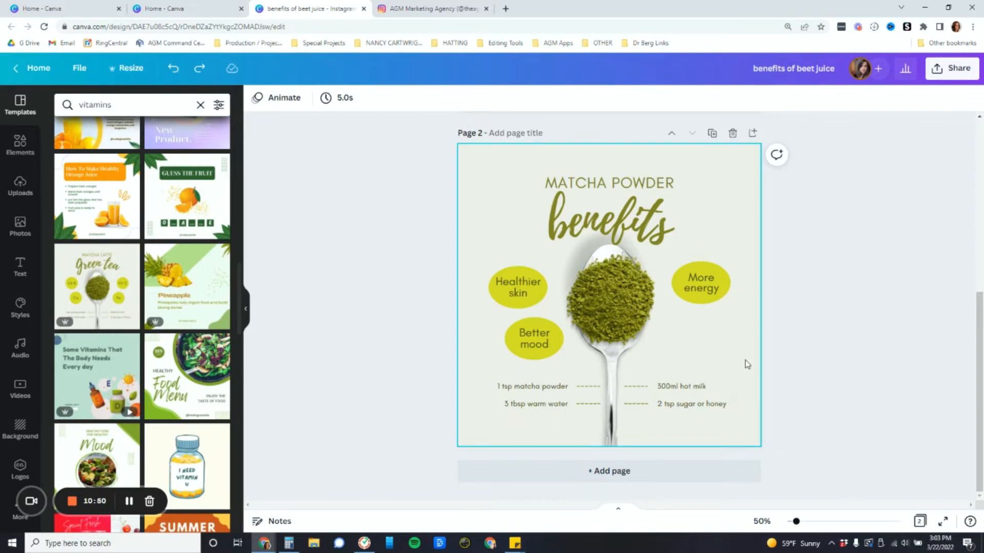
Step: Copy the green leaf logo from page 1 into the lower-right corner of the matcha design on page 2
scroll(778, 287, "up", 3)
left_click(747, 255)
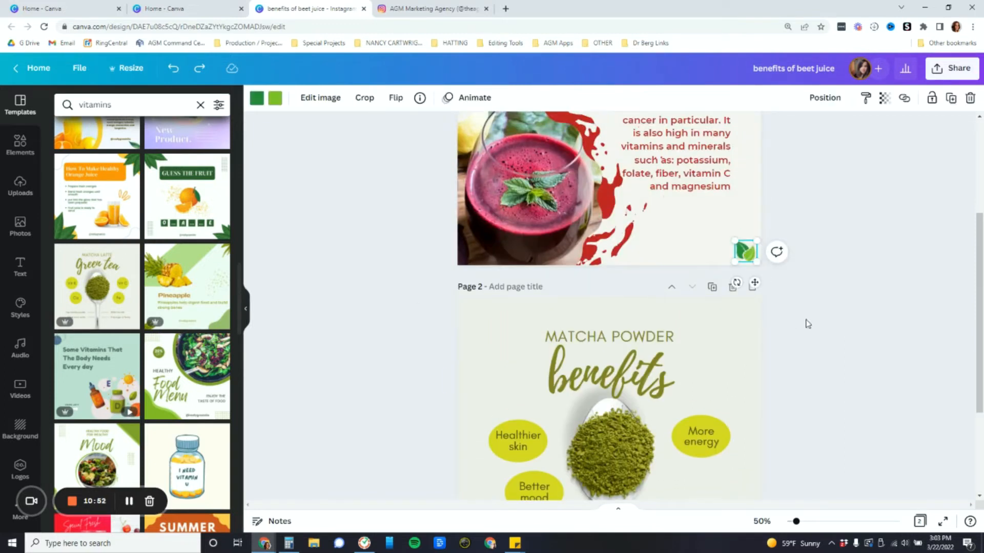
scroll(836, 263, "down", 3)
left_click(759, 425)
key("ctrl+v")
left_click(861, 346)
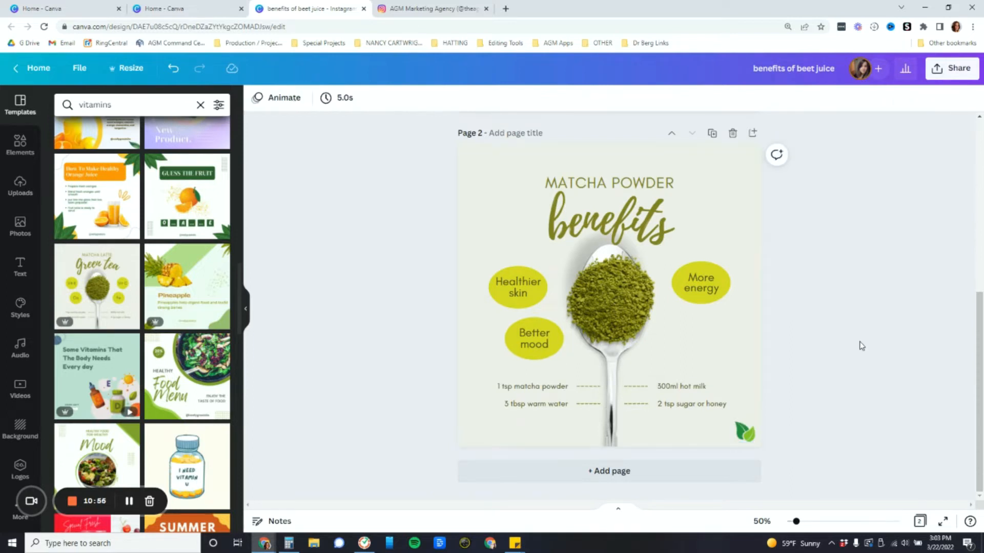
Step: Add a third page and search the Instagram post templates for "vitamins"
left_click(638, 476)
left_click(28, 113)
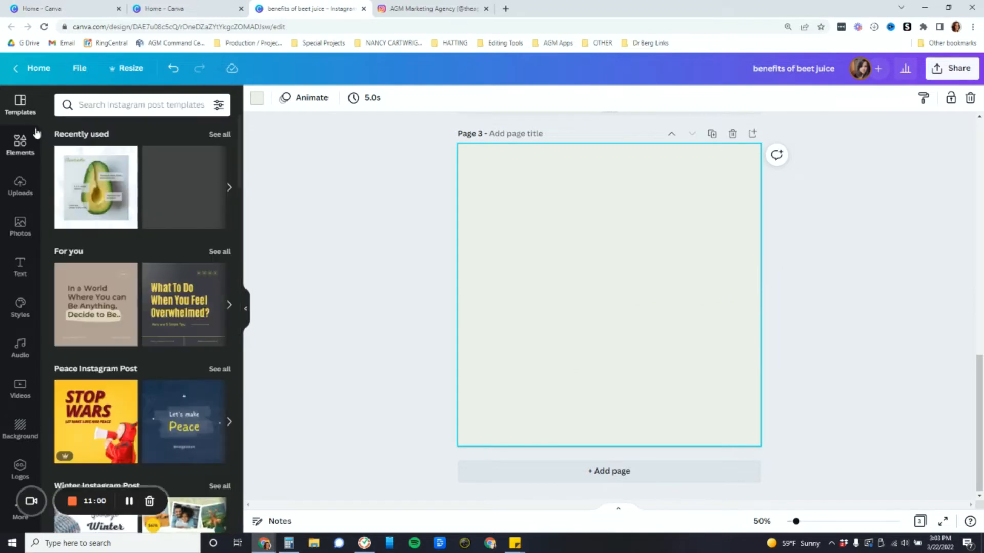
left_click(180, 103)
type("vitamins")
key("Return")
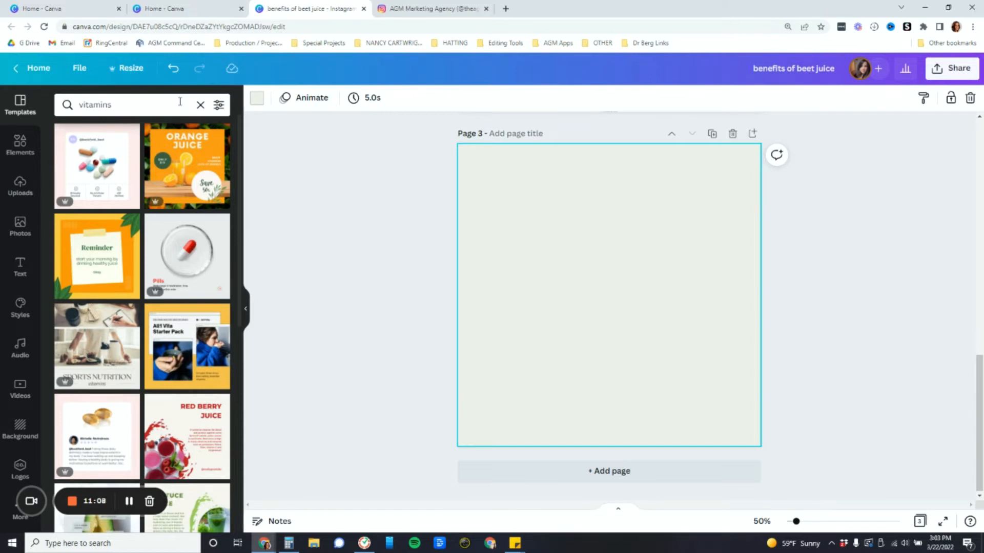
Step: Find the "How To Create A Balanced Plate" template among the results and apply it to page 3
scroll(208, 268, "down", 15)
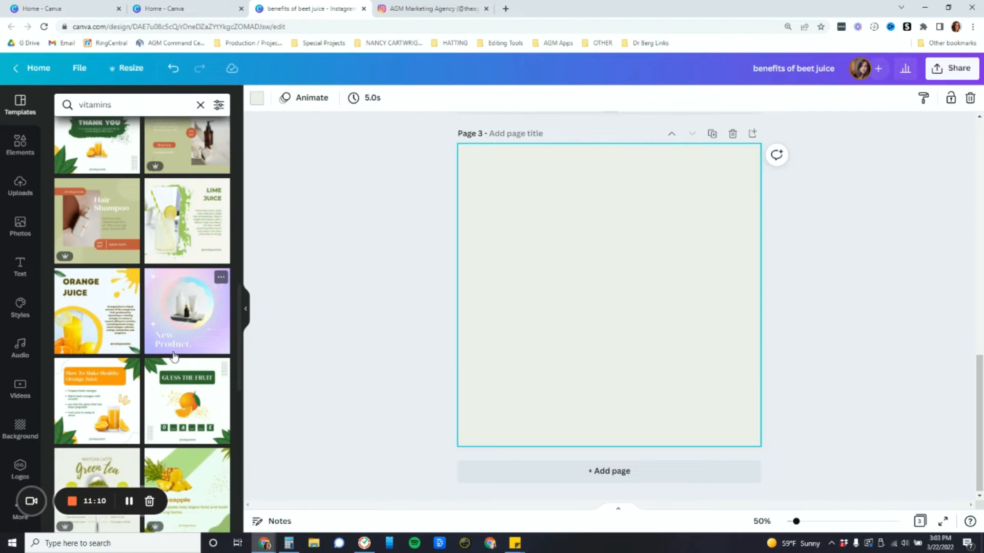
scroll(174, 356, "down", 5)
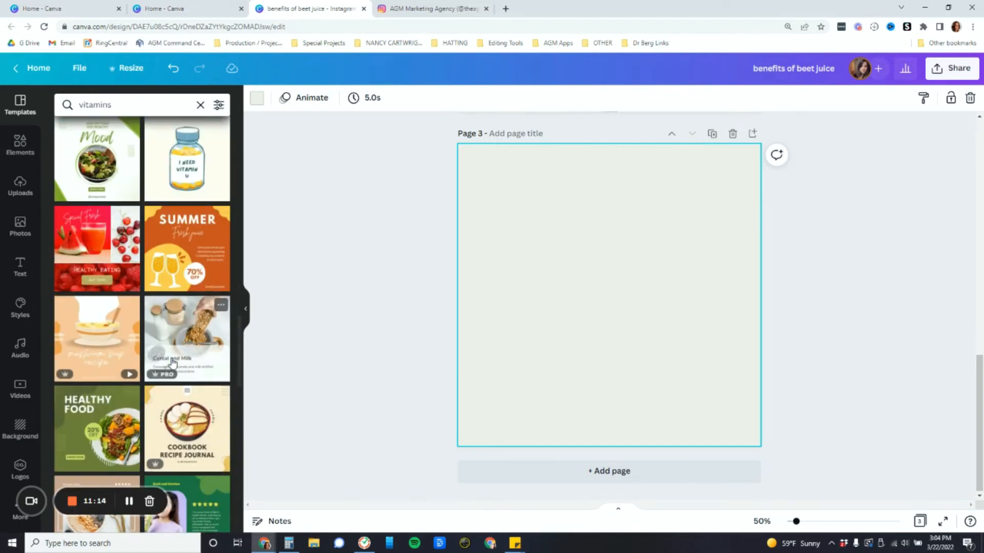
scroll(173, 389, "down", 6)
scroll(175, 443, "down", 8)
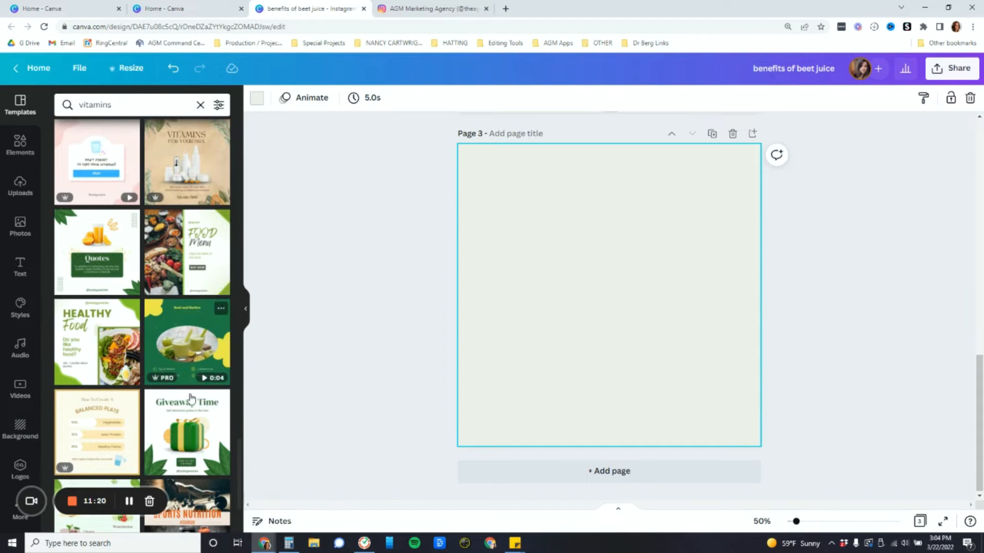
scroll(190, 400, "down", 3)
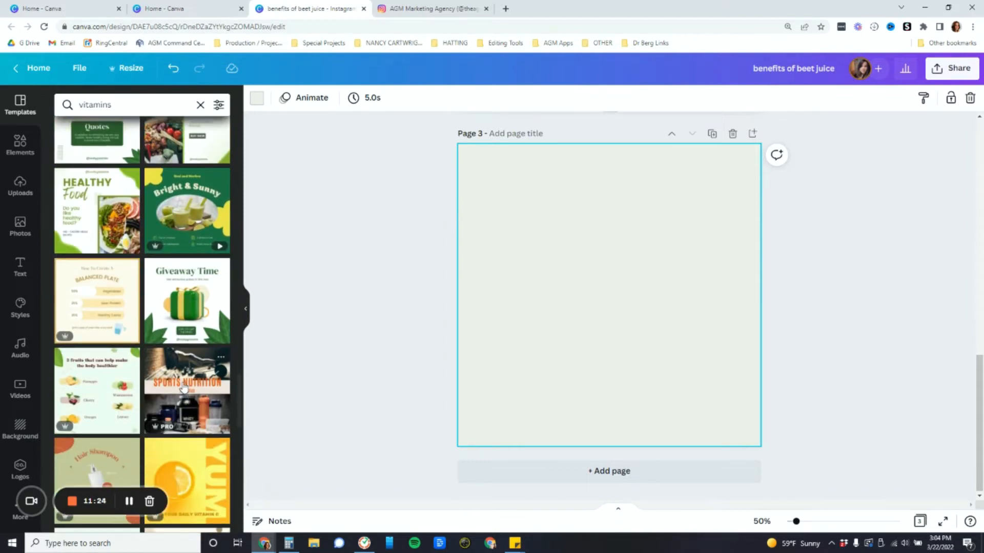
left_click(103, 307)
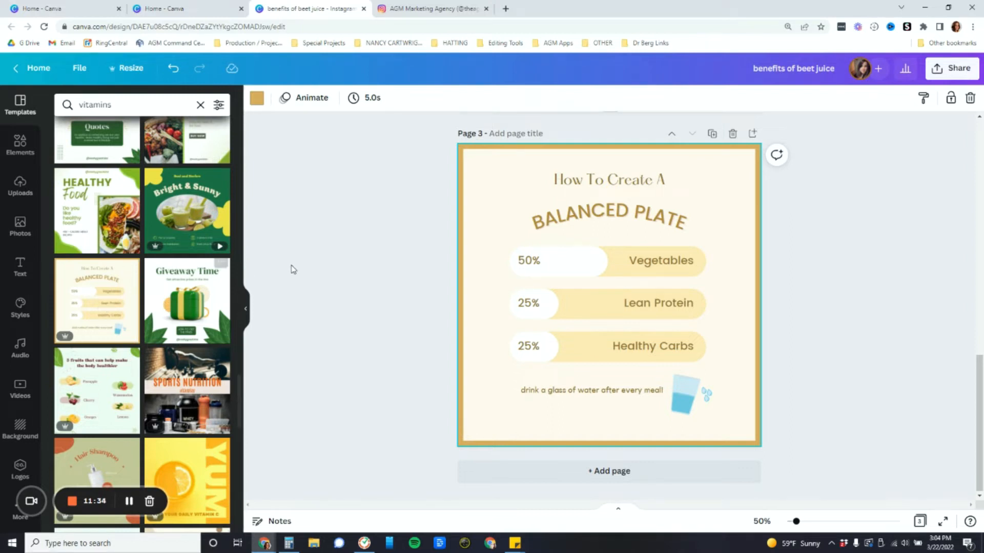
Step: Change the word "PLATE" in the curved title on page 3 to "MEAL"
left_click(663, 218)
left_click(664, 221)
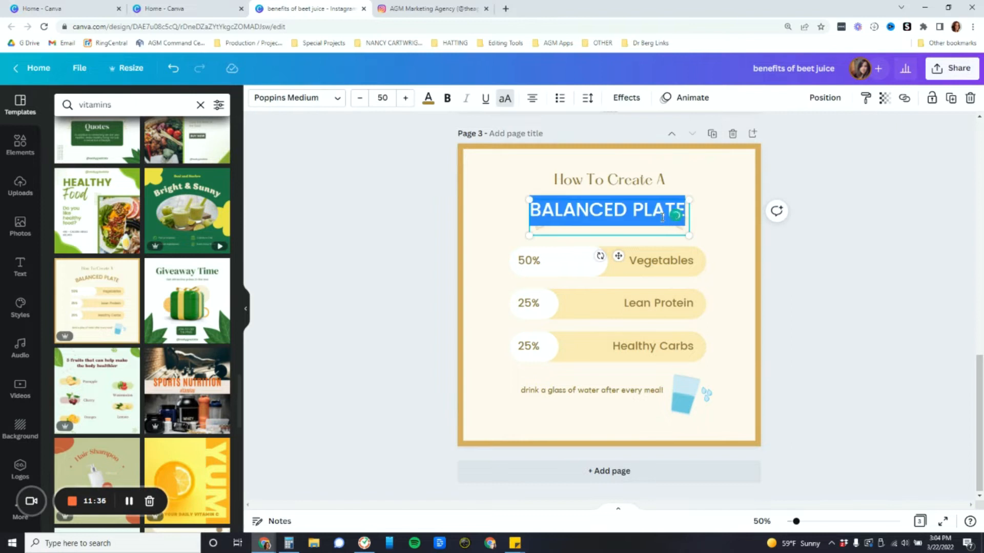
double_click(660, 207)
type("MEAL")
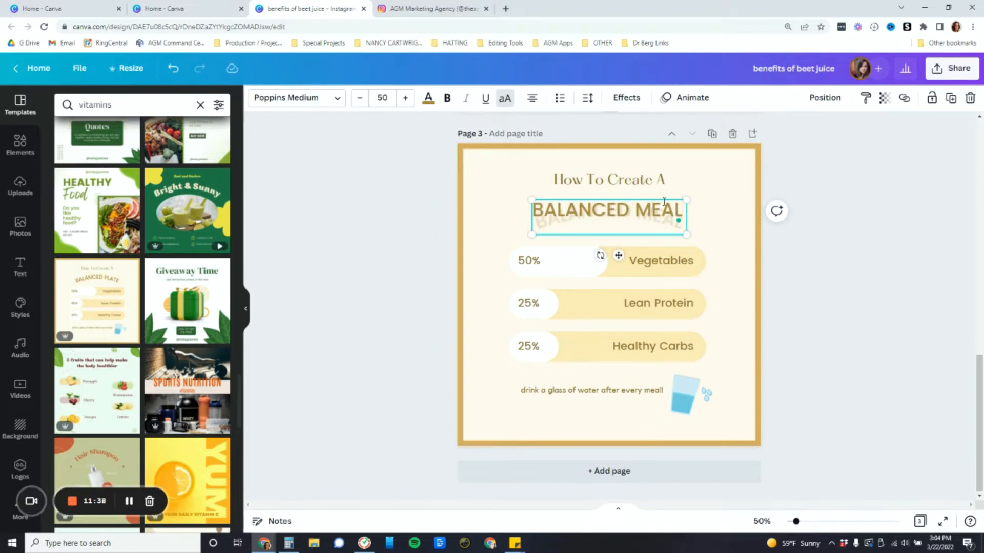
left_click(912, 244)
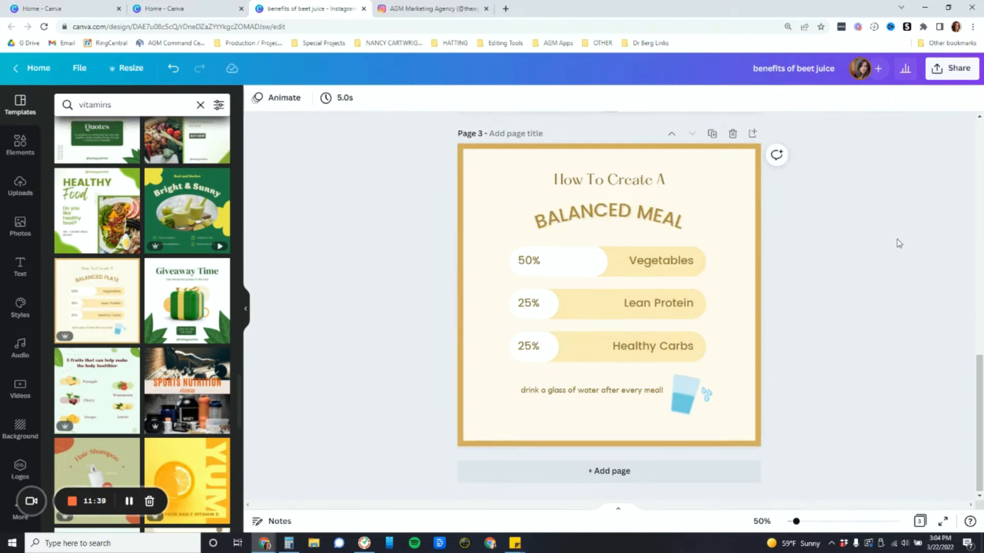
Step: Set the Vegetables progress bar to 70 percent and change its percentage text to "70%"
left_click(609, 259)
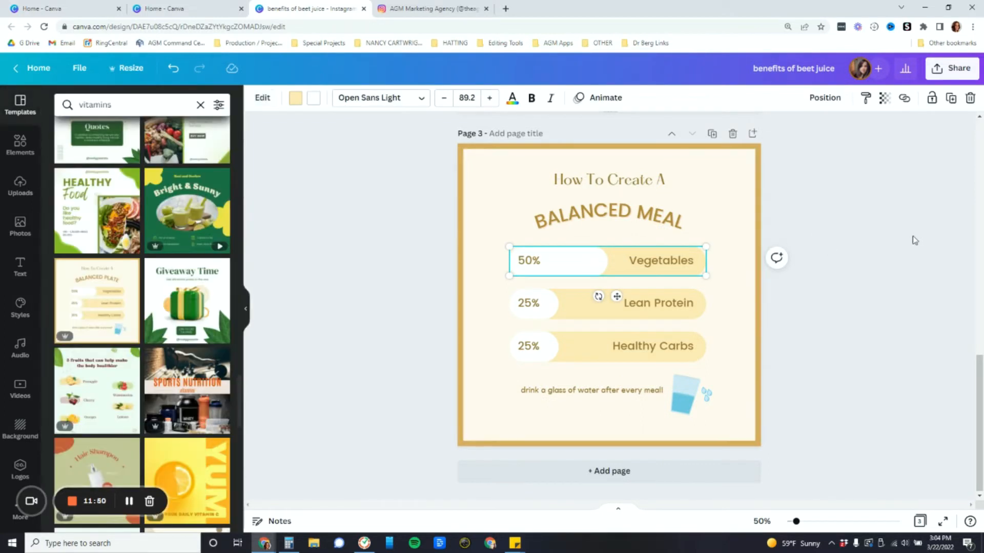
left_click(902, 244)
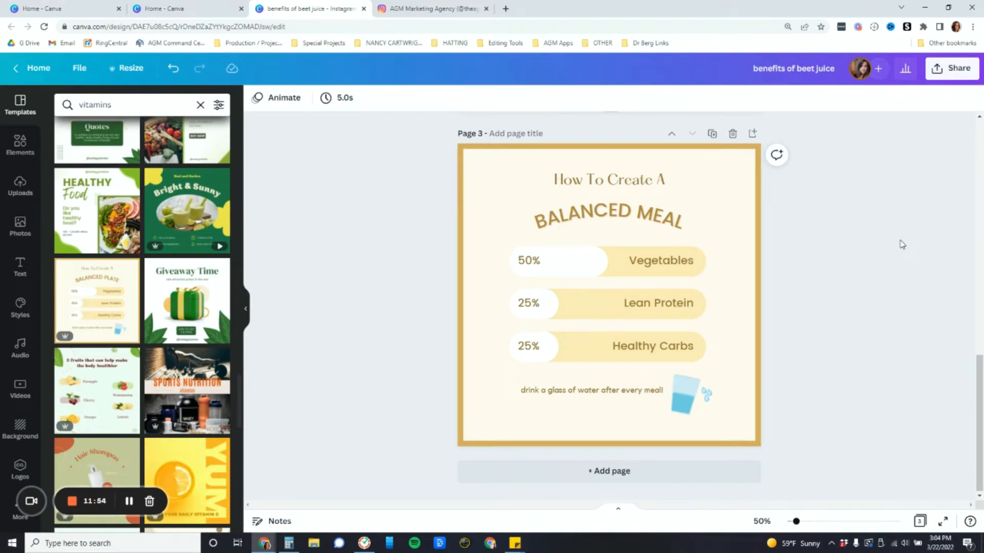
left_click(600, 270)
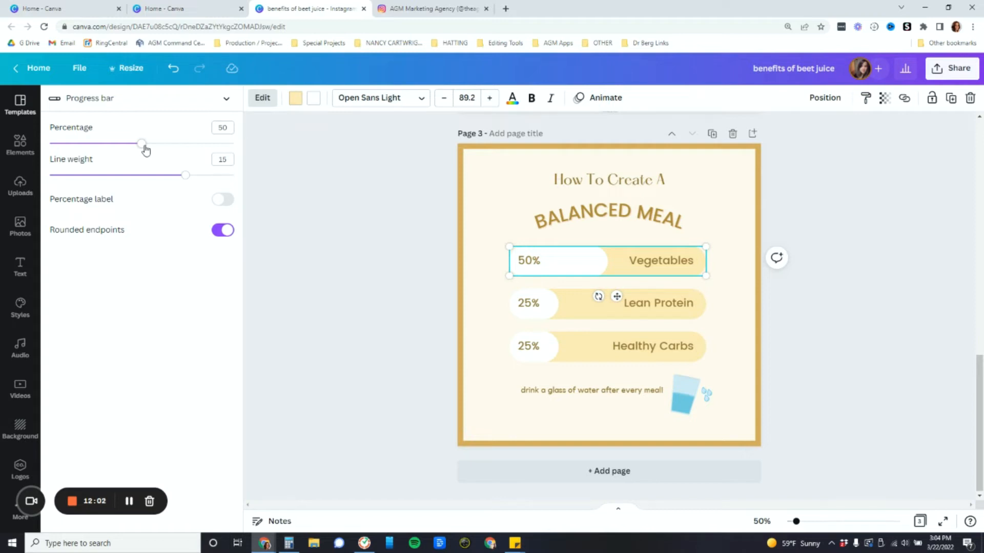
left_click_drag(146, 150, 180, 146)
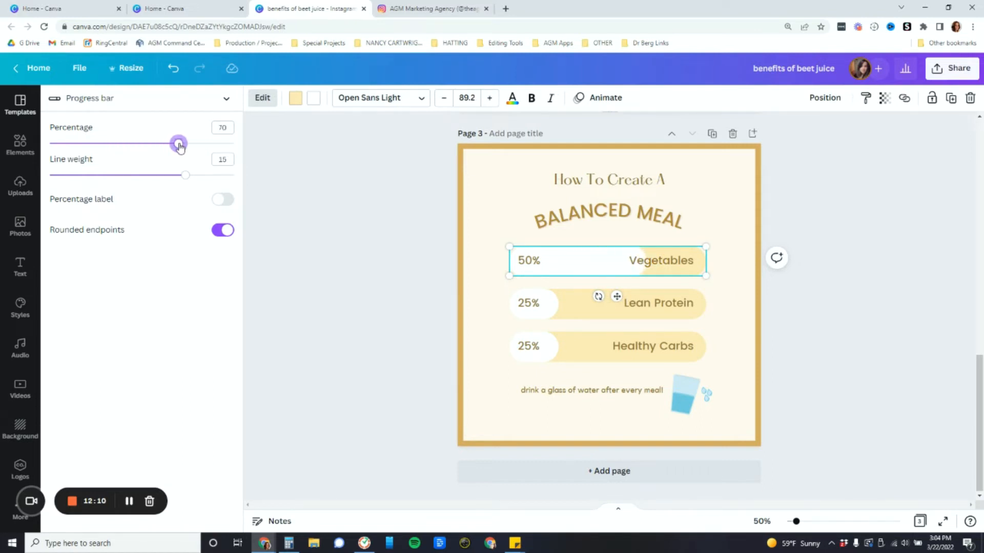
double_click(532, 261)
double_click(532, 258)
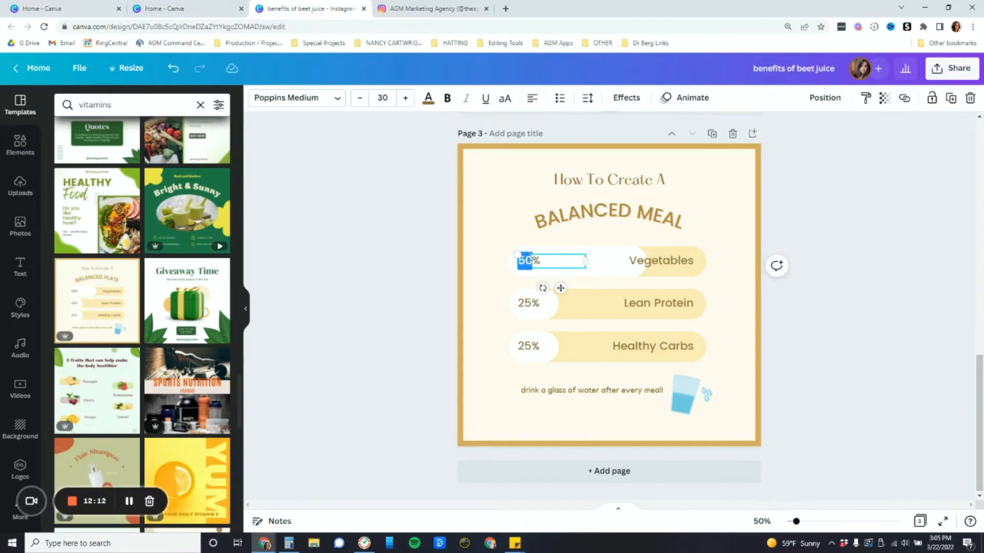
type("70")
left_click(529, 303)
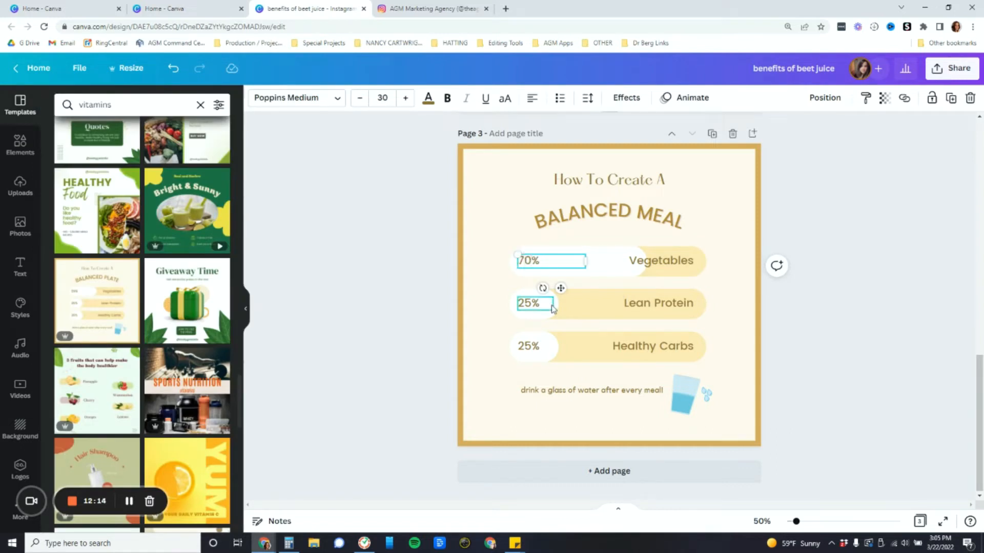
left_click(598, 311)
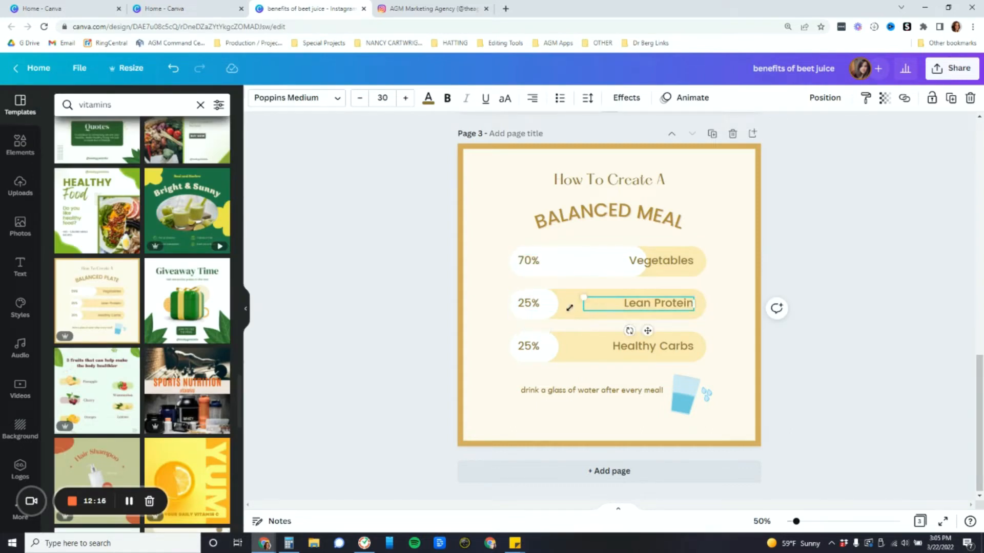
Step: Set the Lean Protein and Healthy Carbs progress bars on page 3 to 15 percent each
left_click(878, 296)
left_click(575, 303)
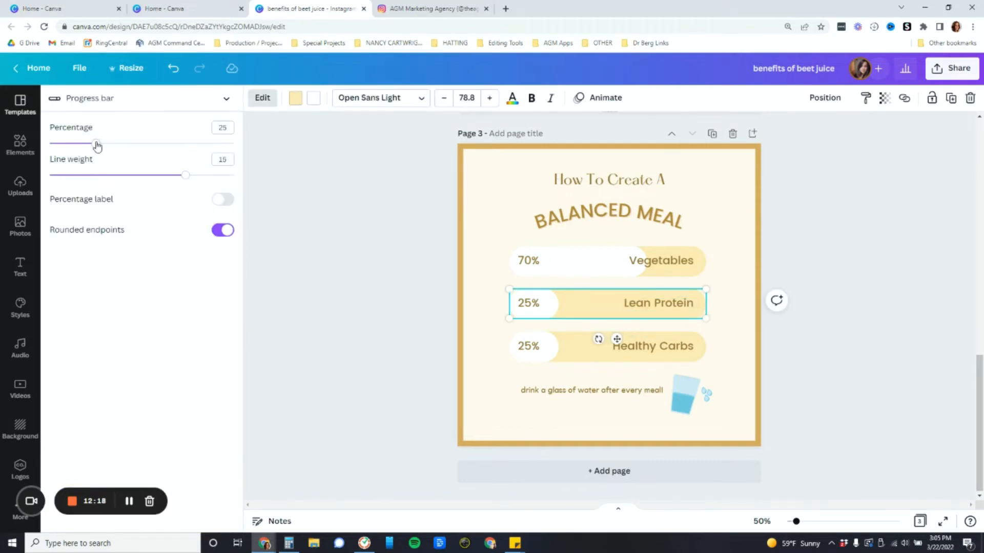
left_click_drag(96, 144, 78, 148)
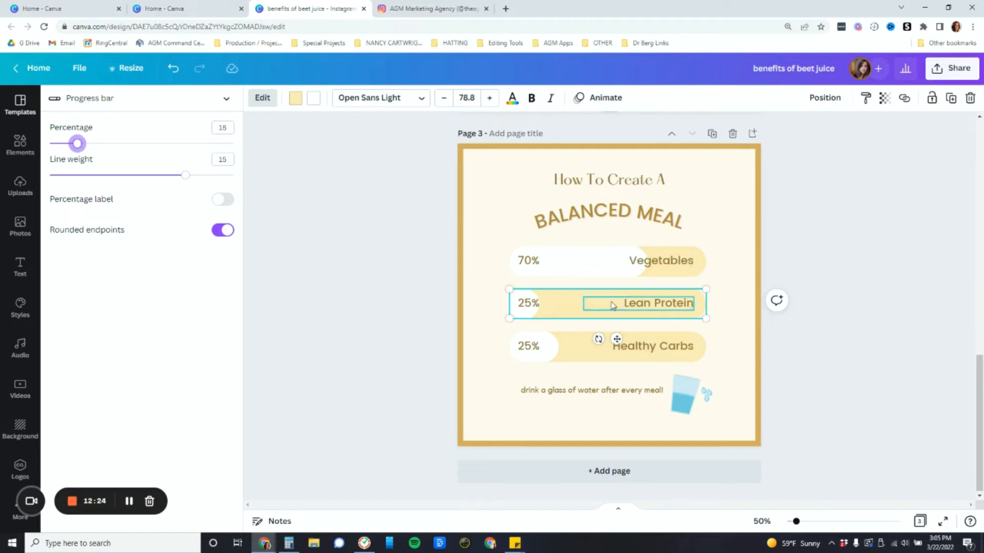
left_click(850, 323)
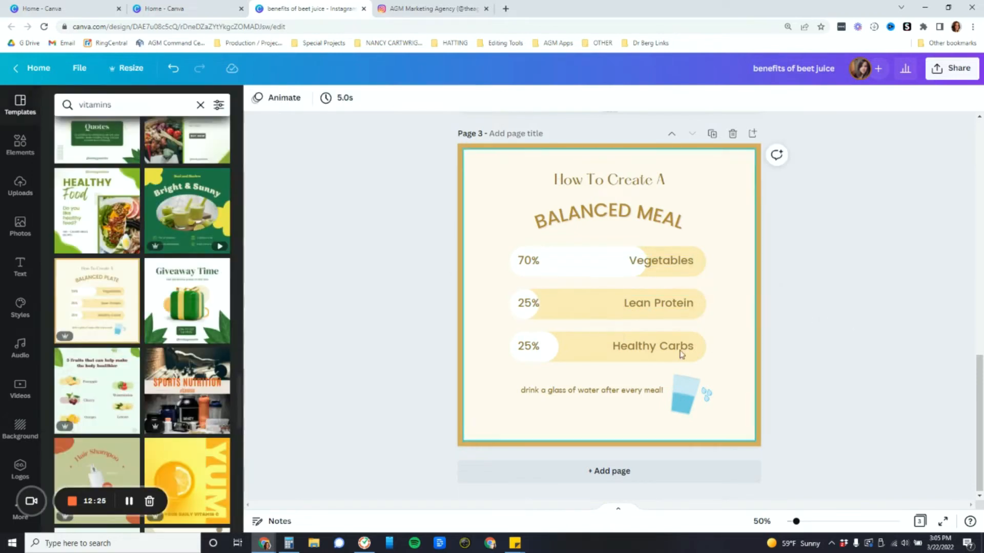
left_click(582, 359)
left_click_drag(94, 144, 76, 146)
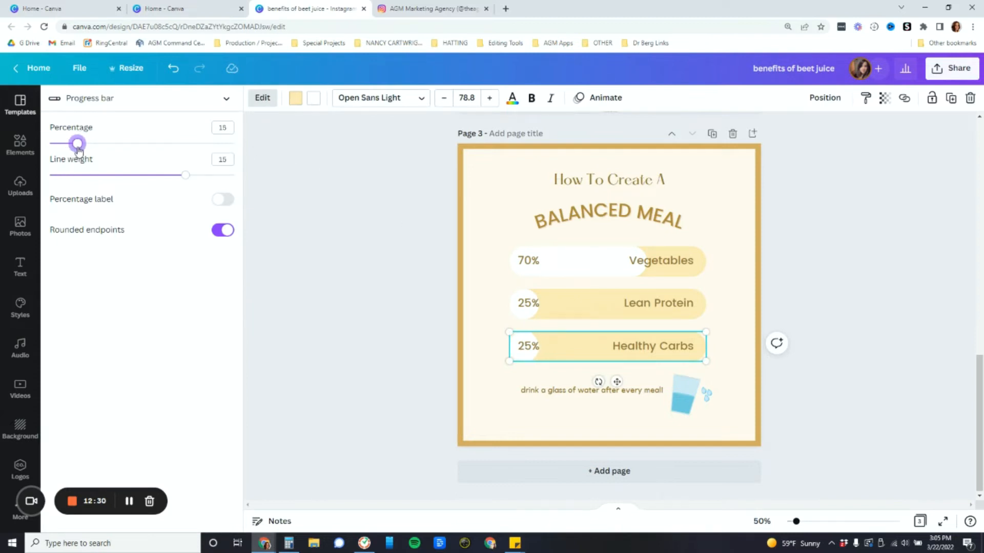
left_click(799, 297)
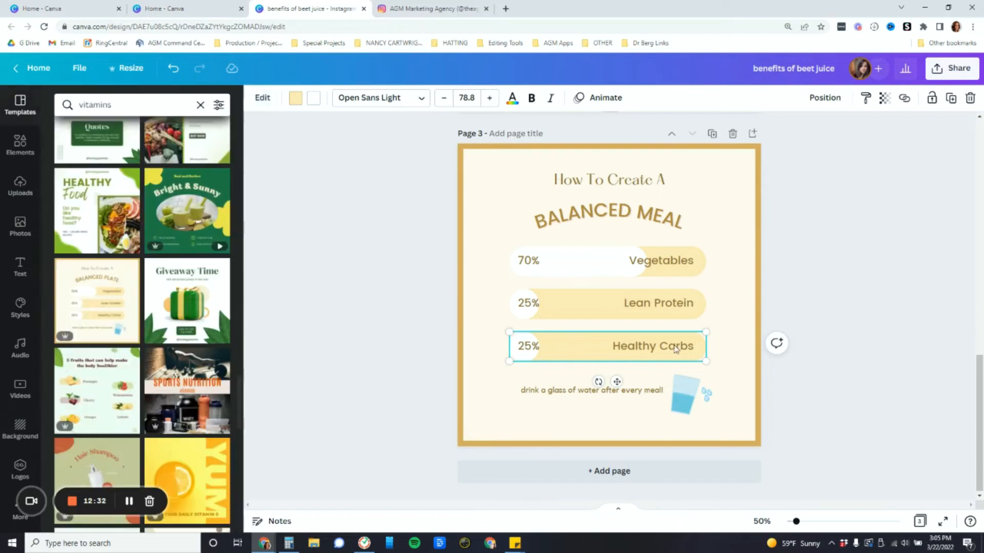
Step: Change the percentage texts beside Lean Protein and Healthy Carbs to "15%"
left_click(520, 301)
double_click(522, 303)
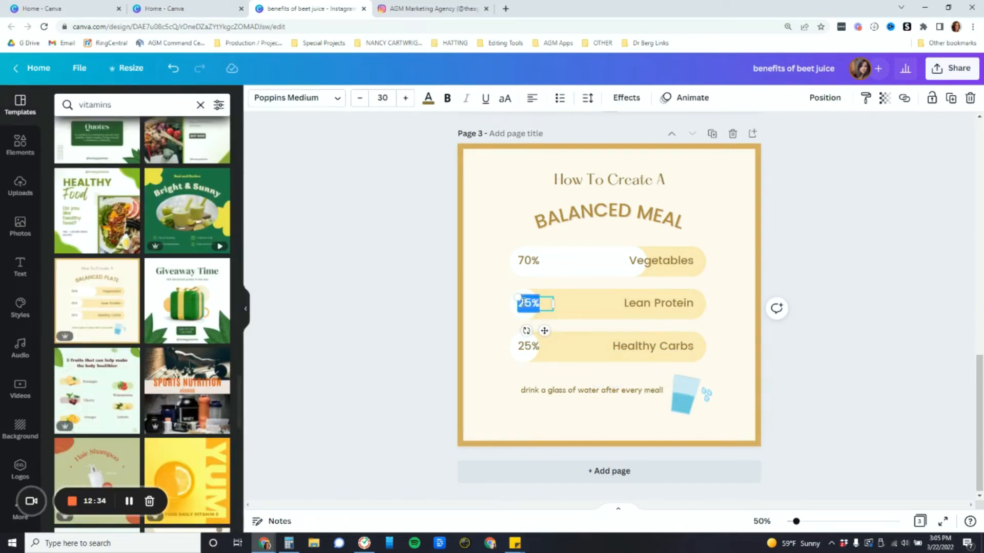
type("15")
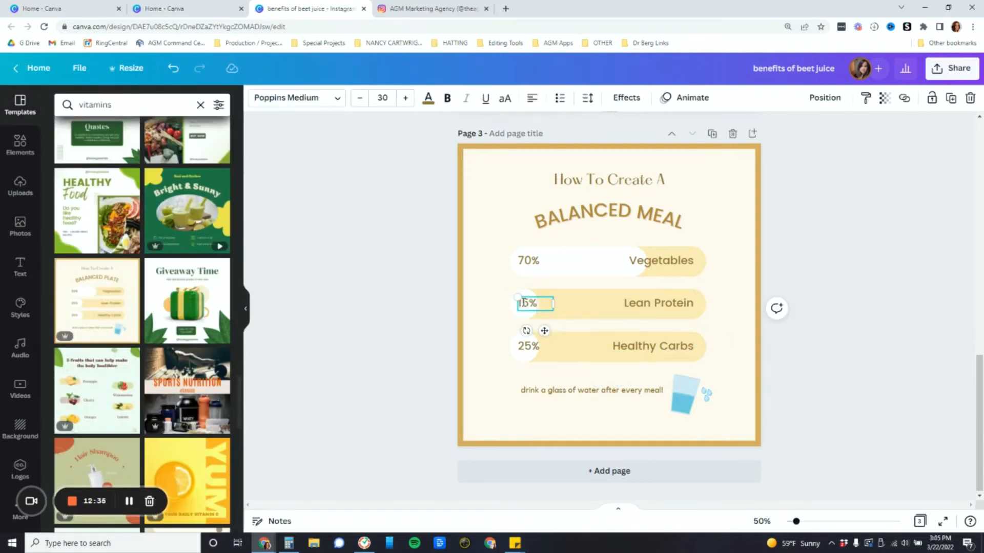
double_click(536, 350)
type("15%")
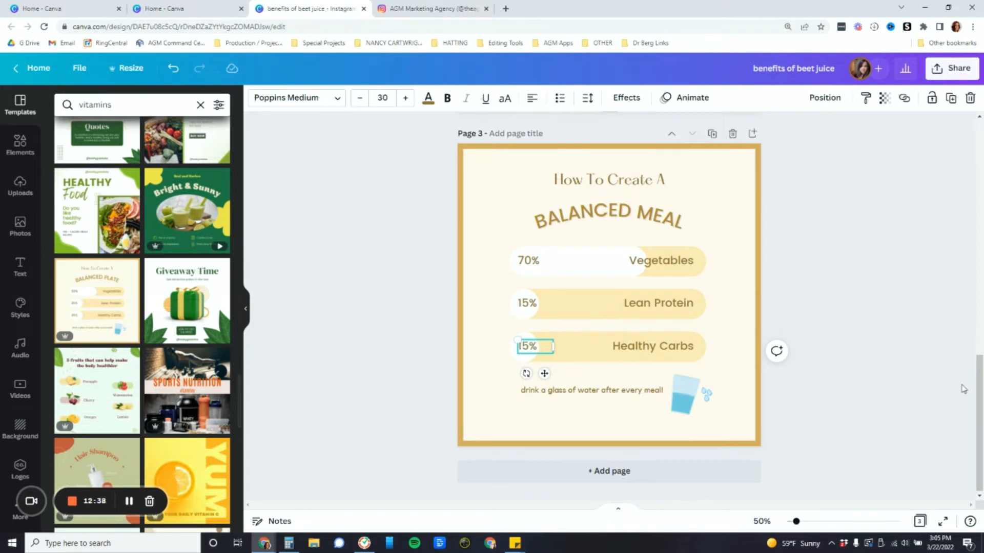
left_click(903, 324)
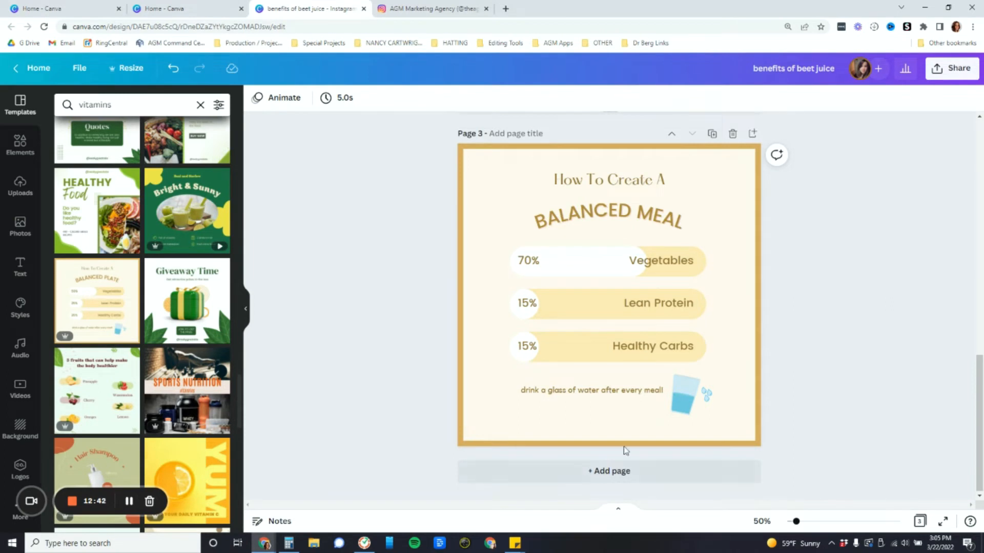
Step: Replace the water reminder below the progress bars with "+Drink a gallon of water daily!"
double_click(581, 390)
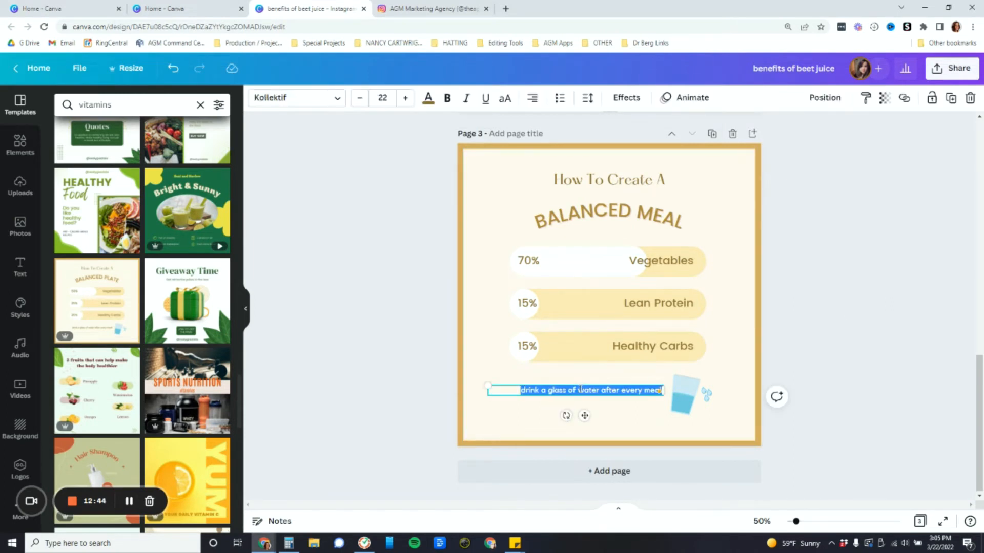
key("BackSpace")
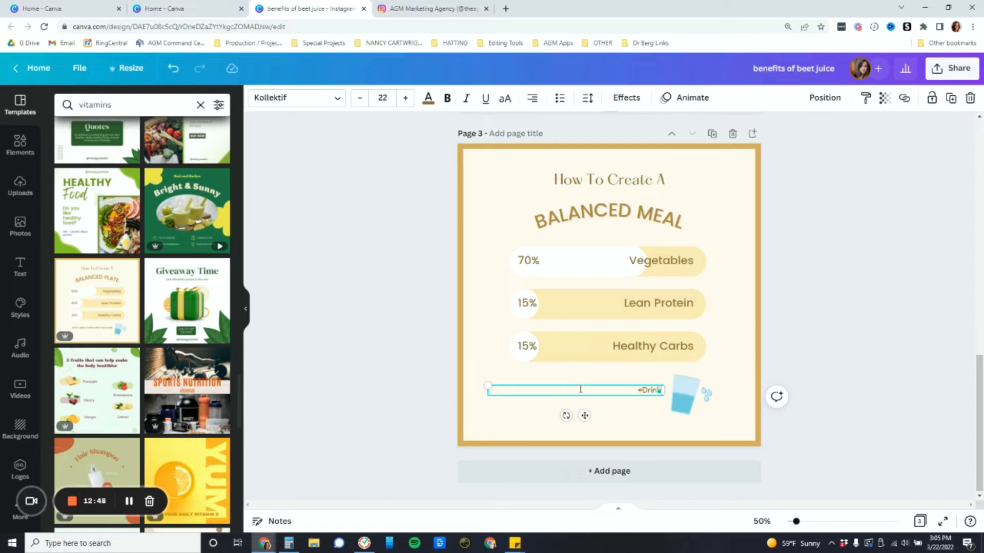
type("+Drink 1/")
type("a gallon")
type(" of water daily")
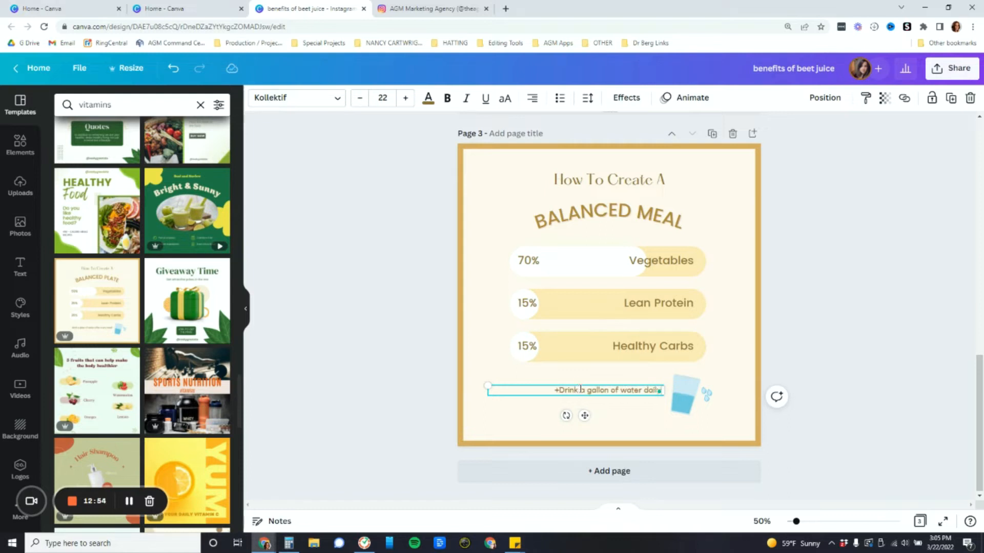
left_click(889, 221)
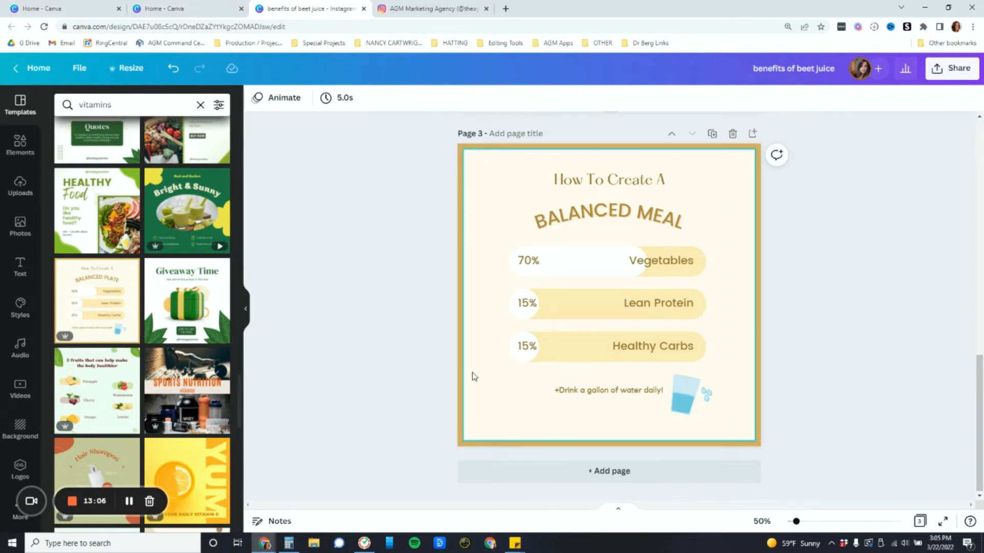
Step: Copy the hex code #27963C of the dark green in the leaf graphic on page 2
scroll(482, 387, "up", 10)
scroll(777, 454, "down", 10)
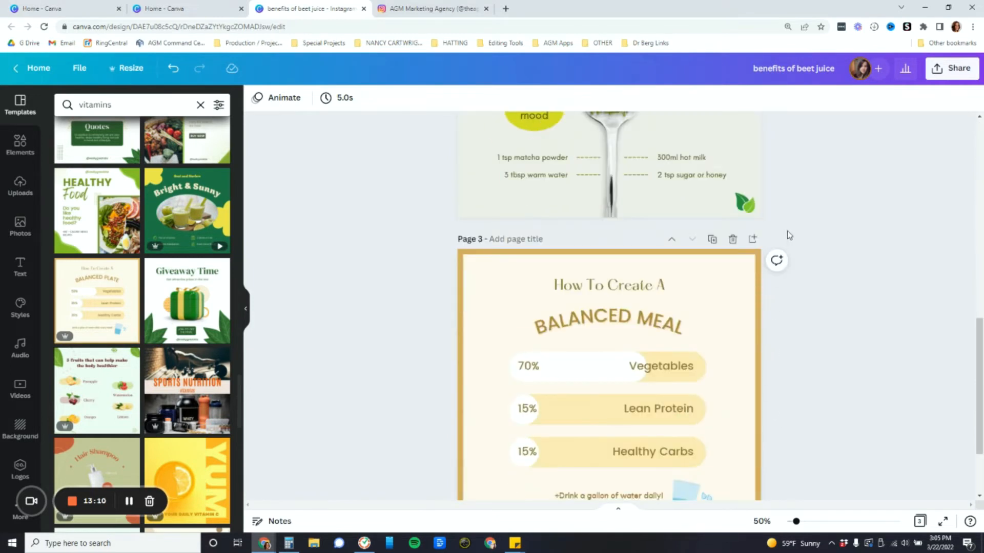
left_click(745, 204)
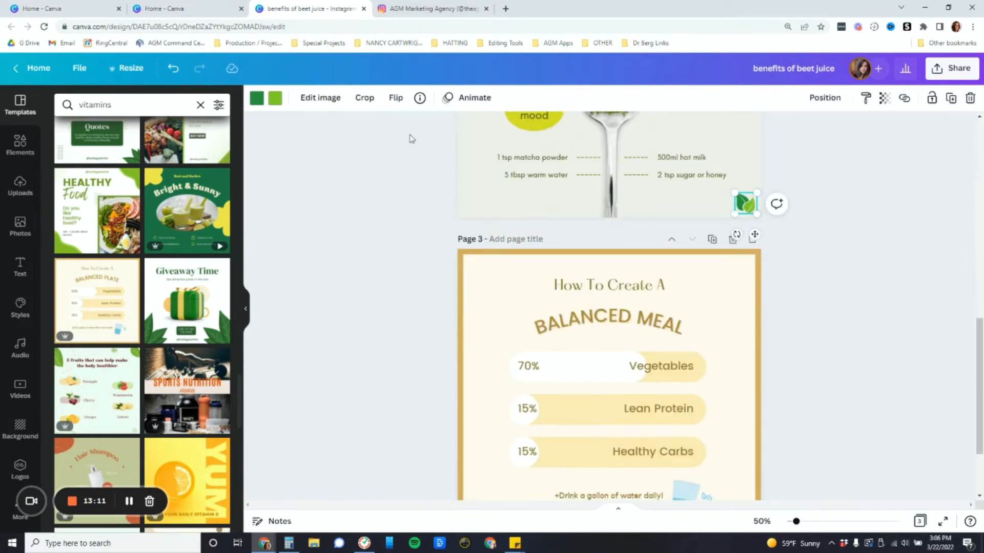
left_click(257, 100)
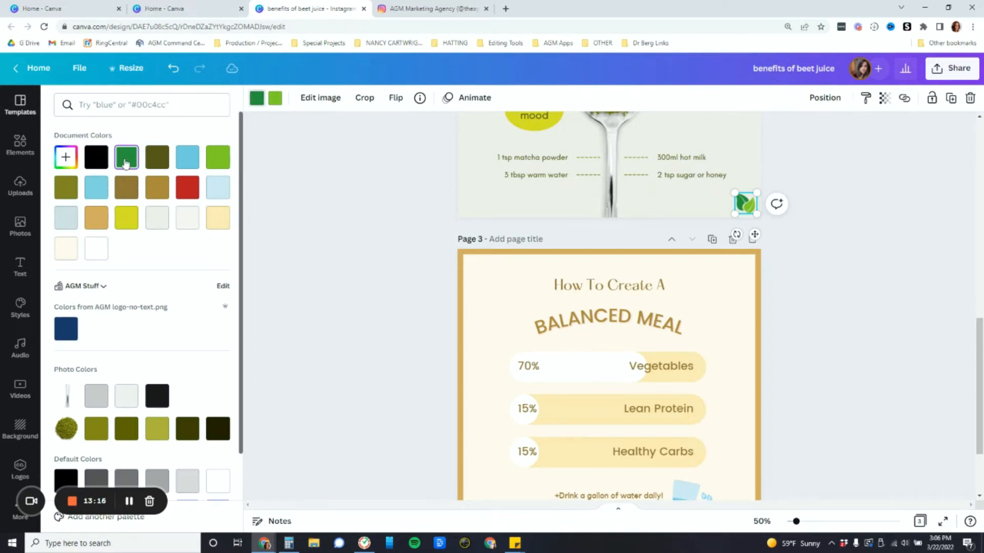
left_click(65, 157)
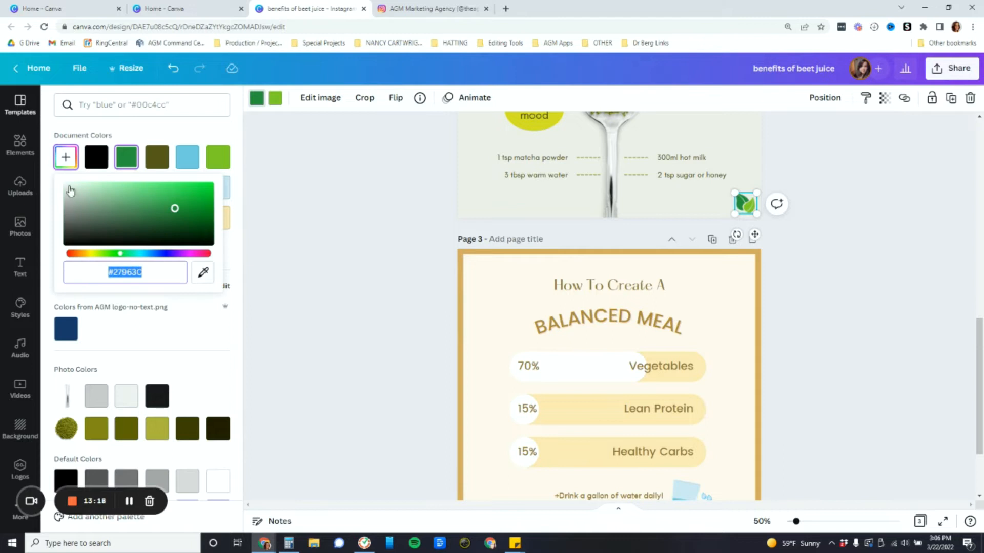
right_click(122, 271)
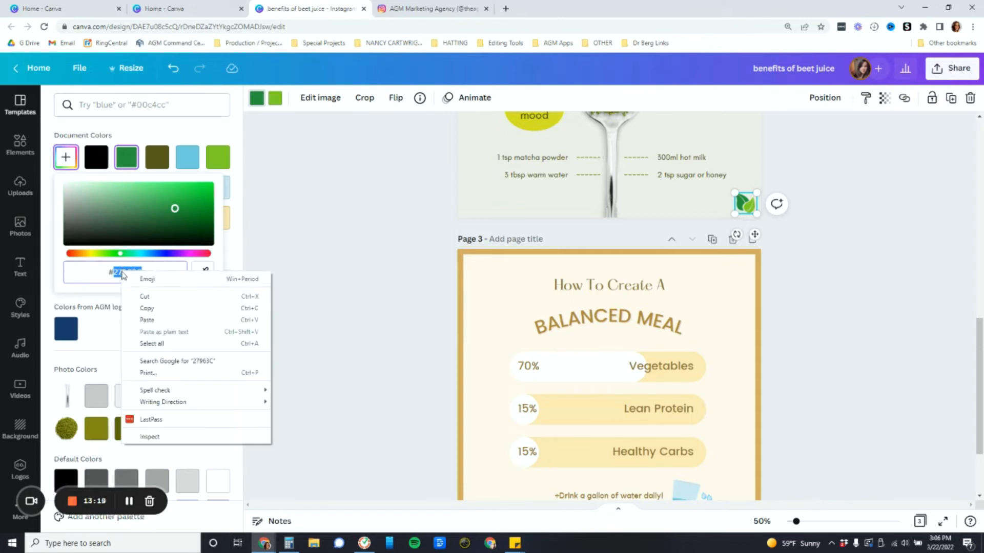
left_click(145, 308)
left_click(359, 291)
Step: Recolor the outer border of page 3 with the leaf graphic's dark green, #27963C
scroll(791, 362, "down", 3)
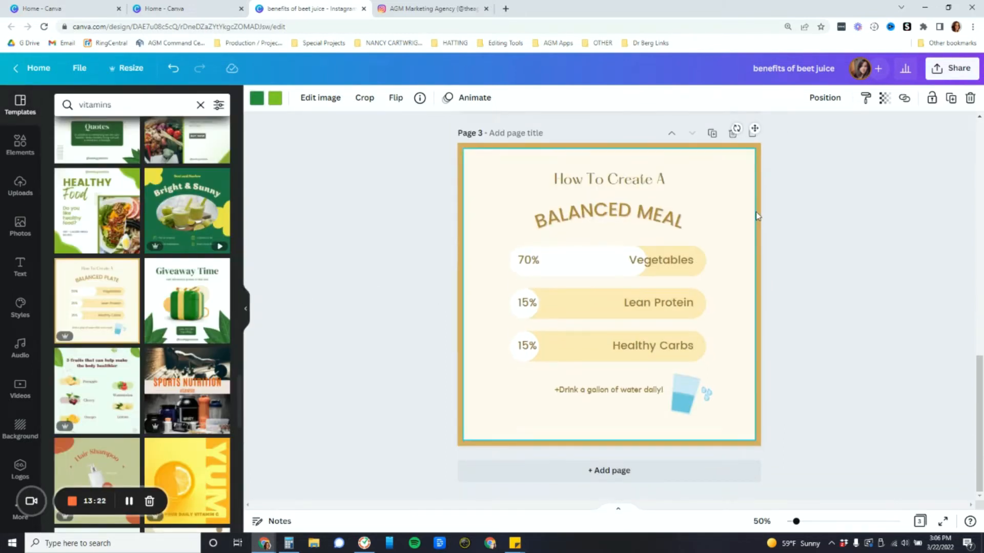
left_click(761, 181)
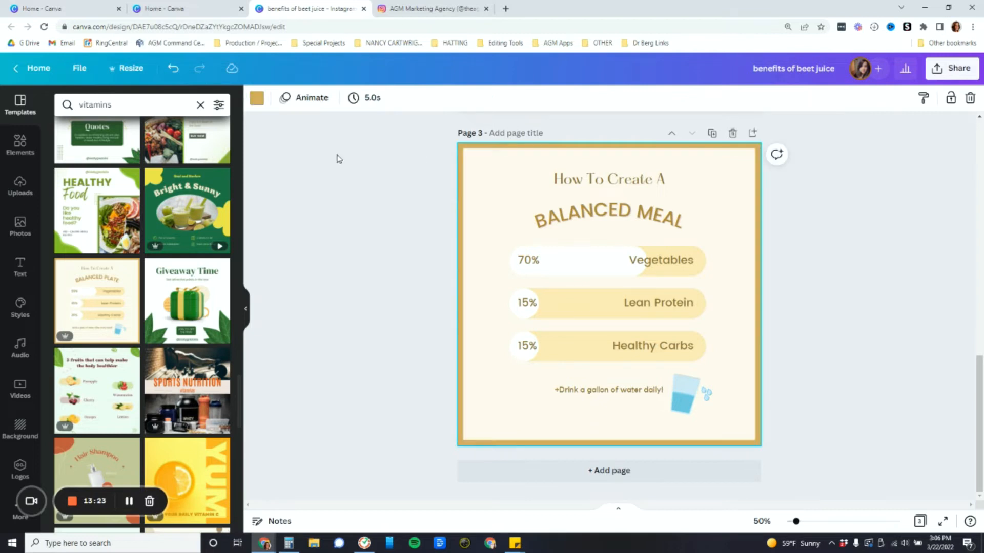
left_click(257, 97)
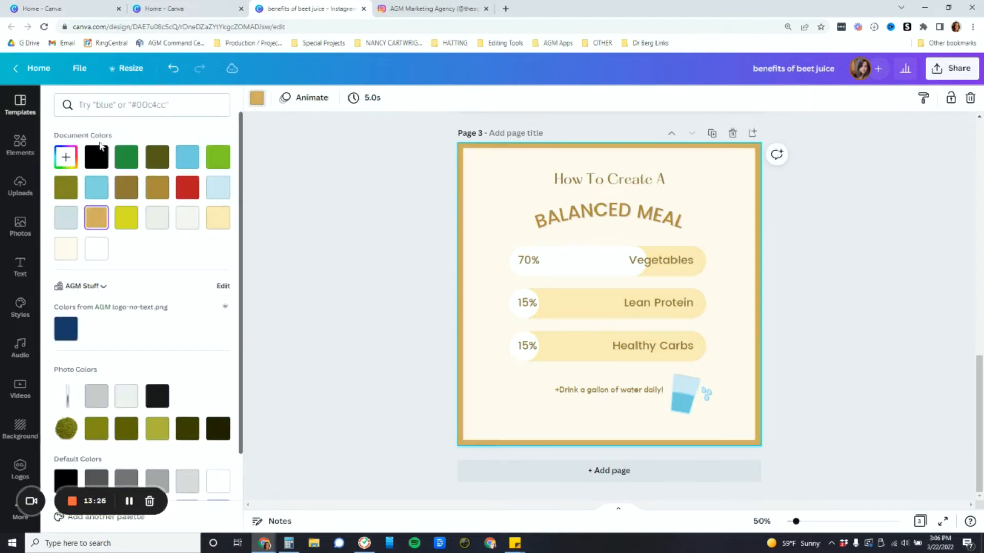
left_click(66, 156)
left_click_drag(144, 273, 66, 273)
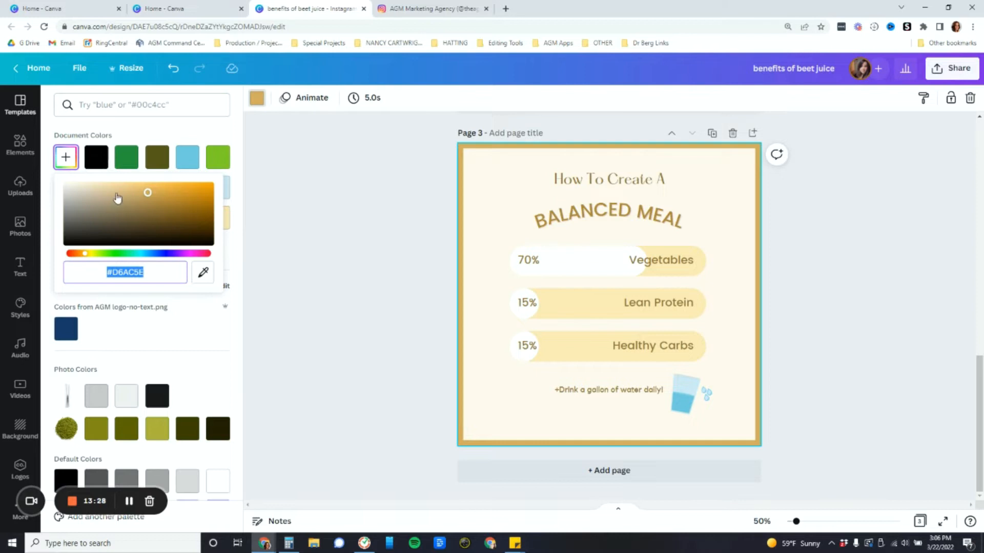
left_click(126, 157)
left_click(871, 273)
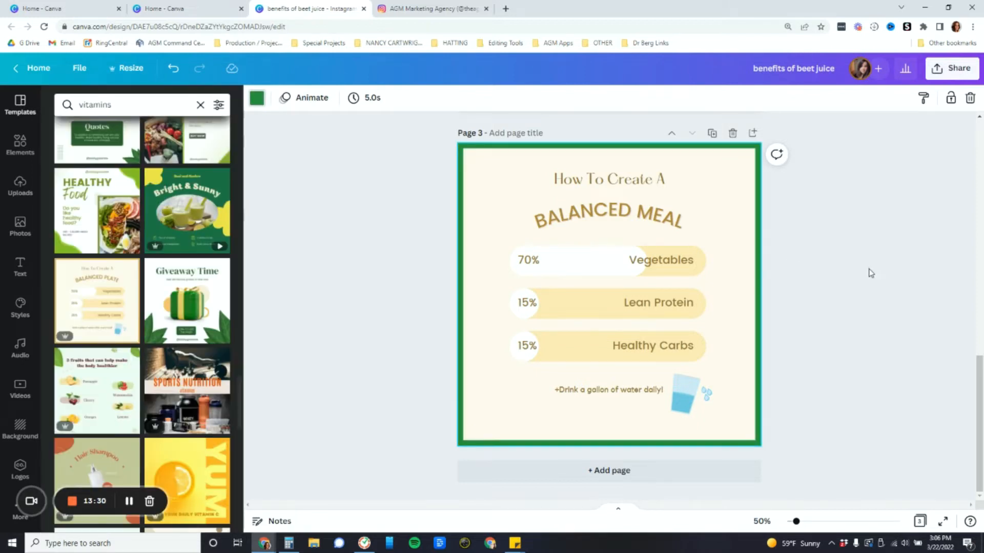
Step: Set the transparency of the cream panel inside the page 3 border to 67
left_click(727, 184)
left_click(257, 99)
left_click(218, 217)
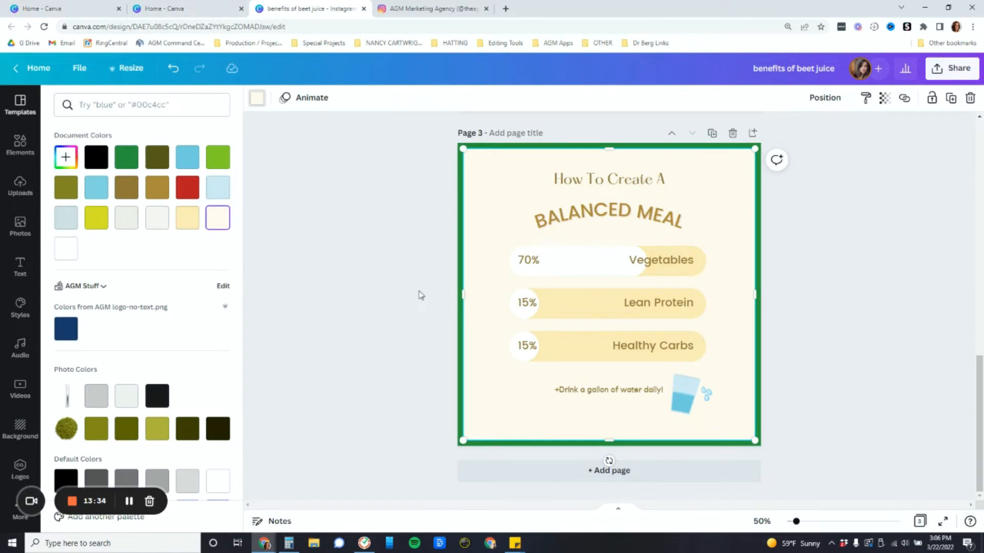
left_click(885, 98)
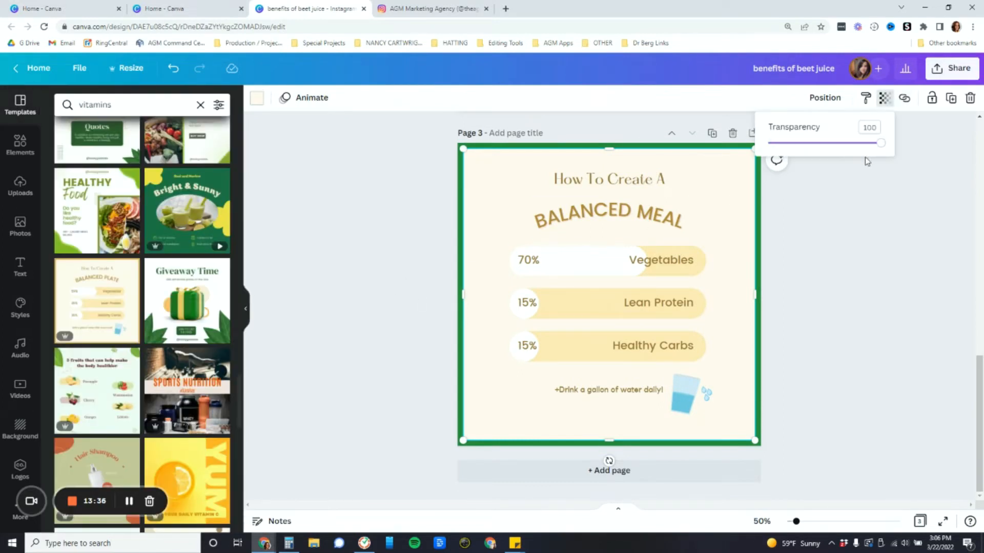
left_click_drag(881, 148, 845, 152)
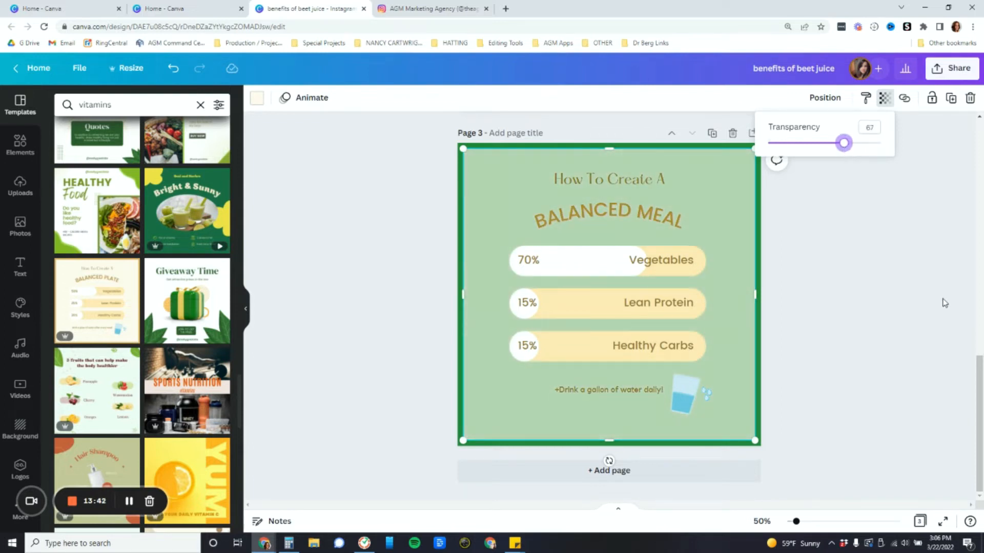
left_click(944, 302)
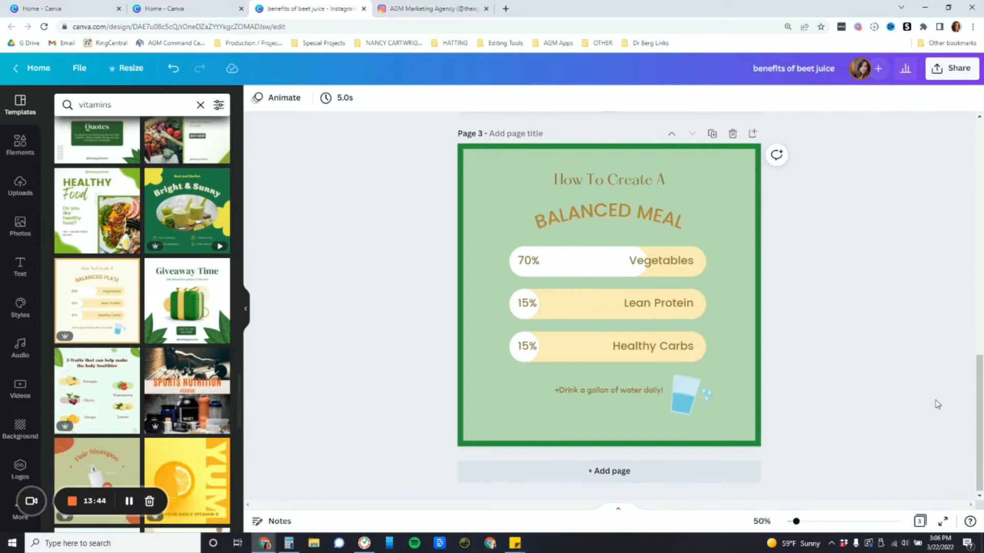
Step: Recolor the cream part of the Healthy Carbs and Lean Protein progress bars with the dark green document color
left_click(569, 348)
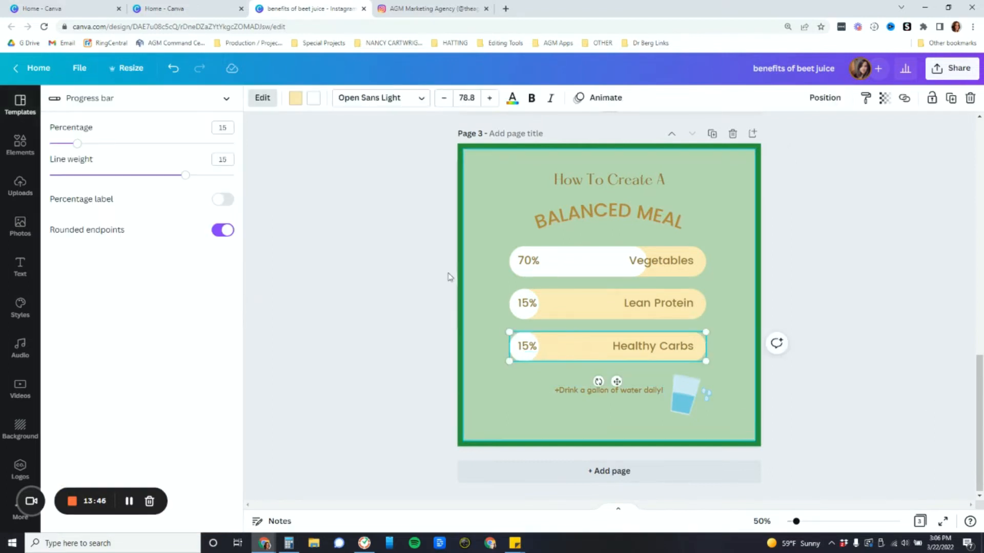
left_click(426, 352)
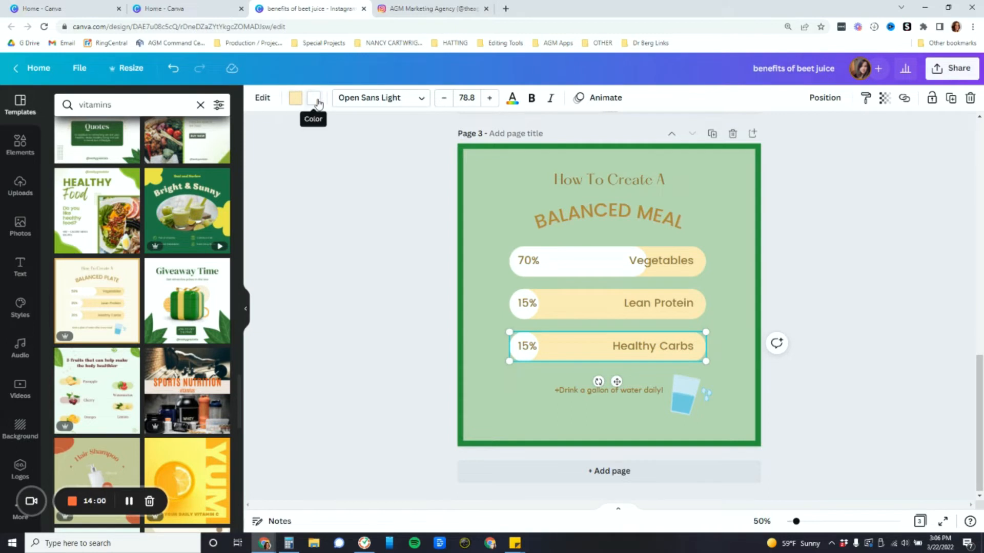
left_click(296, 98)
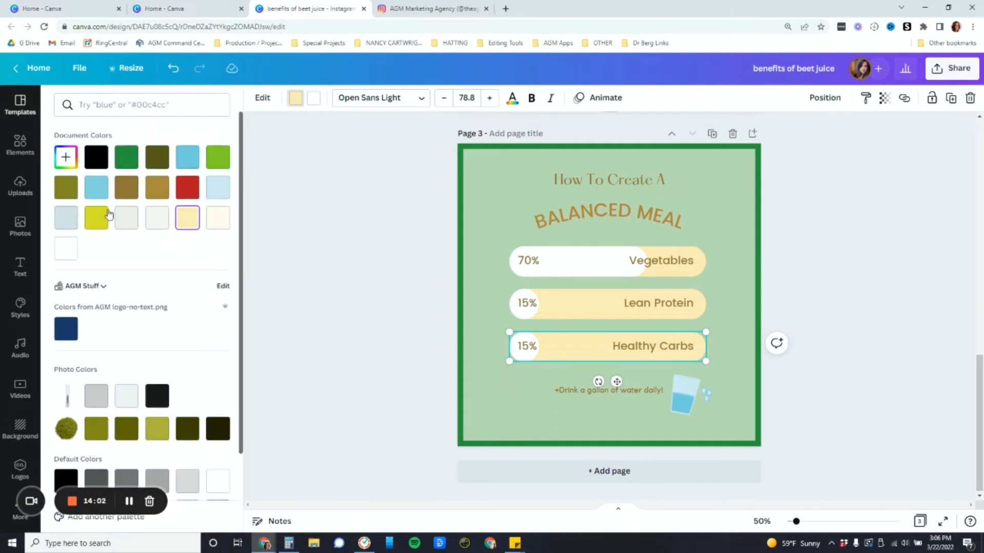
left_click(127, 157)
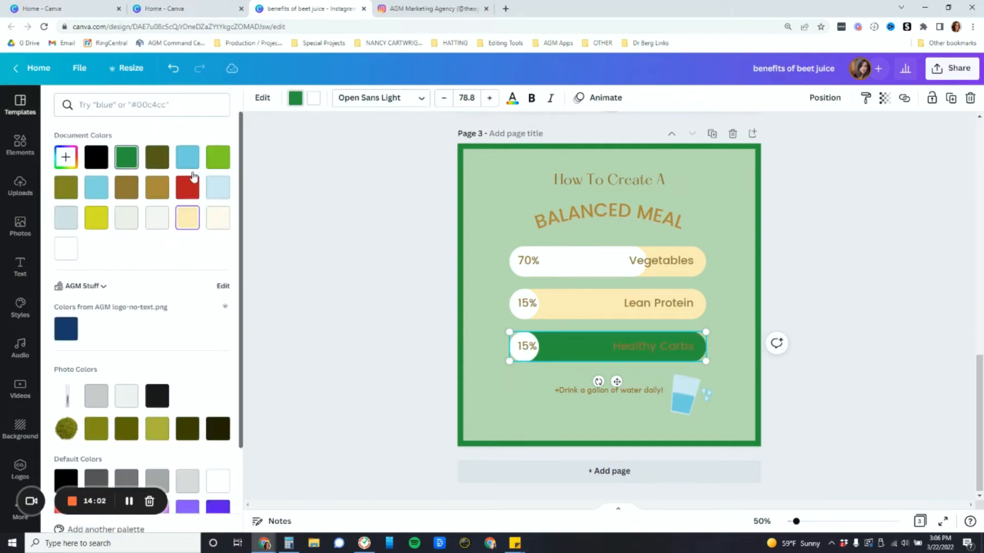
left_click(560, 316)
left_click(295, 98)
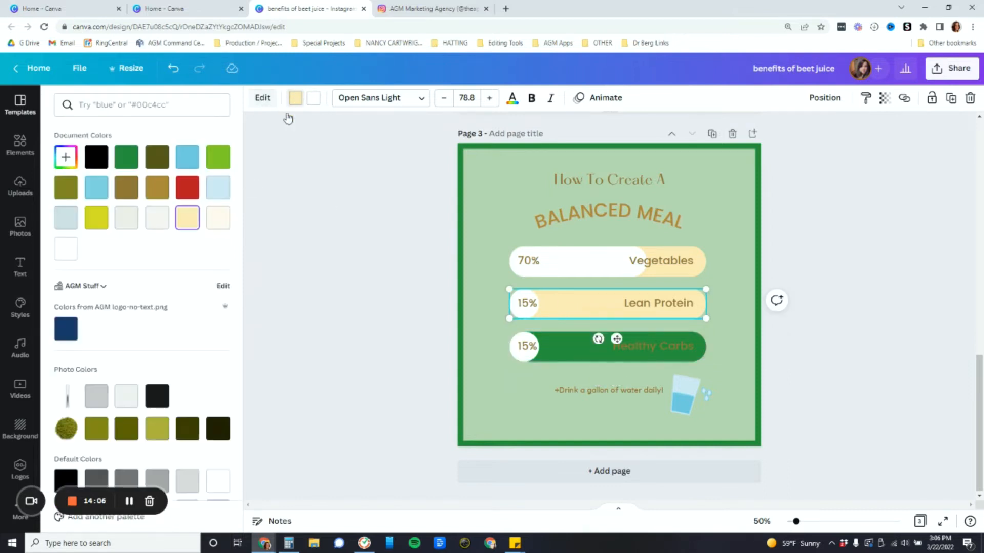
left_click(134, 159)
Step: Recolor the cream part of the Vegetables progress bar with the same dark green
left_click(563, 263)
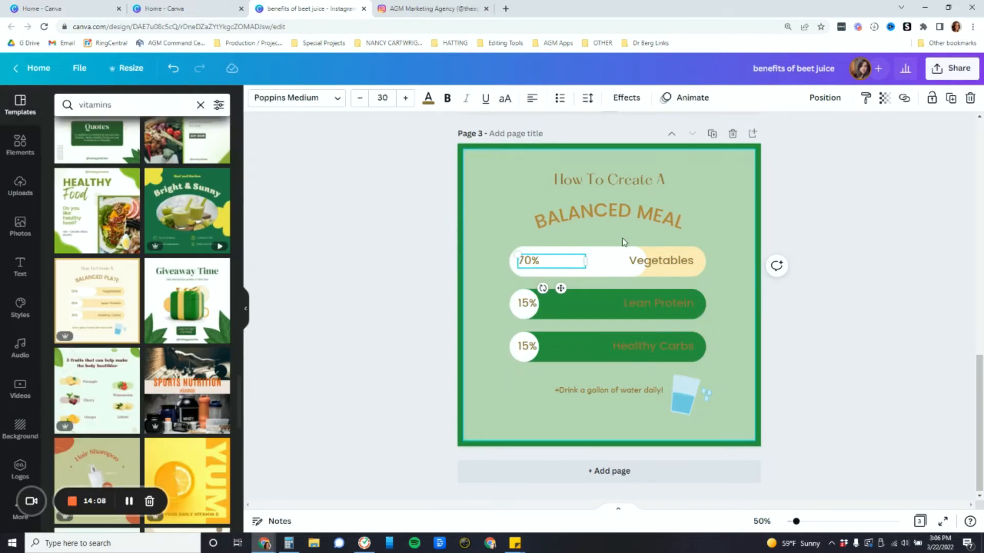
left_click(675, 273)
left_click(296, 97)
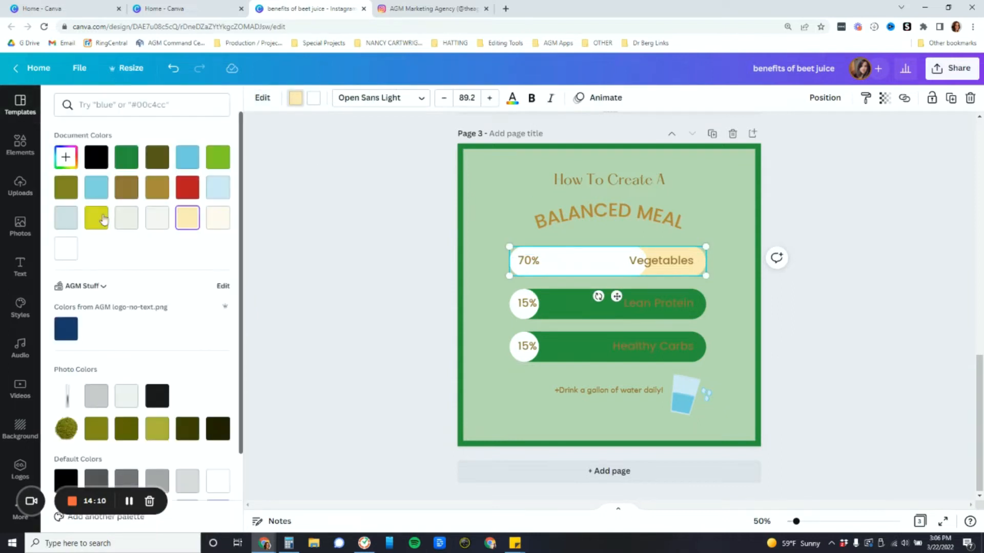
left_click(126, 159)
left_click(524, 303)
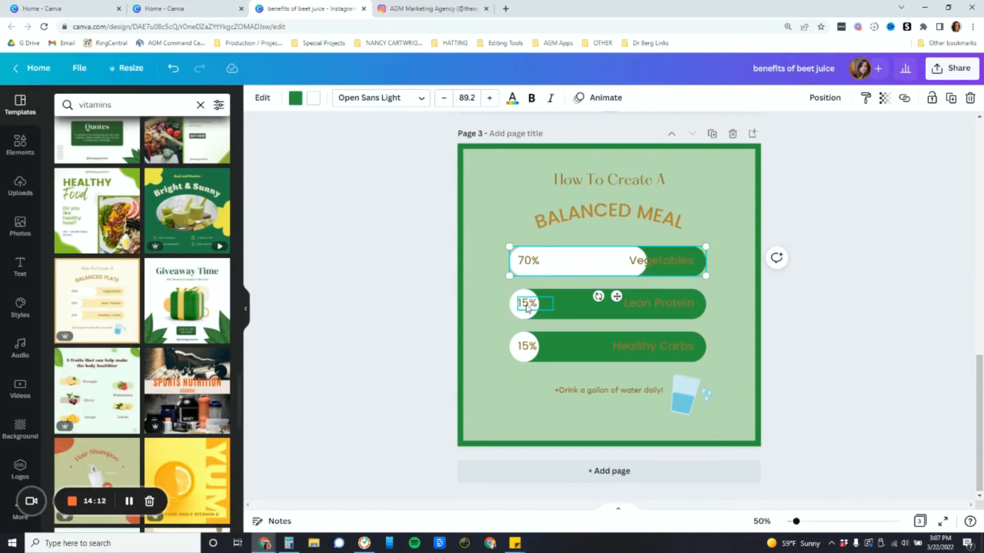
Step: Center the two 15% labels inside the white circles of the Lean Protein and Healthy Carbs bars on page 3
left_click_drag(524, 308, 527, 311)
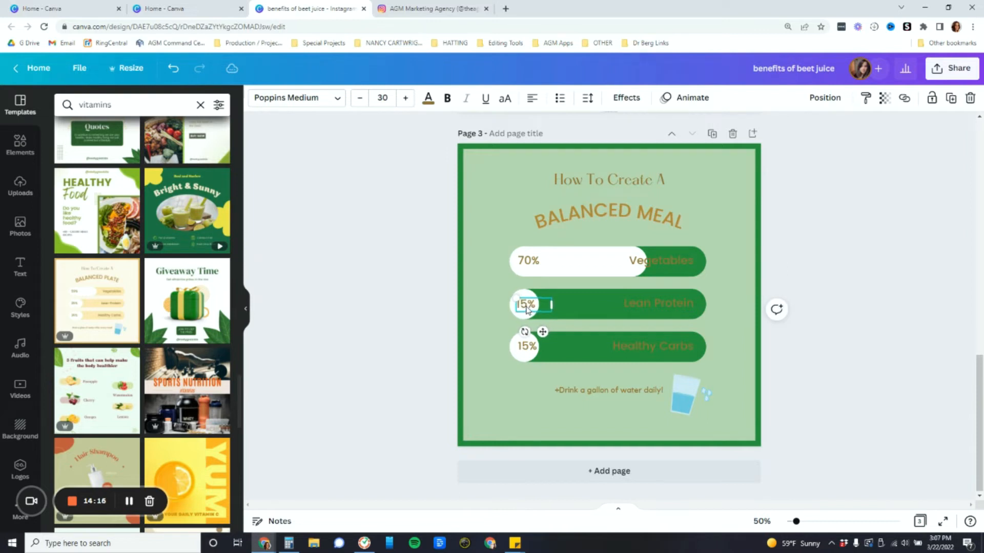
left_click(525, 348)
left_click_drag(525, 353, 525, 355)
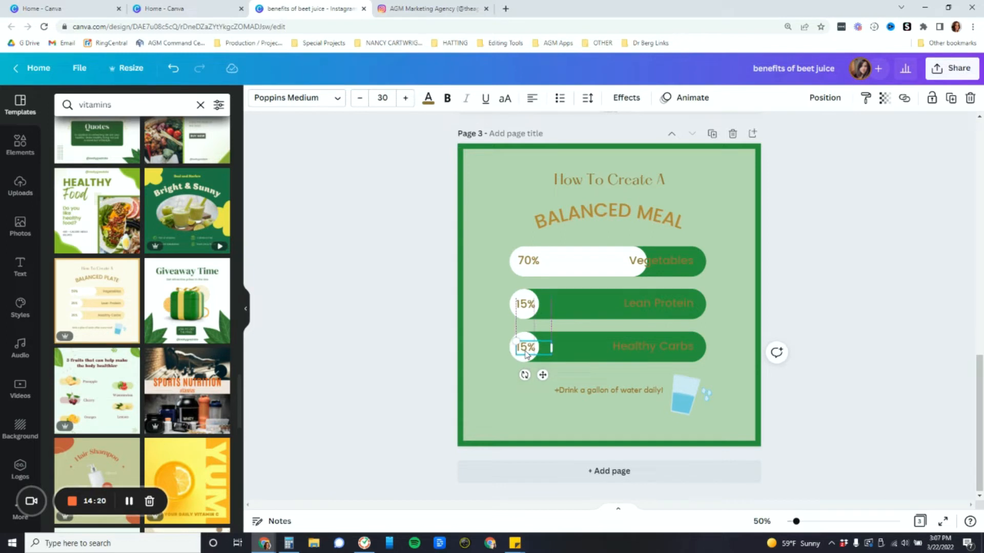
Step: Recolor the Vegetables label black and shift it fully onto the white part of its bar
left_click(643, 261)
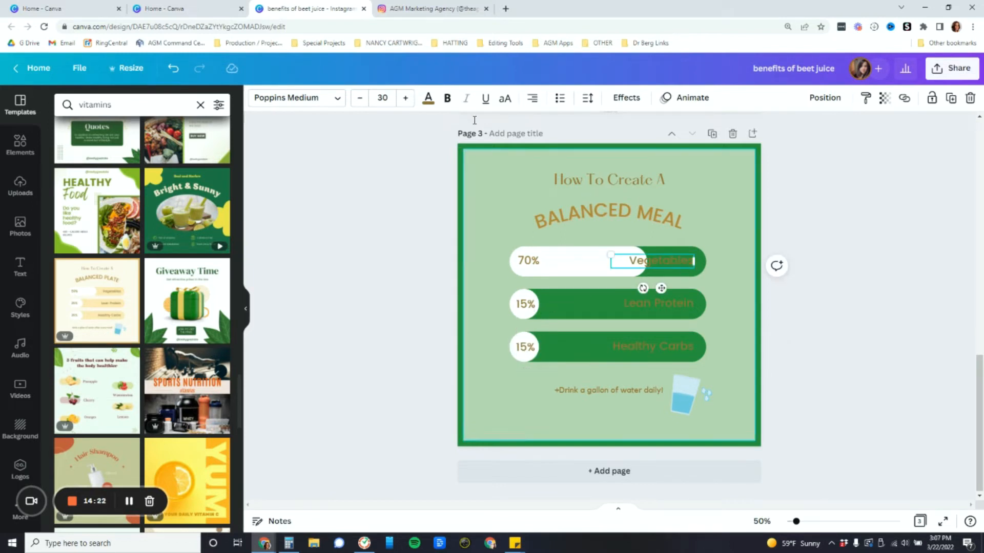
left_click(427, 99)
left_click(96, 157)
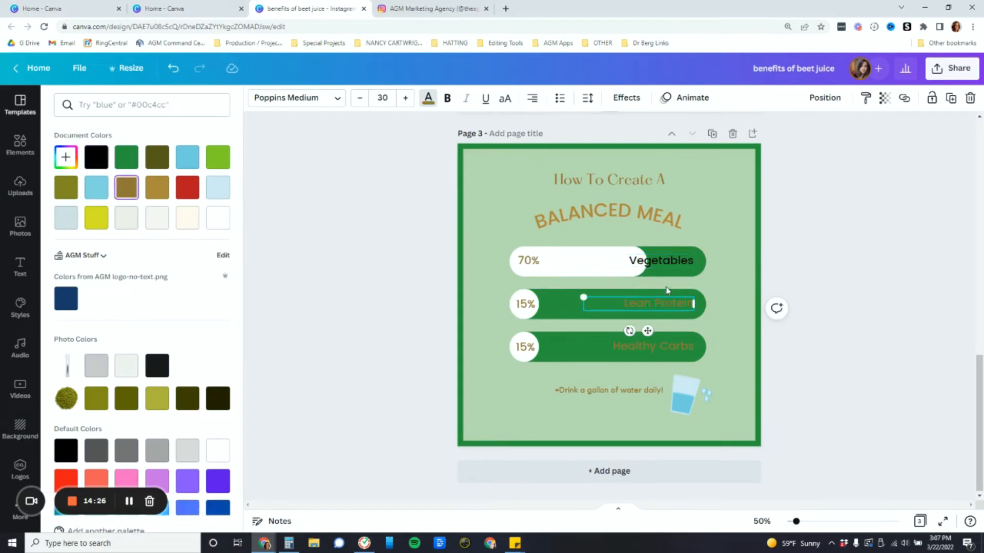
left_click_drag(666, 263, 611, 264)
Step: Recolor the Lean Protein and Healthy Carbs labels white
left_click(660, 302)
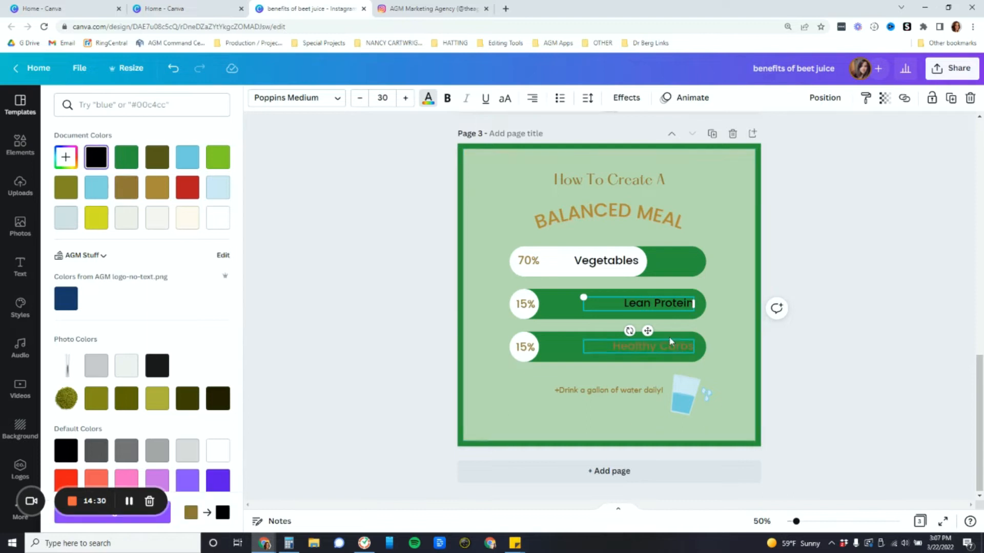
left_click(212, 220)
left_click(678, 348)
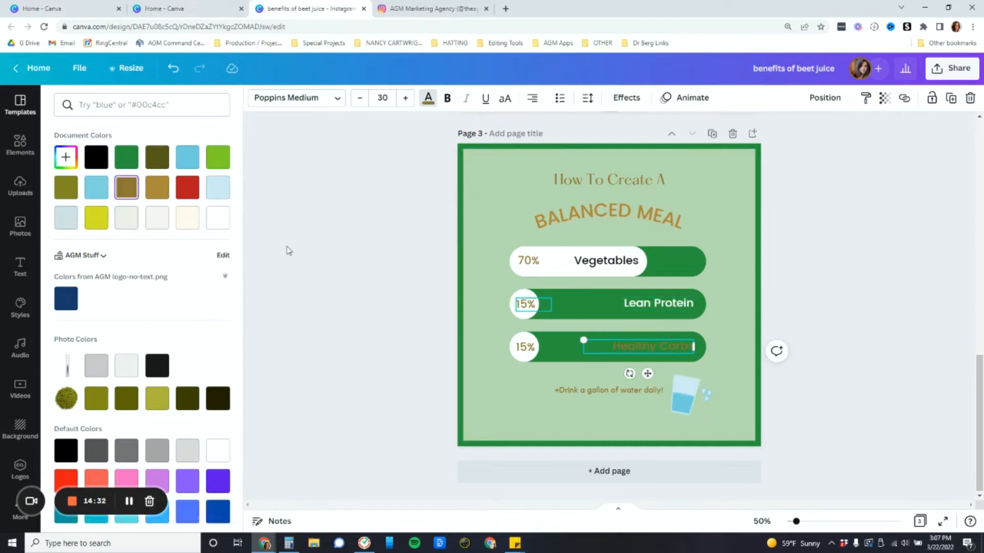
left_click(217, 218)
left_click(858, 351)
left_click(800, 336)
Step: Recolor the water note, the curved "BALANCED MEAL" title and the "How To Create A" line black
left_click(632, 391)
left_click(428, 98)
left_click(96, 157)
left_click(610, 214)
left_click(96, 157)
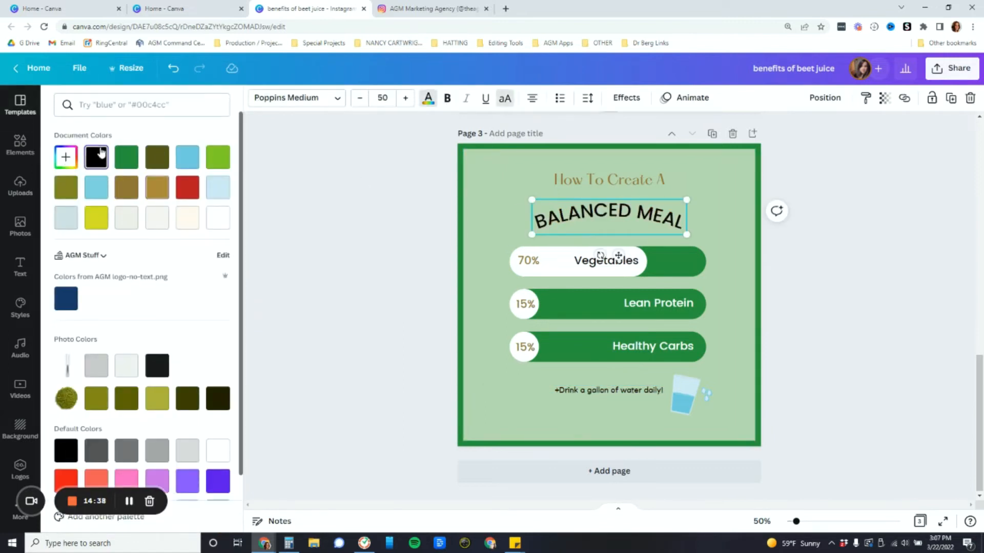
left_click(600, 182)
left_click(96, 157)
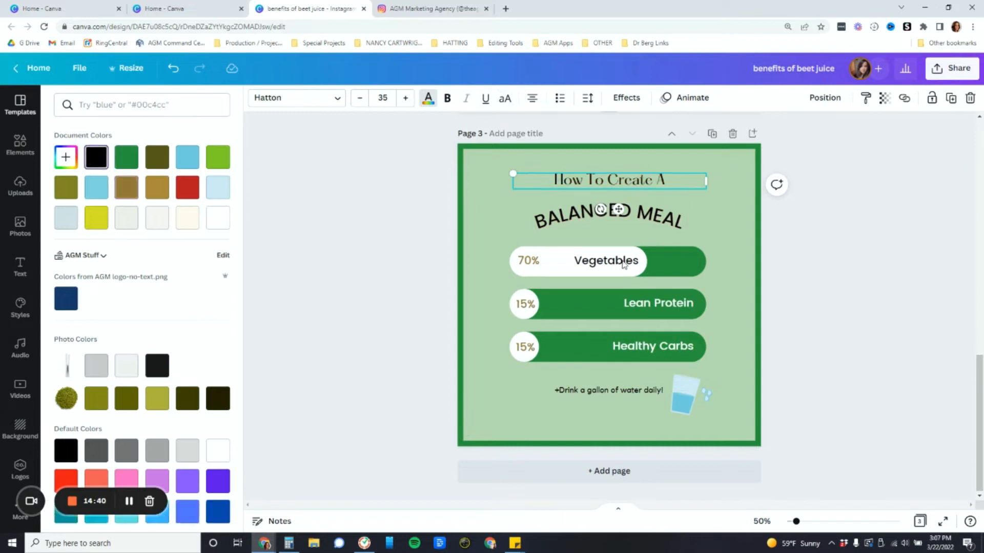
left_click(881, 326)
Step: Copy the leaf graphic from page 2 and place it in the lower right corner of page 3
scroll(865, 364, "up", 4)
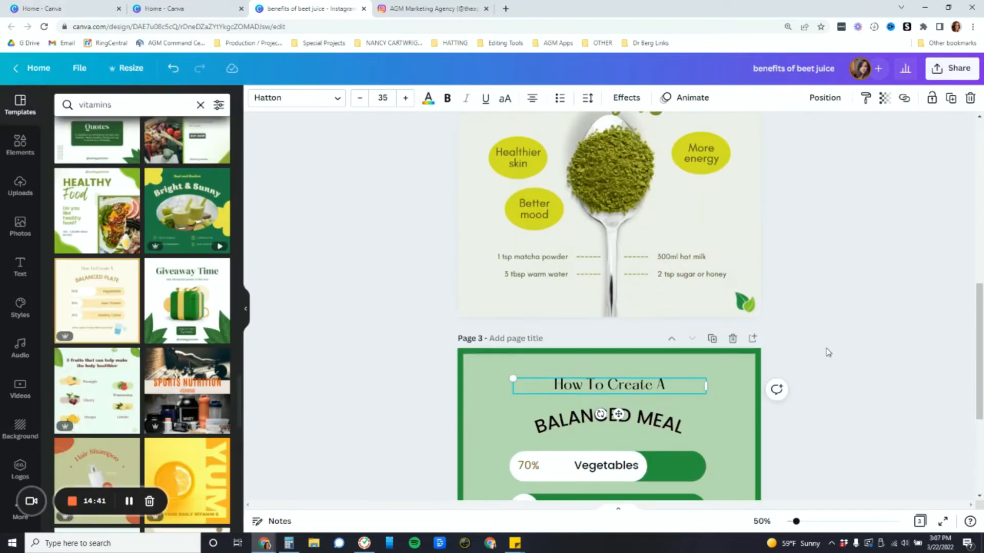
left_click(746, 302)
scroll(889, 377, "down", 4)
left_click(744, 429)
left_click_drag(744, 429, 737, 426)
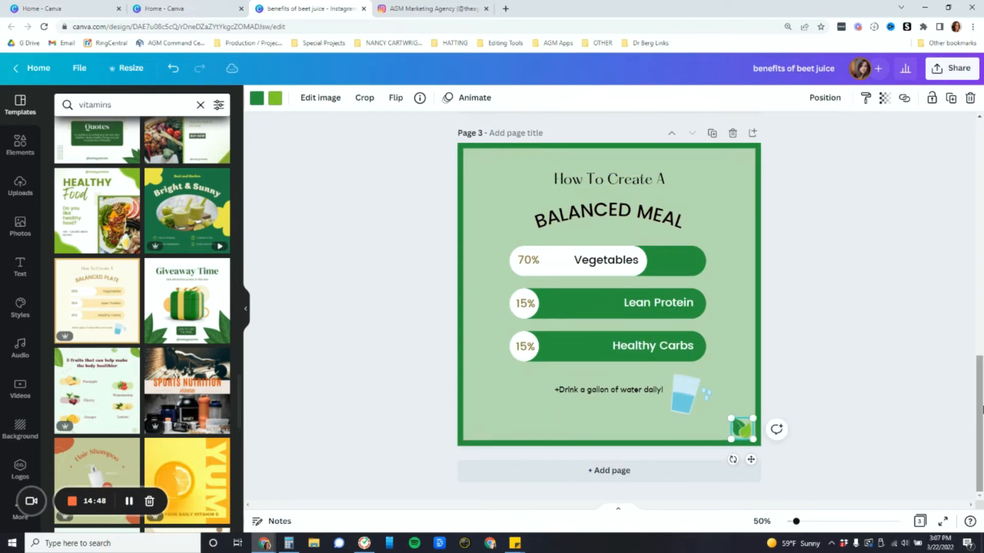
left_click(884, 335)
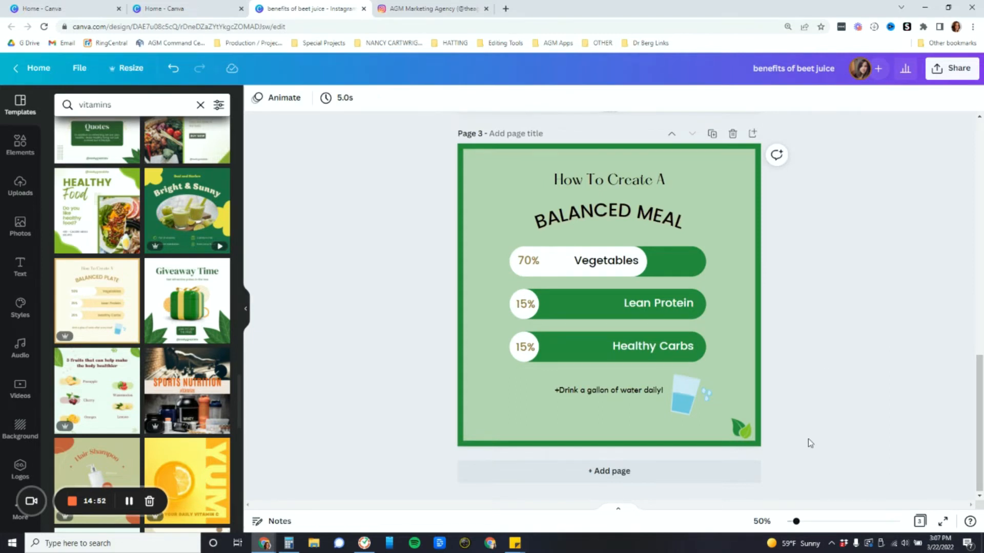
Step: Review the three pages and create a resized copy of the design in Instagram Story format
scroll(808, 440, "up", 10)
scroll(768, 461, "down", 10)
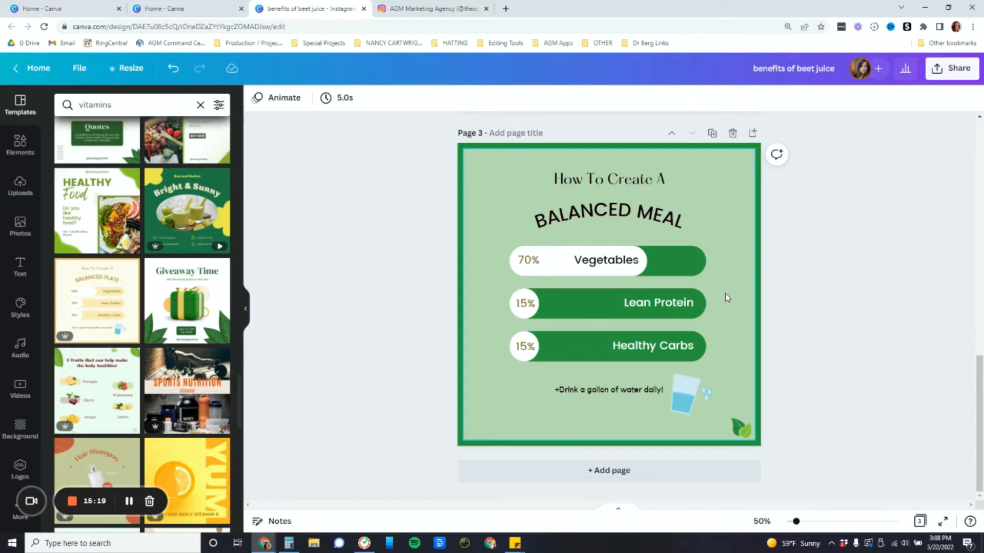
left_click(131, 68)
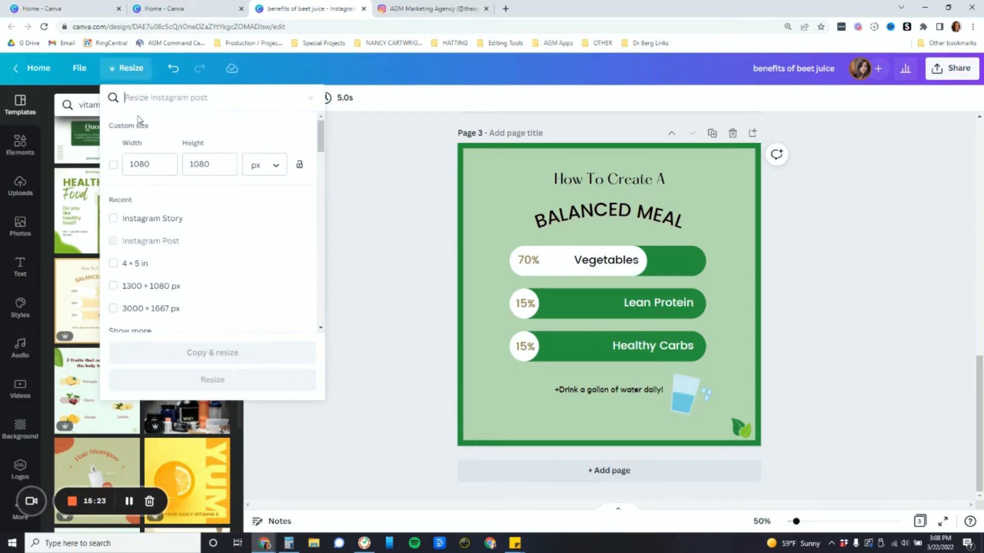
left_click(113, 219)
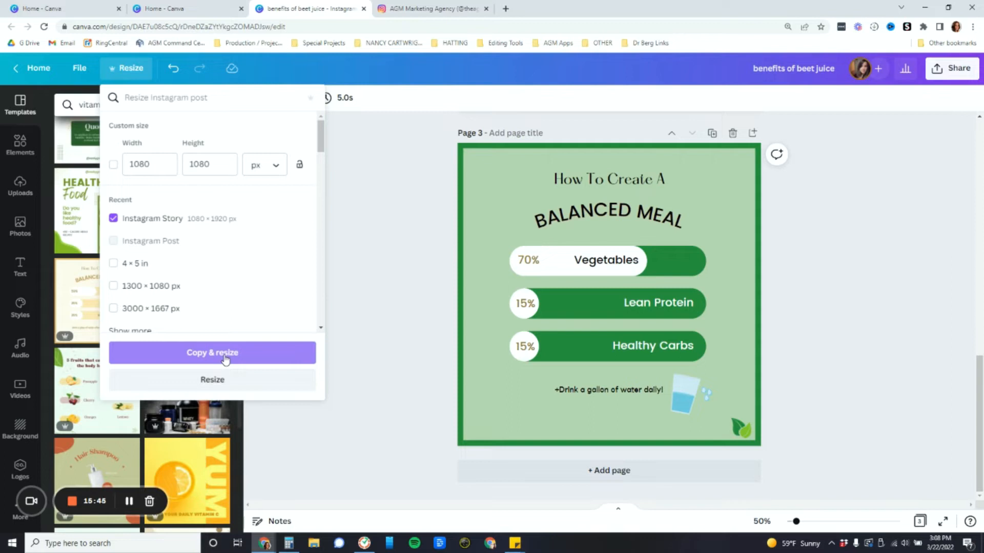
left_click(224, 357)
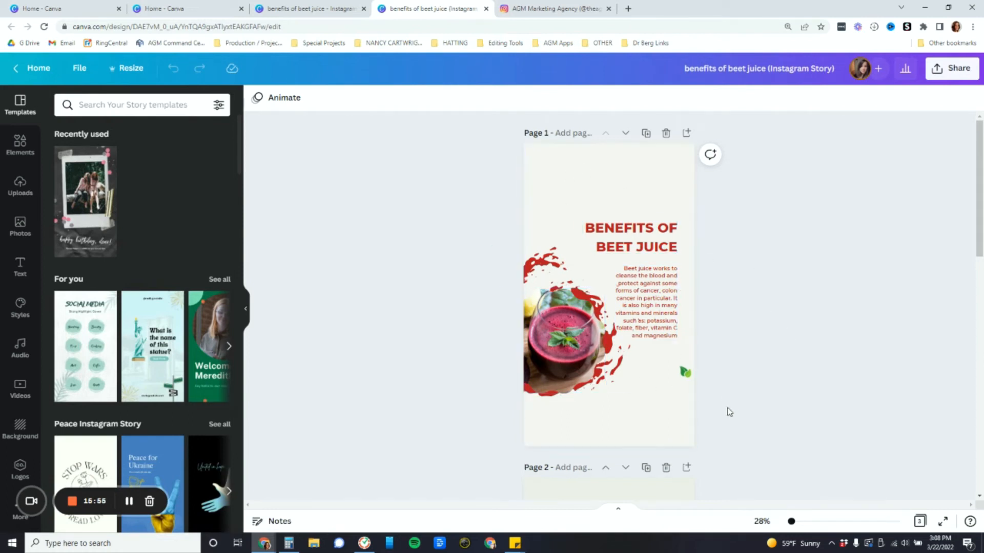
Step: Move the "BENEFITS OF BEET JUICE" heading and its paragraph higher on page 1 of the story
scroll(726, 409, "down", 8)
scroll(727, 414, "up", 8)
left_click_drag(479, 272, 644, 400)
left_click(751, 248)
left_click(661, 240)
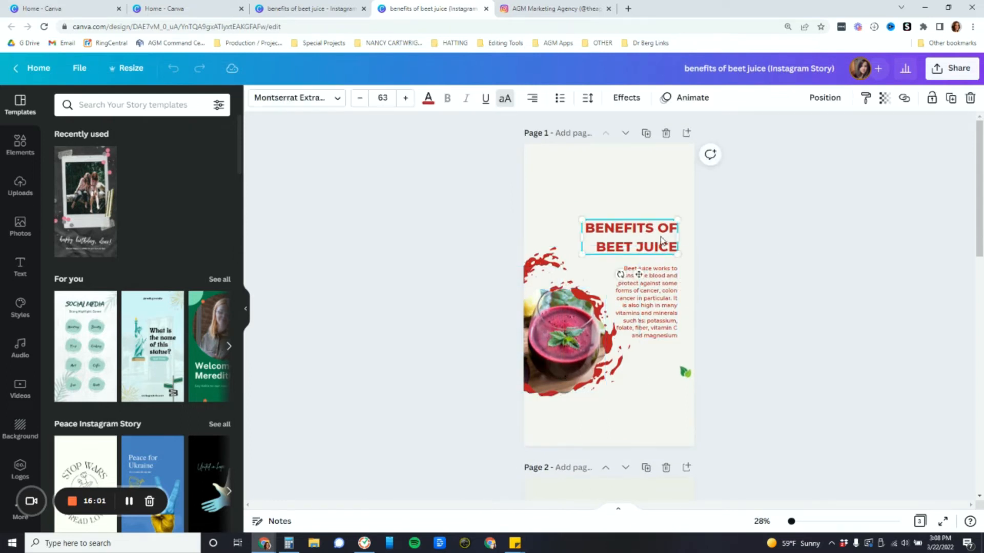
left_click_drag(661, 241, 660, 207)
left_click_drag(633, 337, 632, 299)
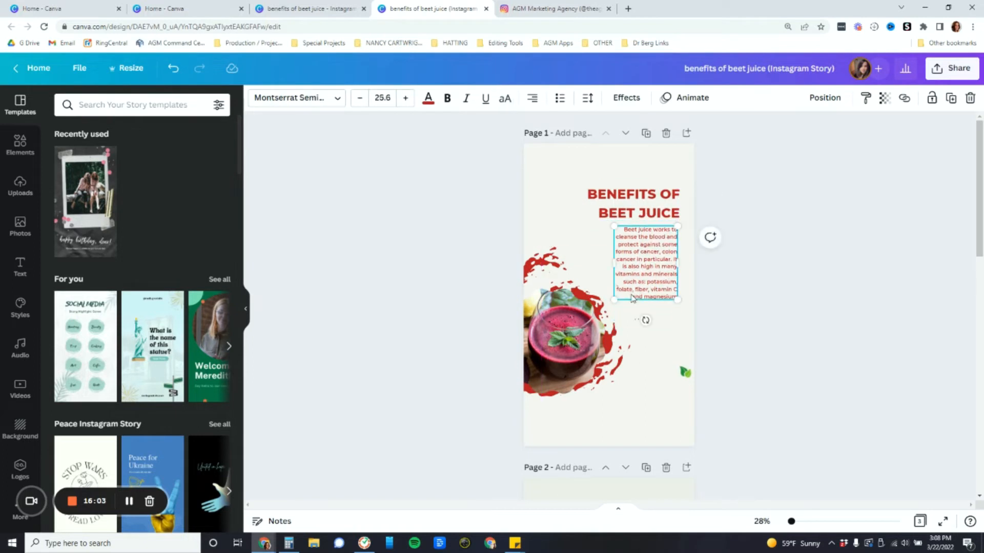
Step: Enlarge the beet juice photo together with its red splash and position them lower on page 1
left_click_drag(446, 262, 641, 397)
left_click_drag(564, 381, 564, 381)
left_click_drag(640, 275, 656, 258)
left_click_drag(569, 335, 572, 332)
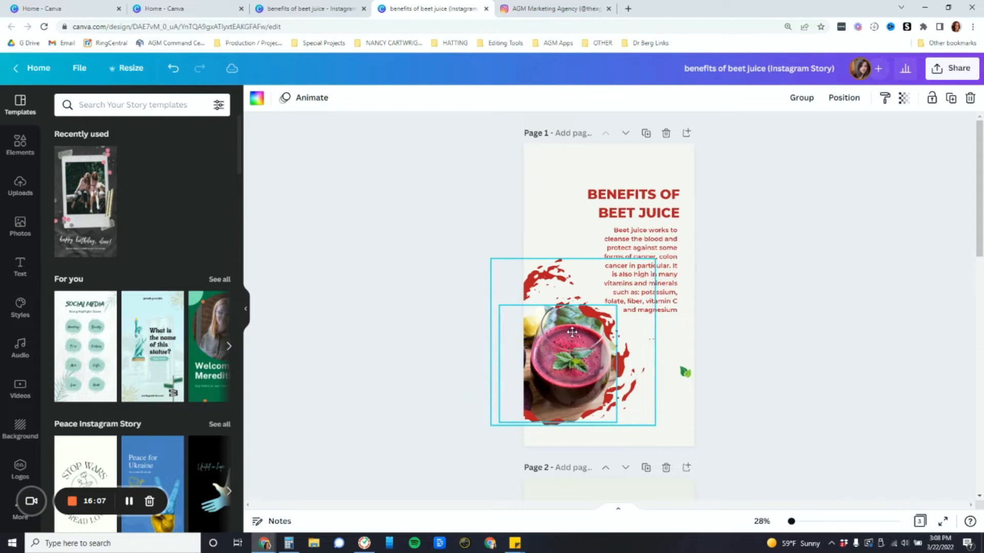
left_click(733, 287)
Step: Center-align the text of the page 1 heading and paragraph
left_click_drag(559, 185, 653, 348)
left_click(831, 277)
left_click_drag(723, 172, 584, 313)
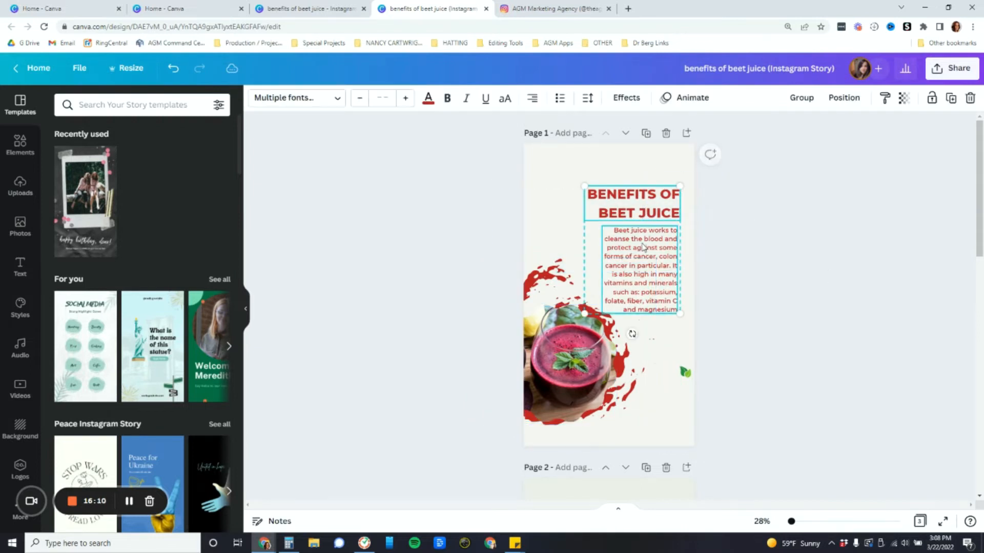
left_click(533, 103)
left_click(532, 102)
left_click(533, 103)
left_click(533, 103)
left_click(532, 103)
left_click(533, 102)
left_click(532, 103)
left_click(533, 103)
left_click(532, 102)
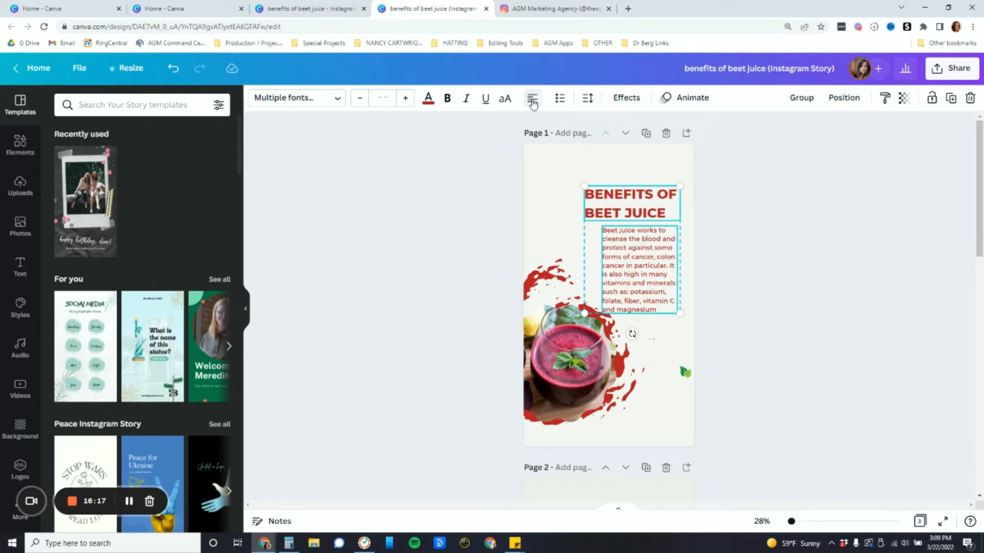
left_click(533, 103)
Step: Widen the beet juice paragraph and center it with the heading near the top of page 1
left_click(758, 255)
left_click(634, 200)
left_click_drag(635, 200, 611, 188)
left_click_drag(624, 244, 702, 258)
left_click_drag(652, 229, 634, 234)
left_click_drag(631, 177, 630, 169)
left_click_drag(630, 227, 630, 223)
Step: Move the leaf graphic to the top center of page 1, above the heading
left_click(505, 338)
left_click_drag(482, 321, 526, 316)
left_click_drag(661, 383, 604, 155)
Step: Center the beet juice photo and its red splash below the paragraph on page 1
left_click(748, 390)
left_click(675, 440)
left_click(608, 369)
left_click_drag(608, 371, 607, 352)
left_click(505, 320)
left_click_drag(505, 321, 629, 368)
left_click(808, 359)
Step: Rotate the red splash so that it curves around the bottom and right side of the beet juice photo
left_click(603, 284)
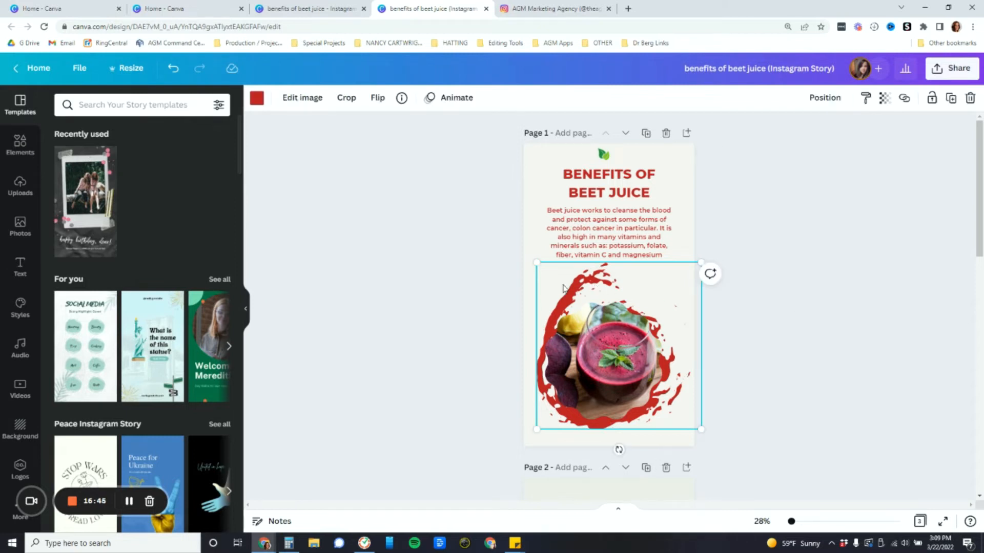
left_click_drag(617, 450, 666, 341)
left_click_drag(472, 312, 702, 434)
left_click(684, 391)
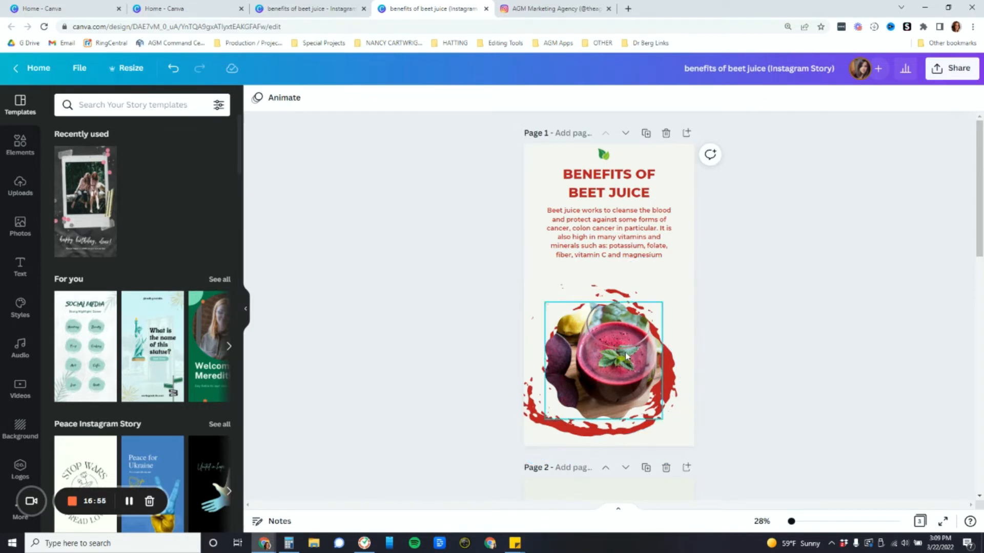
Step: Enlarge the beet juice photo and red splash together so they fill the lower part of page 1
left_click_drag(470, 283, 641, 449)
left_click(502, 315)
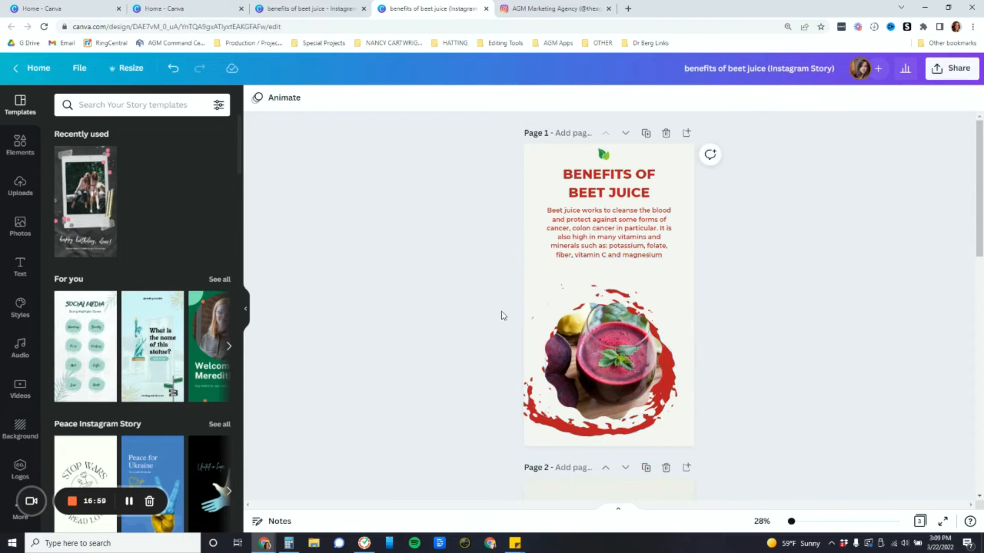
left_click_drag(476, 316, 729, 500)
left_click_drag(640, 374, 610, 361)
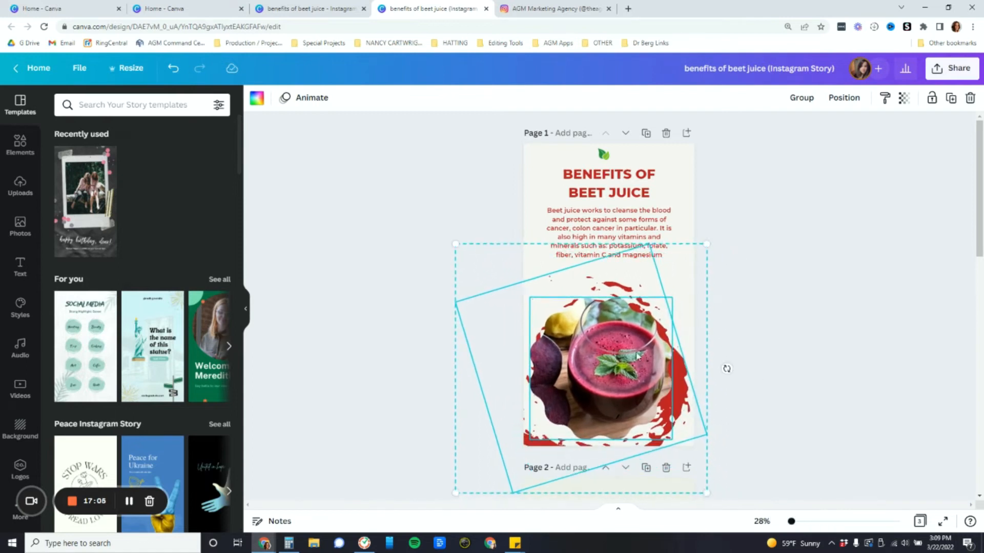
left_click(726, 368)
Step: Move the heading and paragraph on page 1 slightly lower, closer to the photo
left_click_drag(481, 142, 686, 257)
left_click_drag(637, 221, 639, 223)
left_click(674, 198)
left_click_drag(521, 144, 669, 247)
left_click(873, 314)
left_click_drag(507, 147, 650, 230)
left_click(683, 226)
Step: Enlarge the matcha title, spoon and benefit bubbles on page 2 to the page width and move them up
scroll(746, 297, "down", 6)
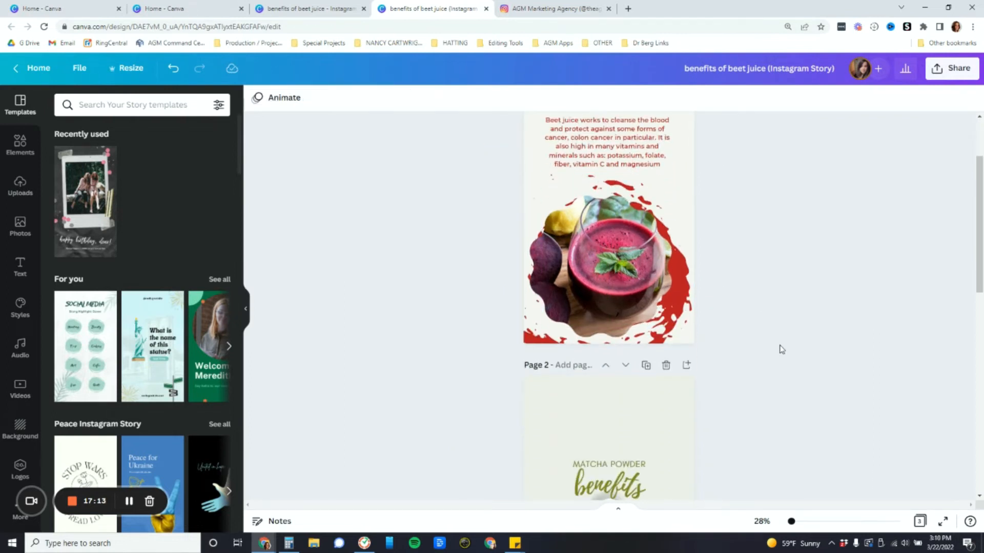
left_click_drag(472, 182, 705, 256)
left_click_drag(668, 204, 694, 174)
left_click_drag(534, 174, 517, 145)
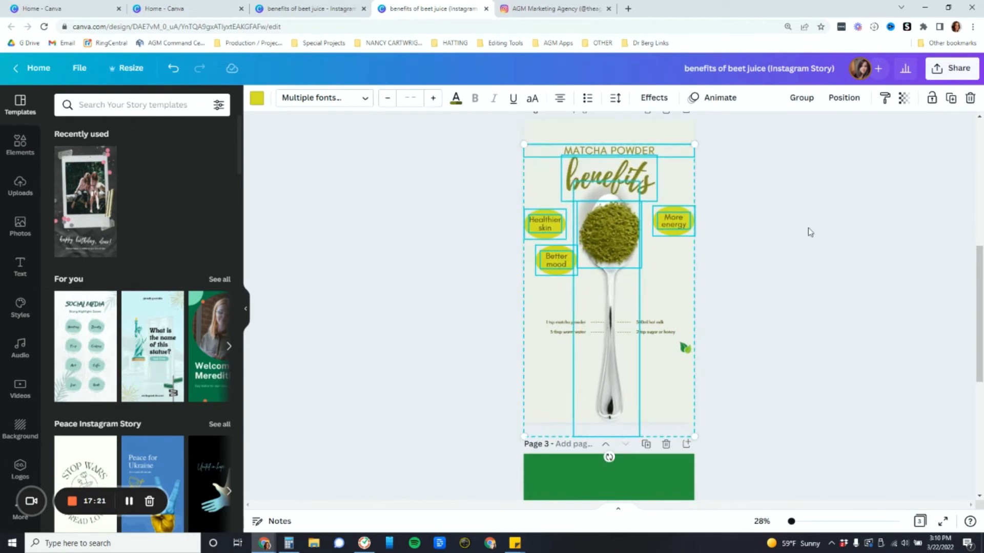
left_click_drag(626, 231, 625, 224)
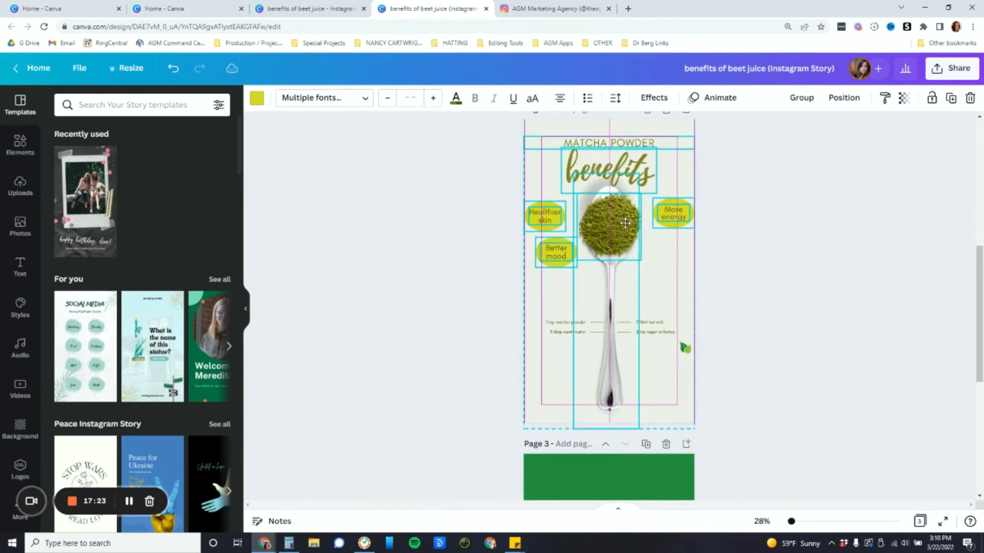
left_click(826, 256)
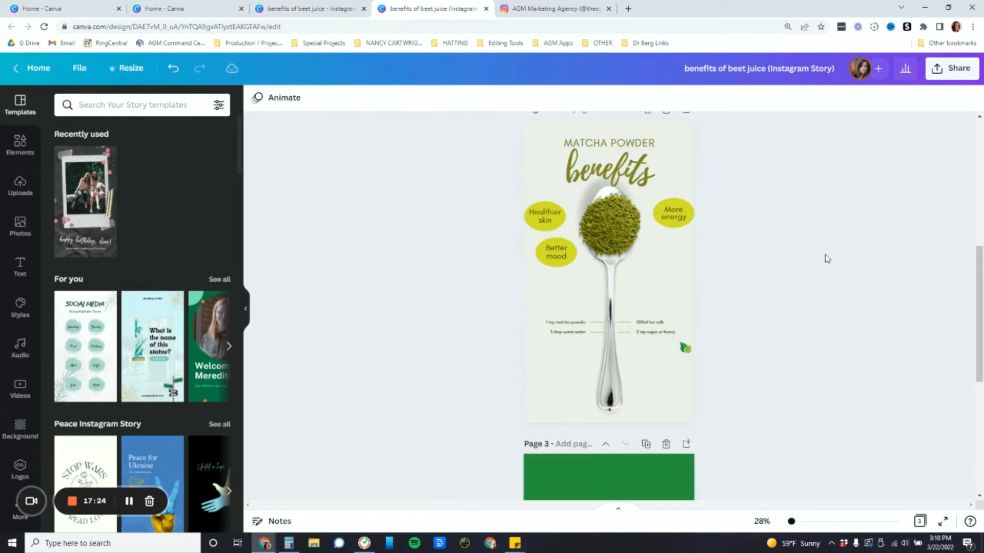
Step: Shift the "Healthier skin" and "Better mood" bubbles on page 2 inward, away from the page's left edge
left_click(545, 225)
key("Right")
key("Right")
key("Right")
key("Right")
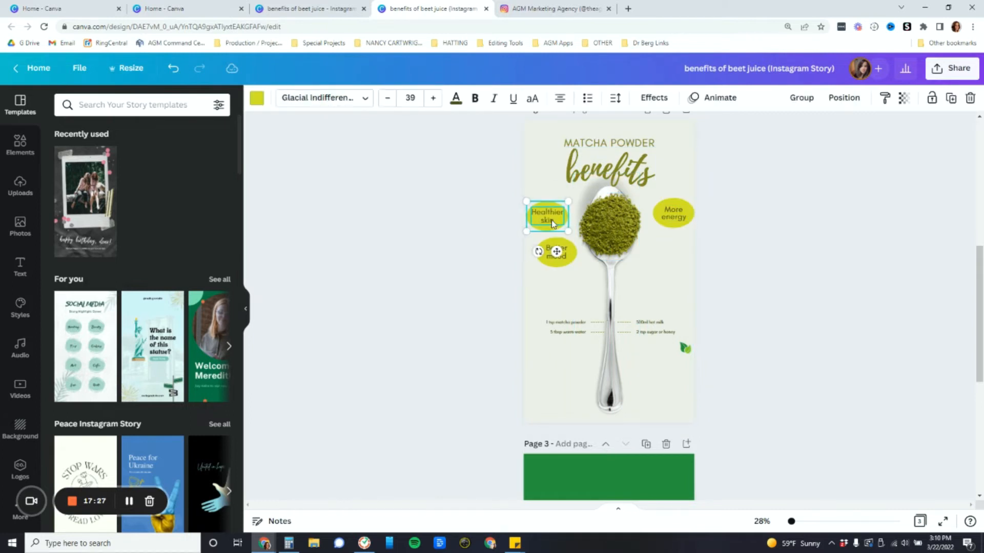
left_click(403, 263)
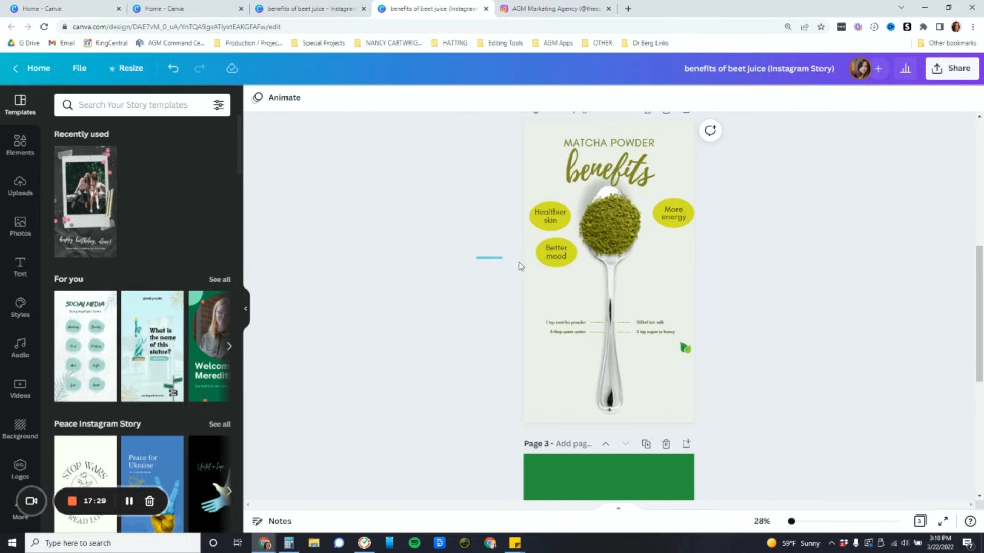
left_click(558, 248)
left_click_drag(557, 248, 564, 250)
left_click(833, 200)
Step: Move the "More energy" bubble on page 2 slightly up and inward from the page's right edge
left_click_drag(725, 175, 654, 237)
left_click_drag(681, 207, 681, 204)
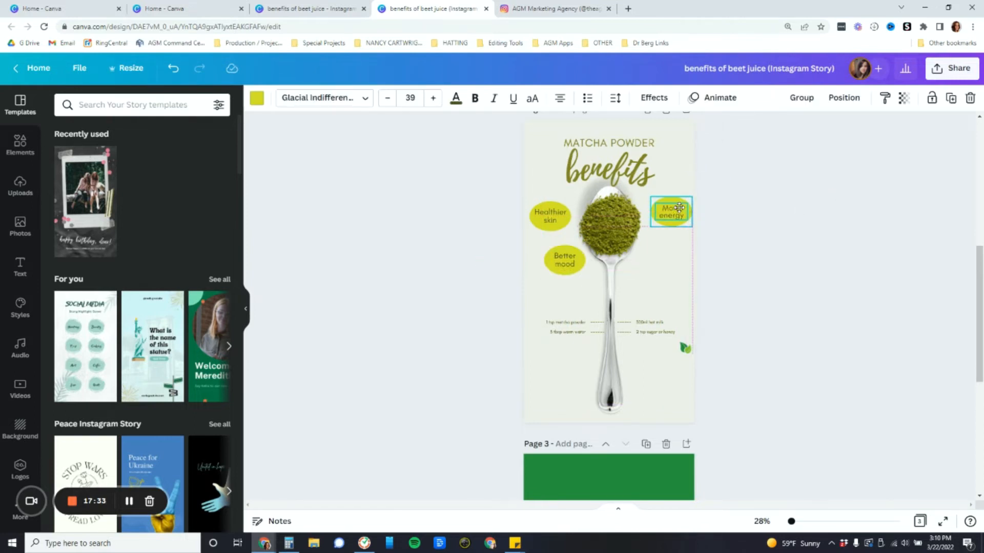
key("Left")
key("Left")
key("Left")
key("Left")
key("Left")
key("Left")
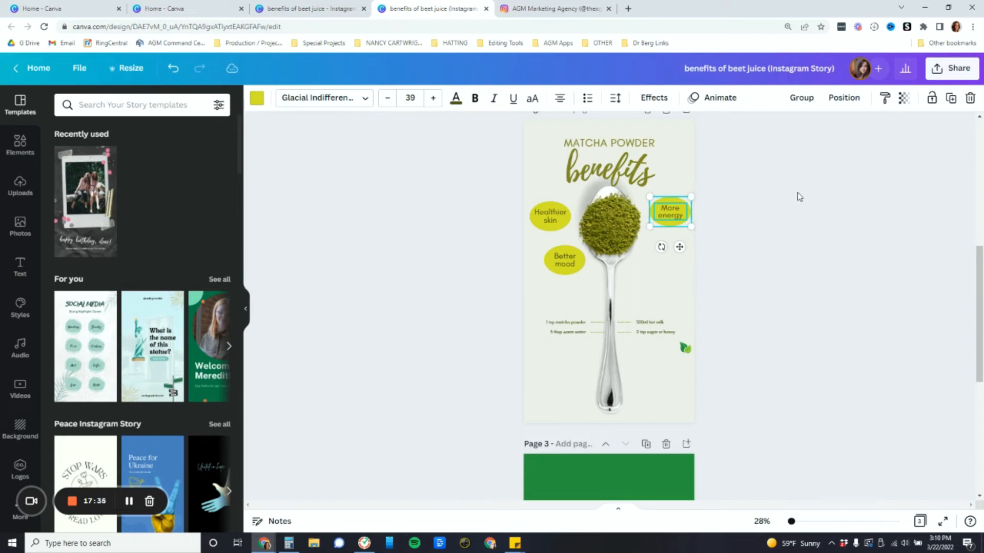
left_click_drag(532, 311, 602, 345)
left_click(485, 301)
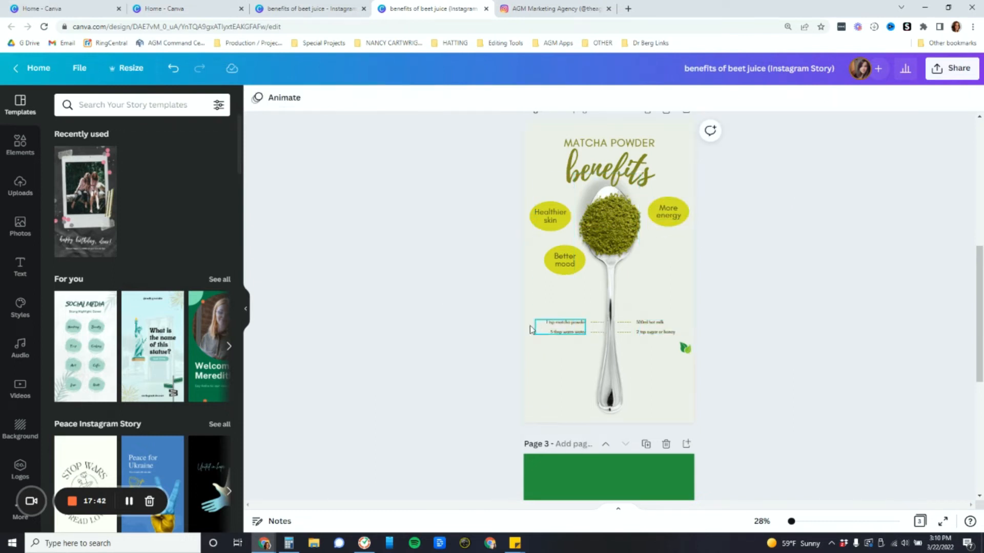
left_click_drag(543, 313, 576, 348)
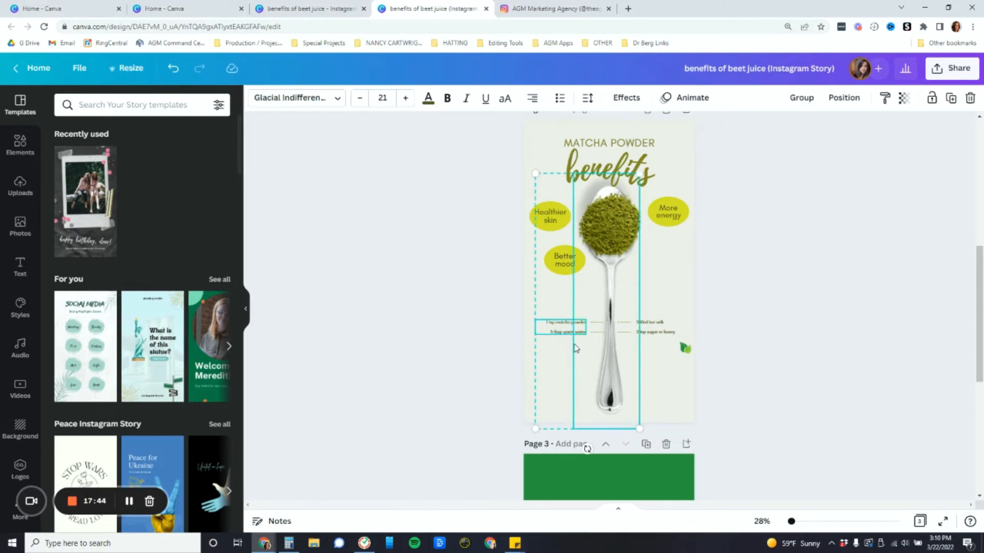
key("Delete")
key("ctrl+z")
Step: Delete the ingredient texts and their connector lines on both sides of the spoon handle on page 2
left_click(564, 332)
key("Delete")
left_click(650, 328)
key("Delete")
left_click(628, 323)
left_click_drag(632, 321, 593, 333)
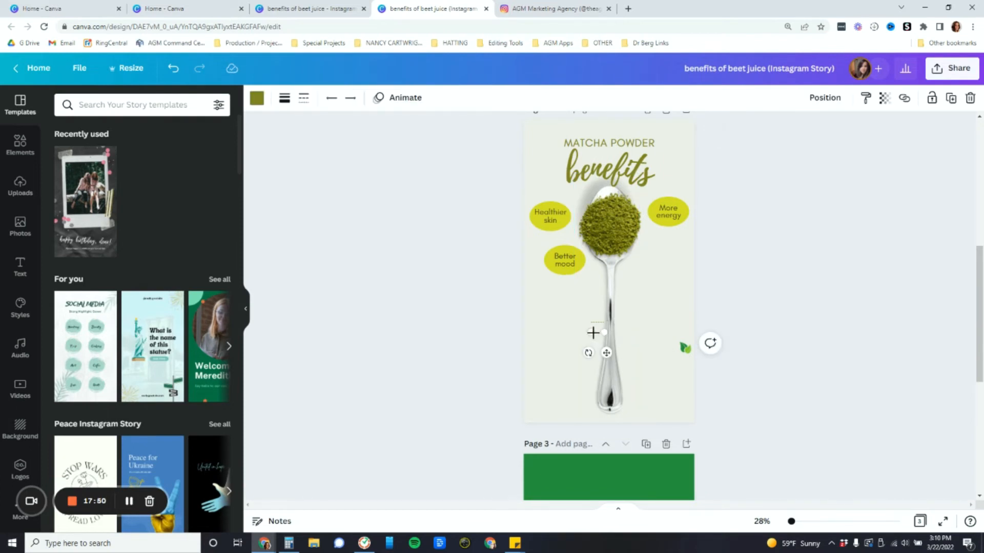
left_click(593, 335)
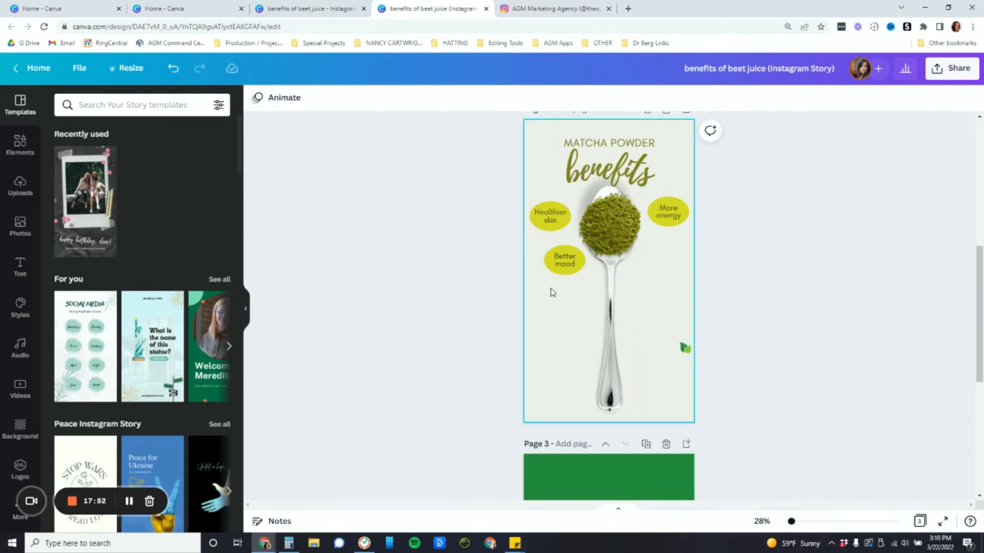
left_click(623, 418)
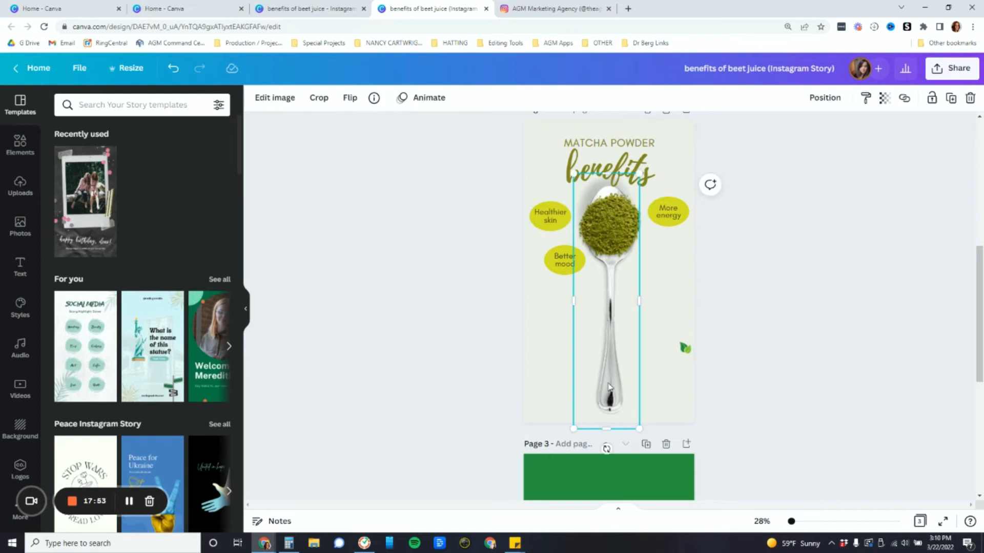
left_click(617, 233)
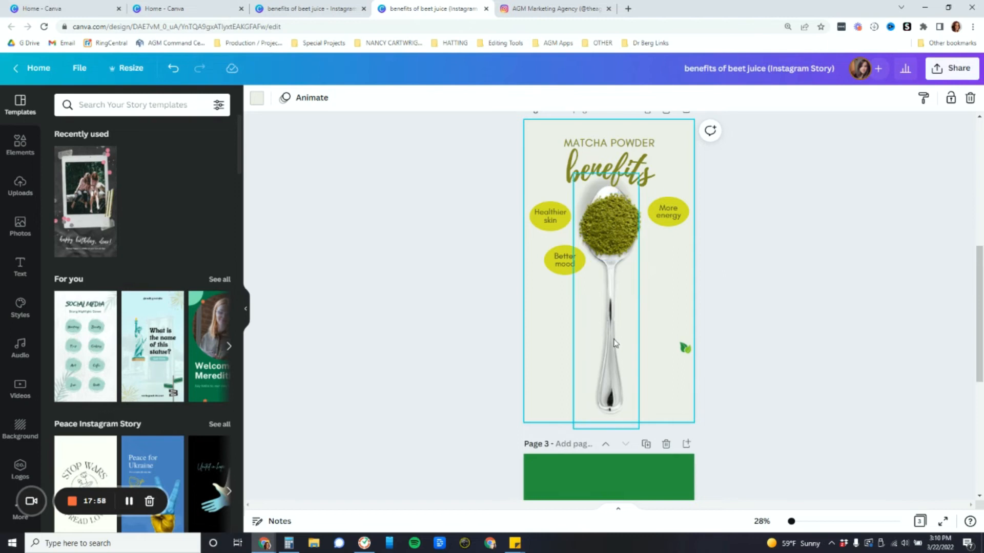
left_click(614, 357)
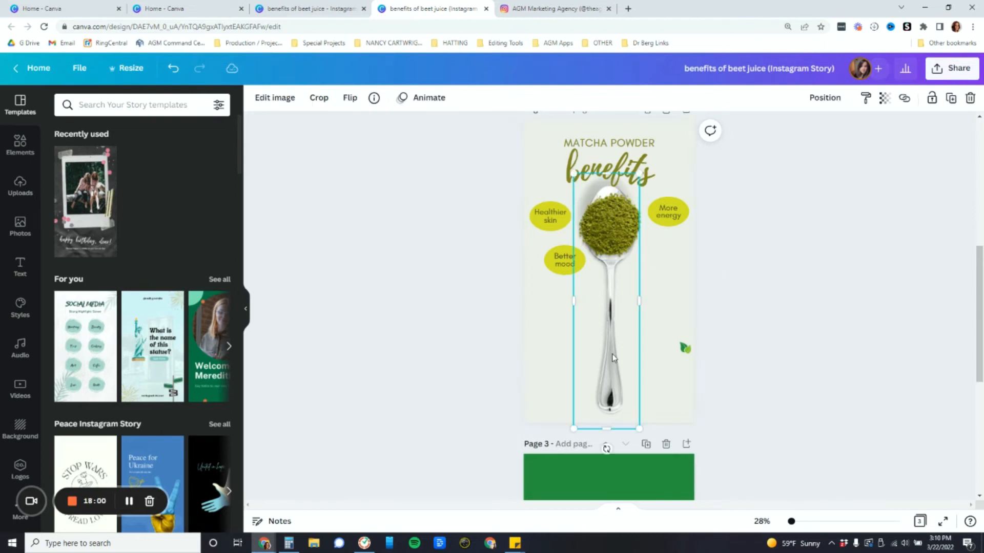
left_click_drag(639, 428, 687, 473)
key("ctrl+z")
left_click(743, 330)
Step: Enlarge the spoon and matcha powder on page 2 together and centre them, letting the handle run off the page's lower edge
left_click(606, 221)
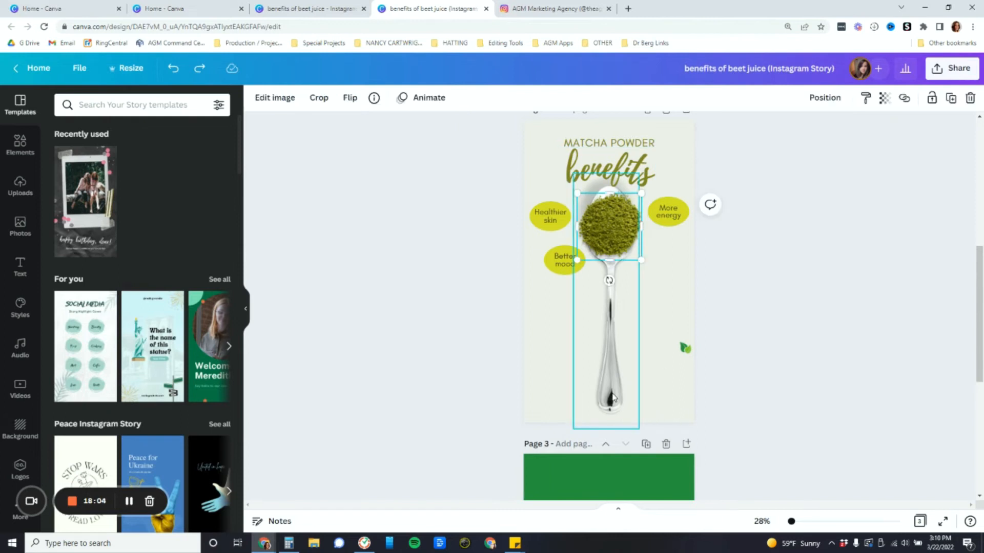
left_click_drag(715, 254, 619, 246)
left_click_drag(641, 429, 840, 531)
left_click_drag(636, 283, 615, 279)
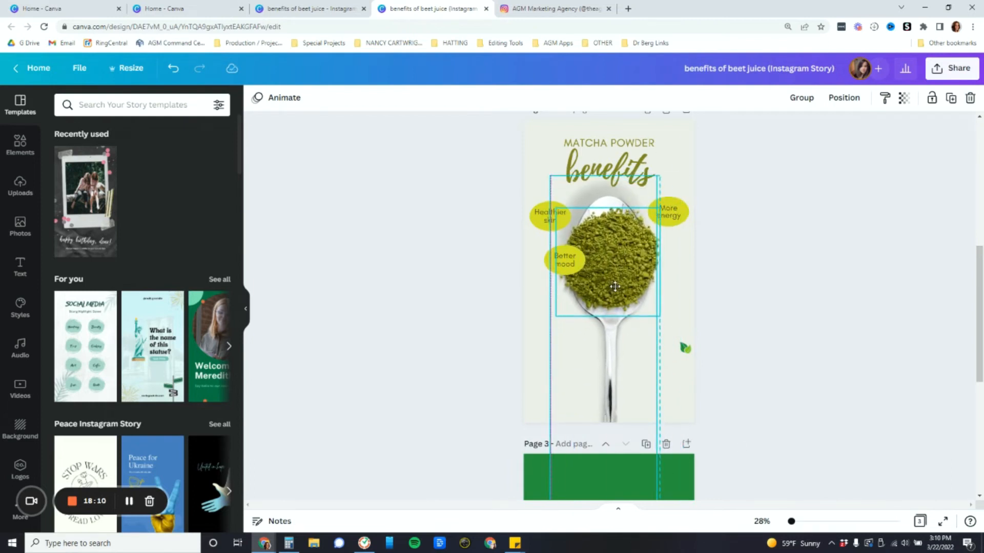
Step: Shift the "Better mood" bubble outward and lower the "More energy" bubble so both sit at the edges of the matcha powder
left_click(705, 258)
left_click_drag(532, 252, 550, 263)
left_click(544, 268)
left_click(707, 217)
left_click_drag(677, 220, 669, 276)
Step: Move the leaf logo on page 2 to the top centre and shift the title, spoon and bubbles slightly down beneath it
left_click_drag(686, 349, 609, 129)
left_click(789, 201)
left_click_drag(504, 136, 713, 362)
left_click_drag(611, 252, 610, 268)
left_click(743, 258)
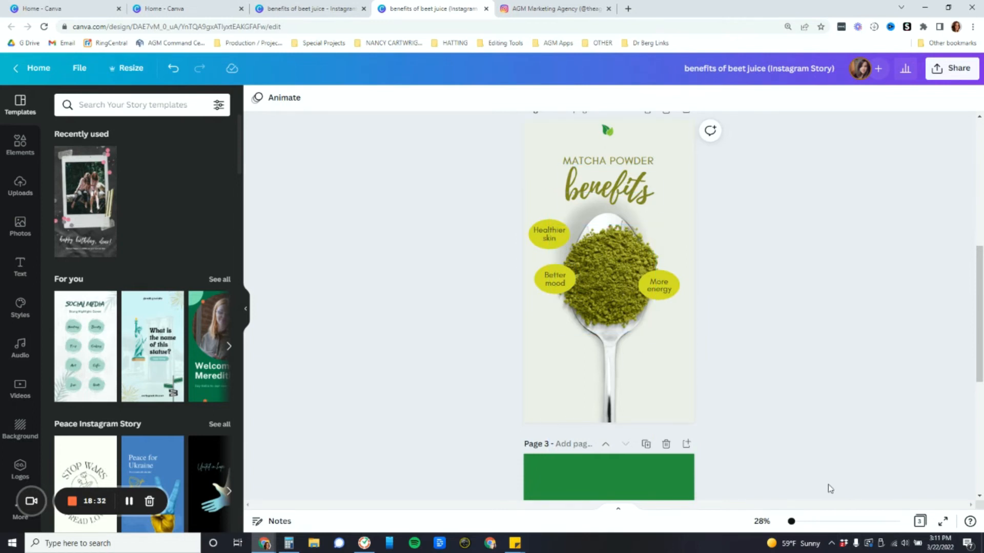
Step: Stretch the pale green panel on page 3 upward and downward to nearly the full page height, leaving a narrow green border
scroll(770, 402, "down", 5)
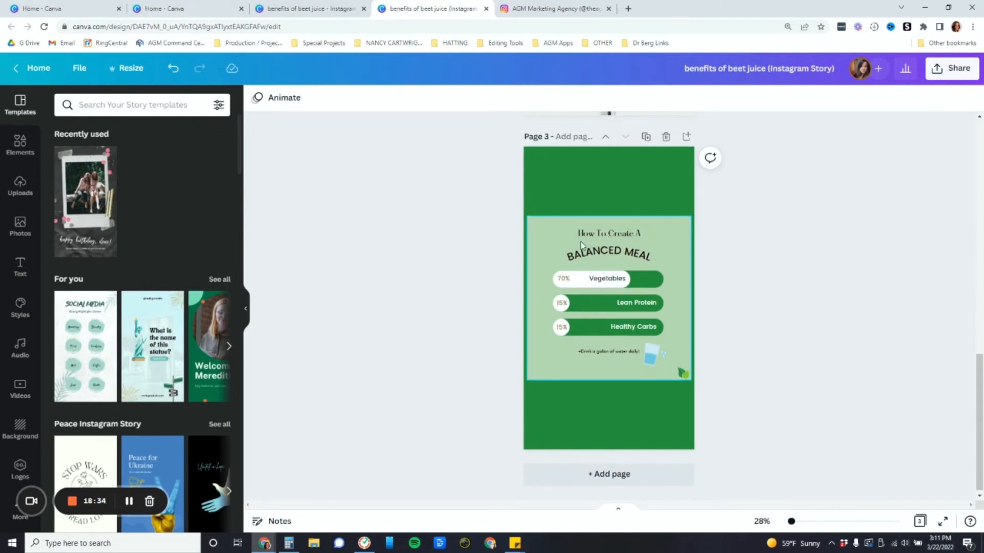
left_click(563, 238)
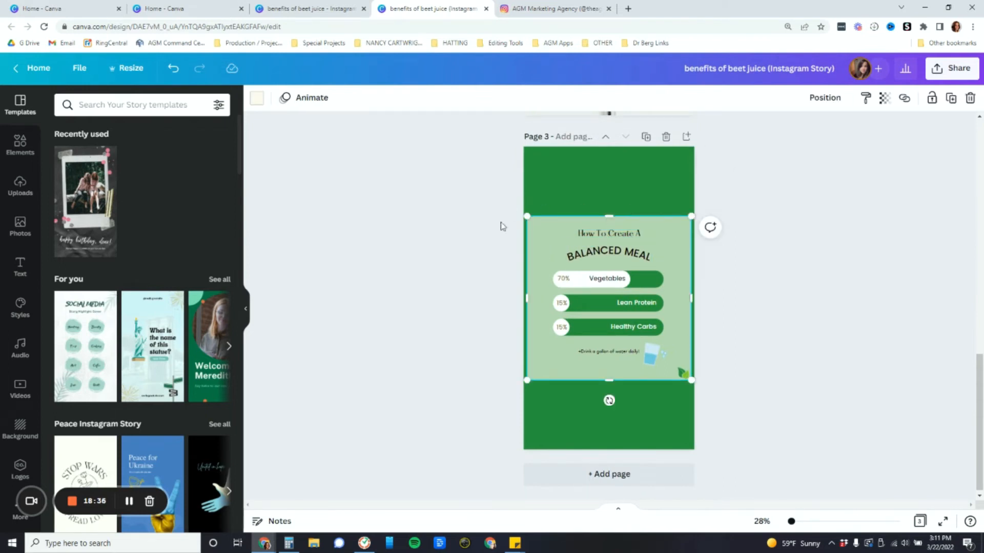
left_click_drag(607, 217, 607, 152)
left_click_drag(609, 381, 608, 446)
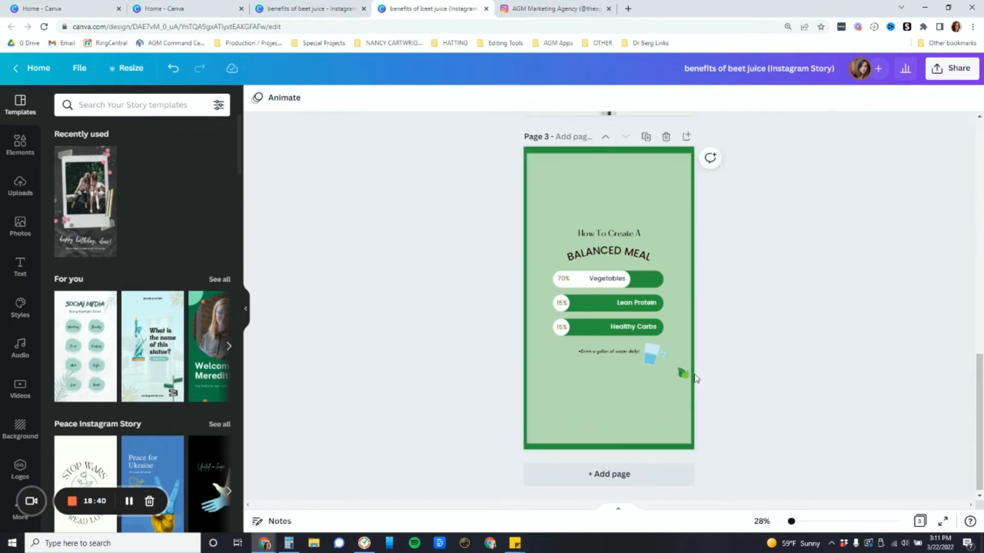
Step: Enlarge the leaf logo on page 3 and place it at the top centre of the pale green panel
left_click_drag(683, 374, 643, 239)
left_click_drag(663, 304, 608, 168)
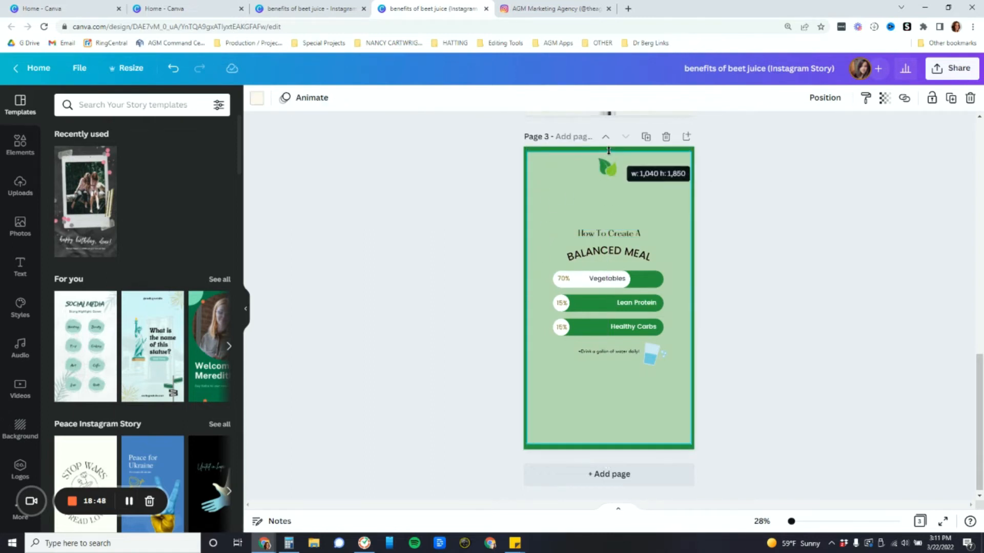
left_click(811, 276)
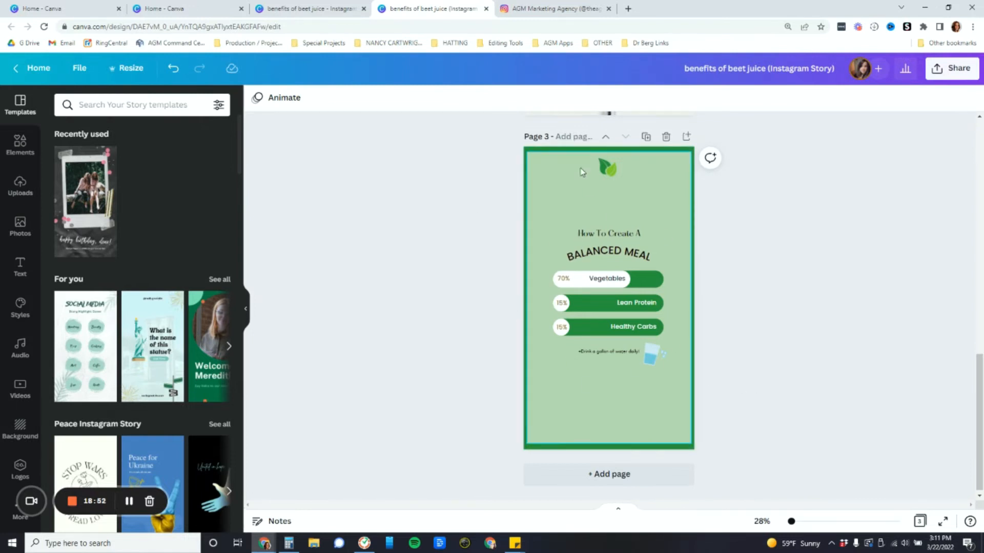
Step: Lock the pale green background panel on page 3
left_click_drag(469, 134, 734, 349)
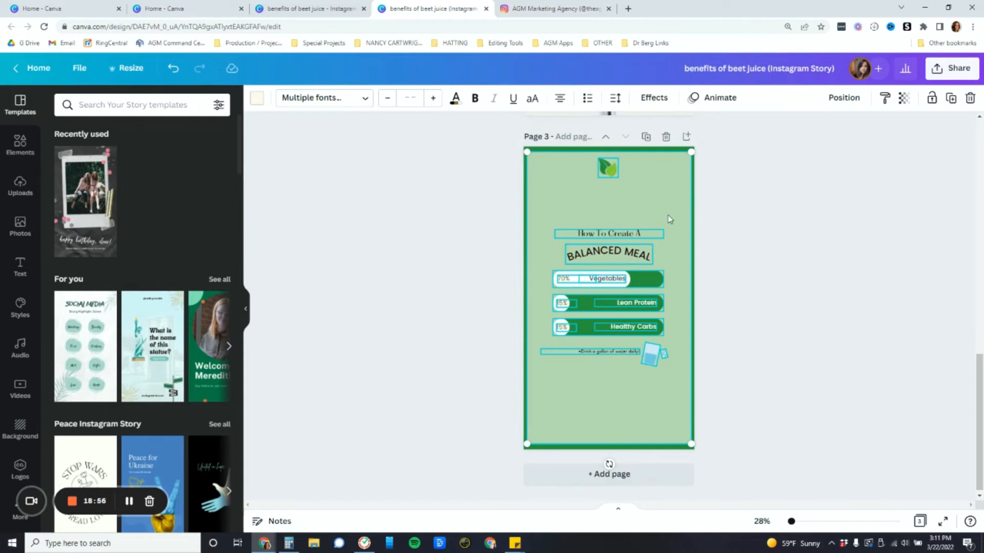
left_click(705, 179)
left_click(669, 193)
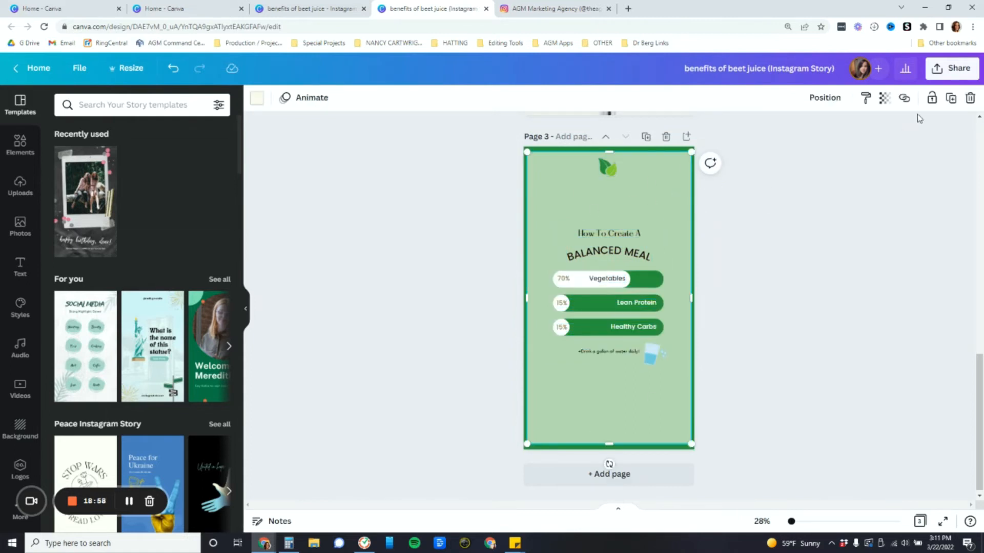
left_click(932, 102)
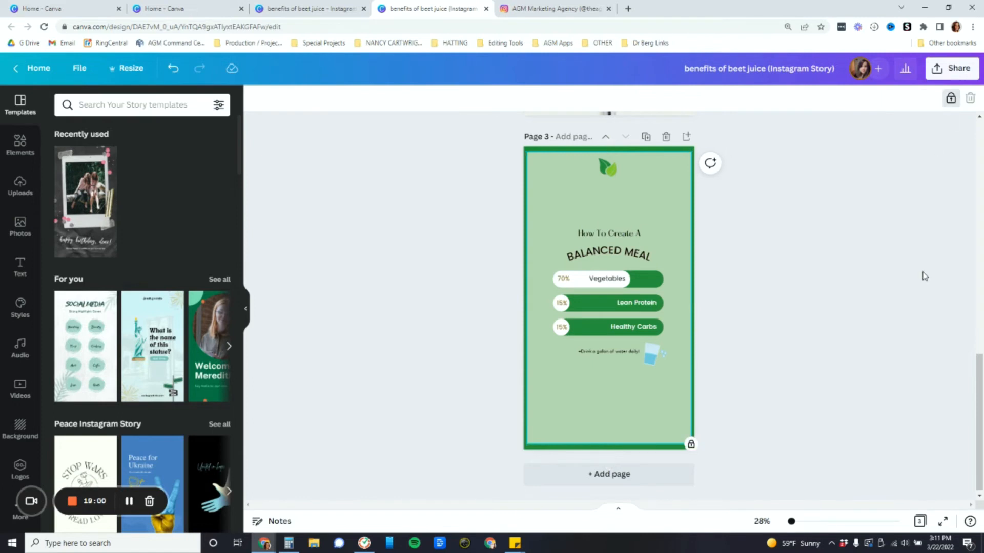
Step: Enlarge the headings, percentage bars and water note on page 3 together and move them up under the leaf logo
left_click_drag(480, 201, 810, 445)
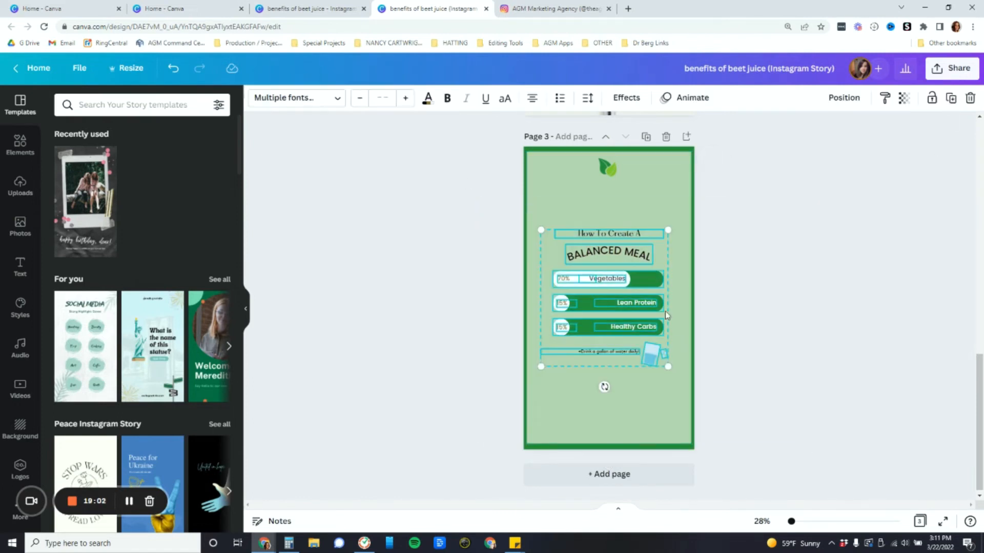
left_click_drag(667, 229, 687, 194)
left_click_drag(541, 202, 531, 190)
left_click_drag(645, 271, 635, 269)
left_click(808, 365)
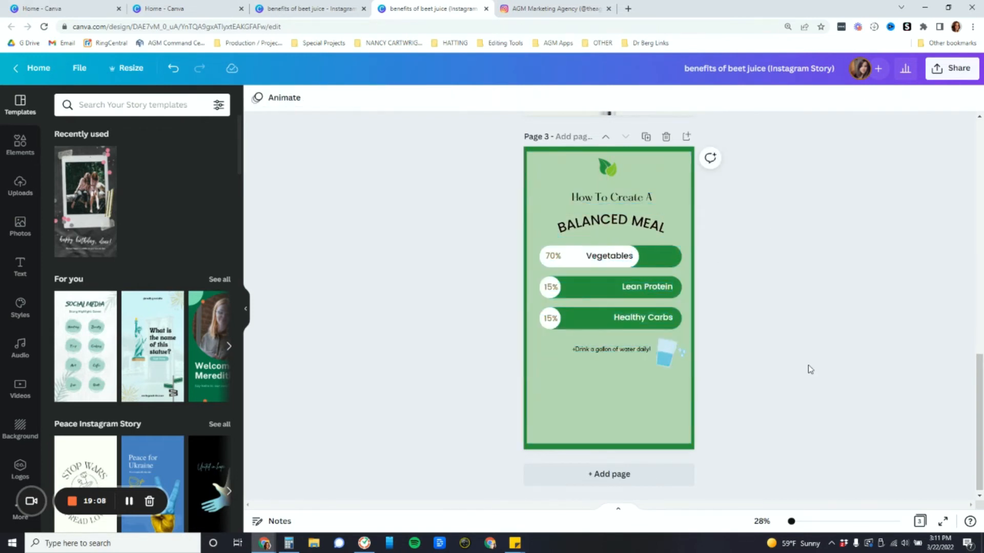
Step: Move the water glass on page 3 to the centre below the "+Drink a gallon of water daily!" line
left_click(613, 349)
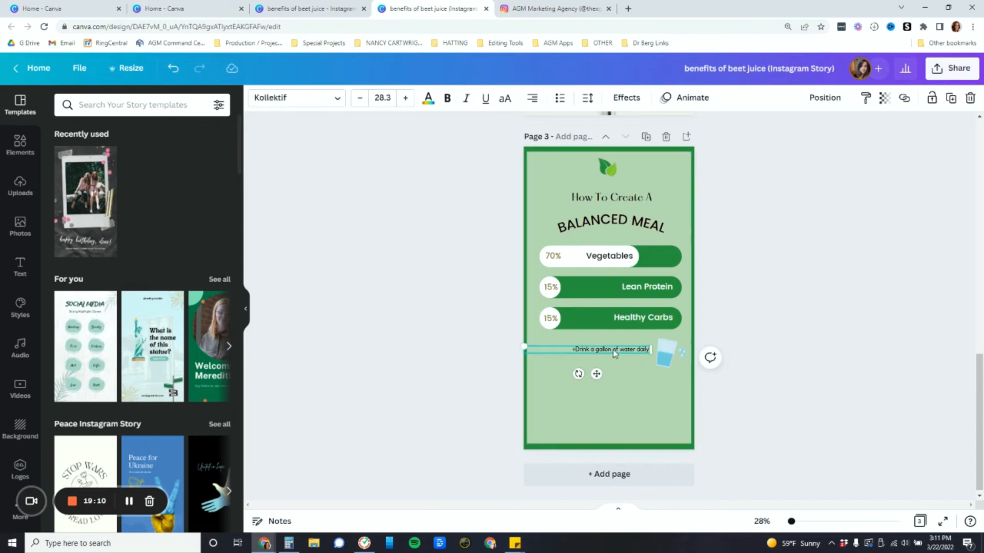
left_click(670, 361)
left_click_drag(670, 360, 643, 343)
left_click(662, 367)
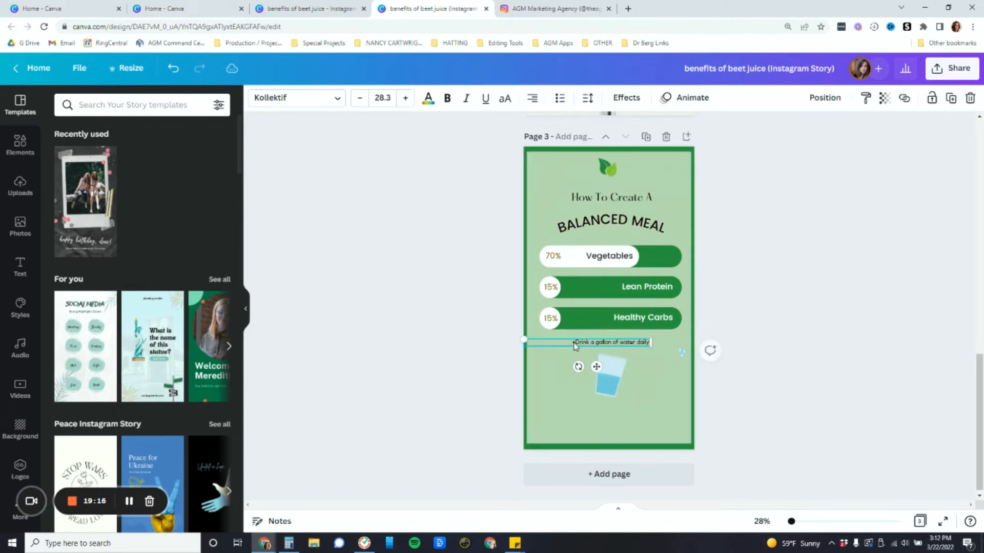
Step: Enlarge the "+Drink a gallon of water daily!" line, centre it under the bars, and move the droplets beside the glass
left_click_drag(523, 343, 509, 344)
left_click_drag(805, 522, 793, 522)
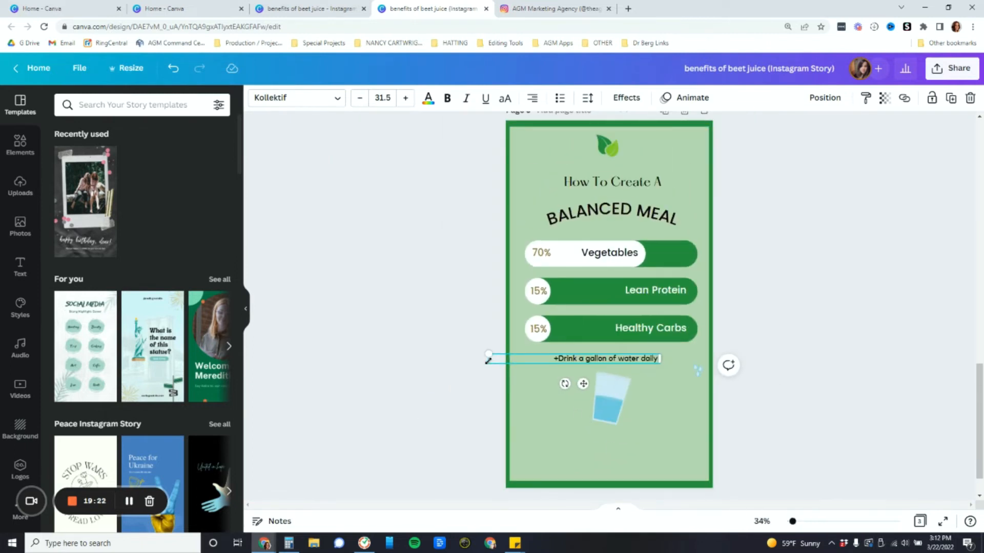
left_click_drag(487, 360, 530, 351)
left_click_drag(593, 384, 617, 393)
left_click(735, 399)
left_click_drag(697, 370, 636, 385)
left_click(789, 374)
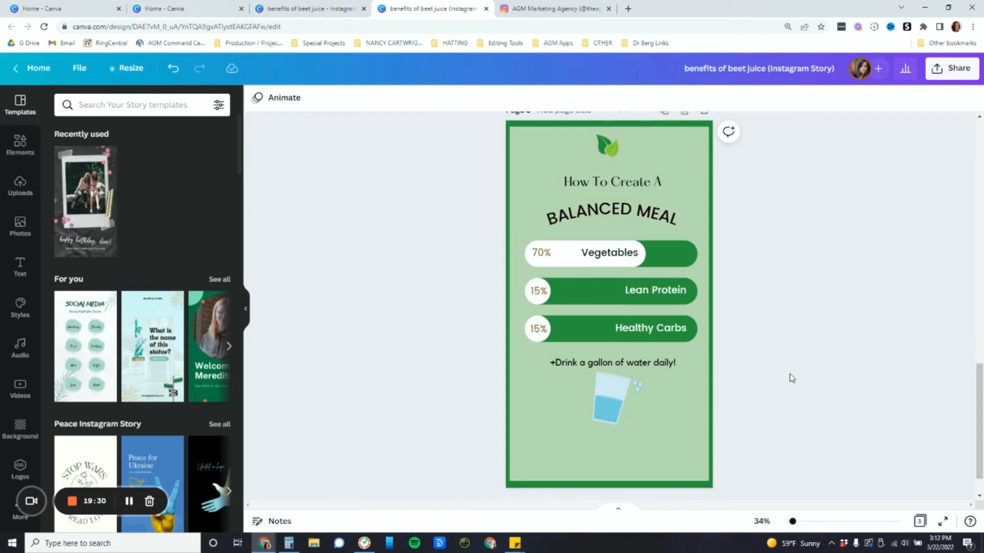
Step: Unlock the pale green panel on page 3 and align it to the page's center and middle
left_click(652, 147)
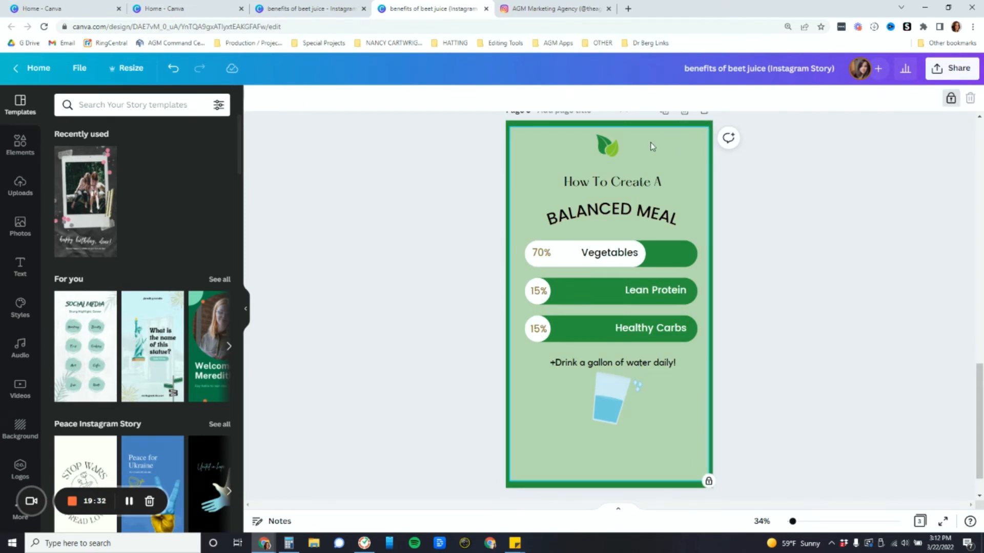
left_click(950, 98)
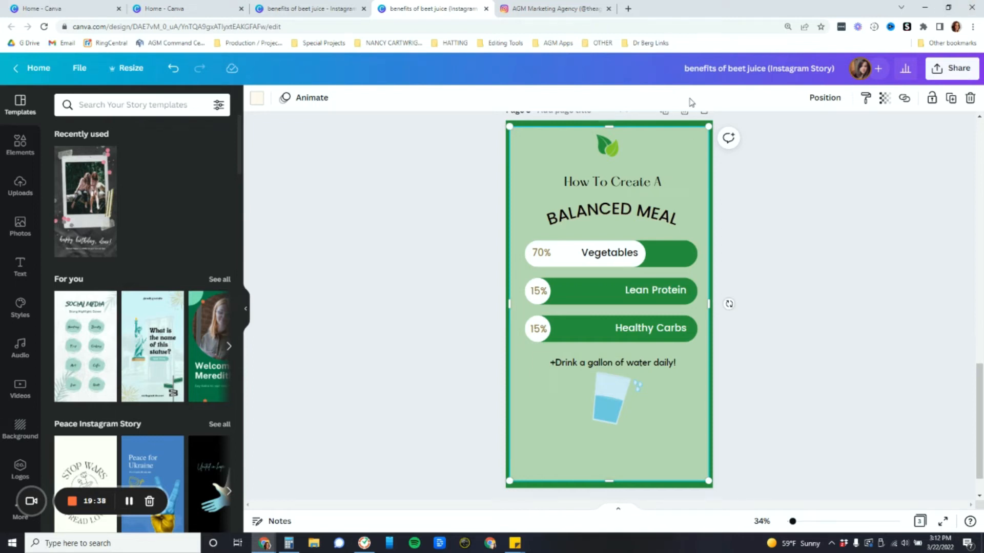
left_click(847, 102)
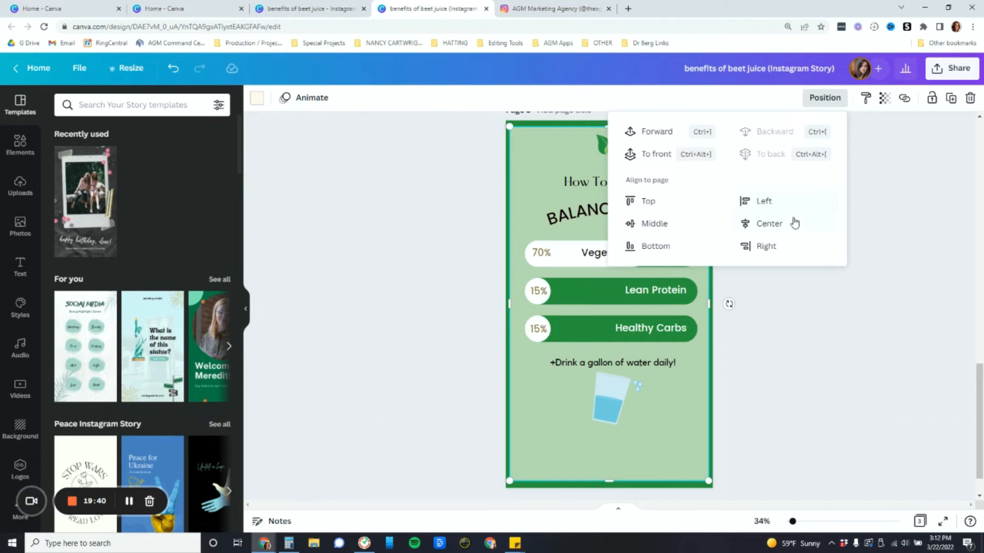
left_click(771, 224)
left_click(662, 224)
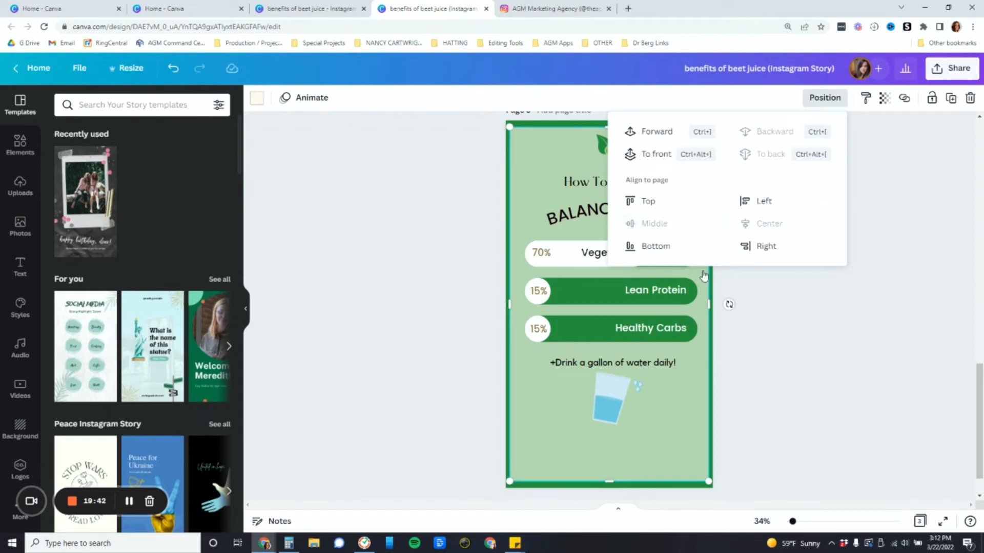
left_click(886, 374)
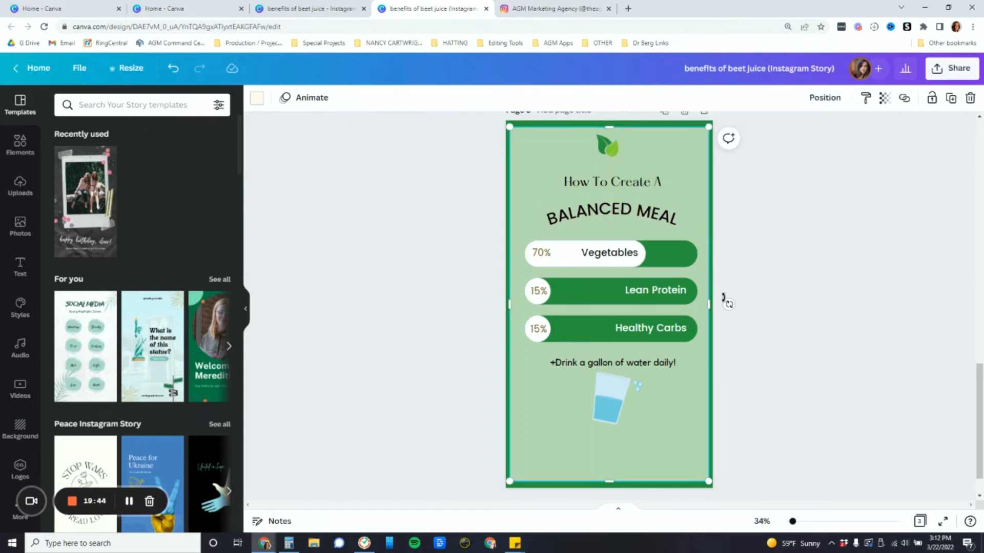
Step: Narrow the pale green panel slightly and align it to the page's center so the side borders are wider and even
left_click_drag(712, 306, 705, 306)
left_click(824, 98)
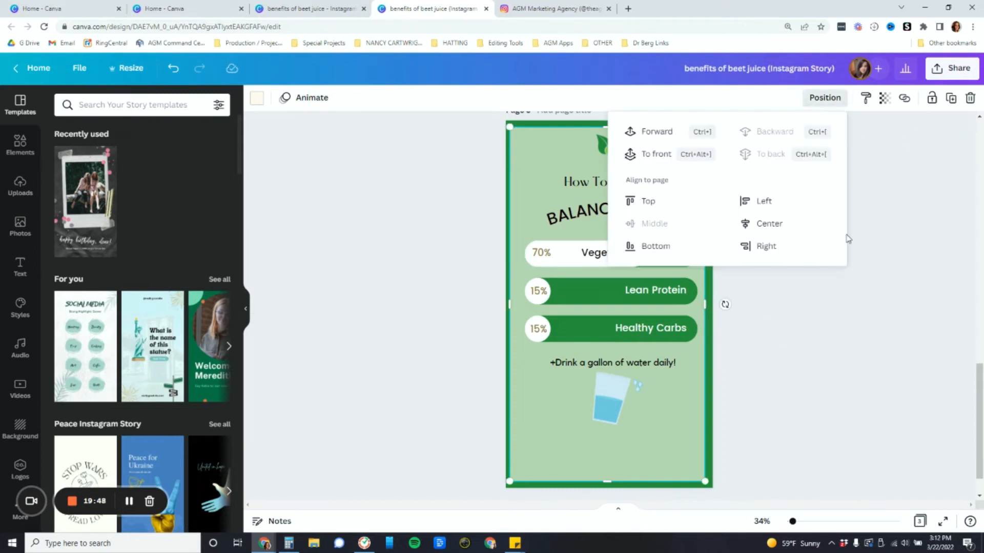
left_click(763, 224)
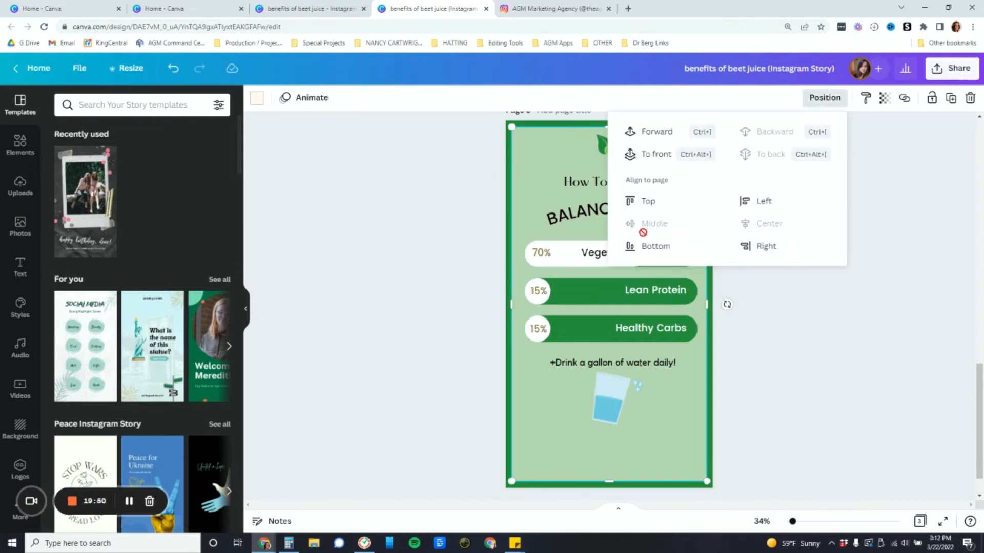
left_click(852, 313)
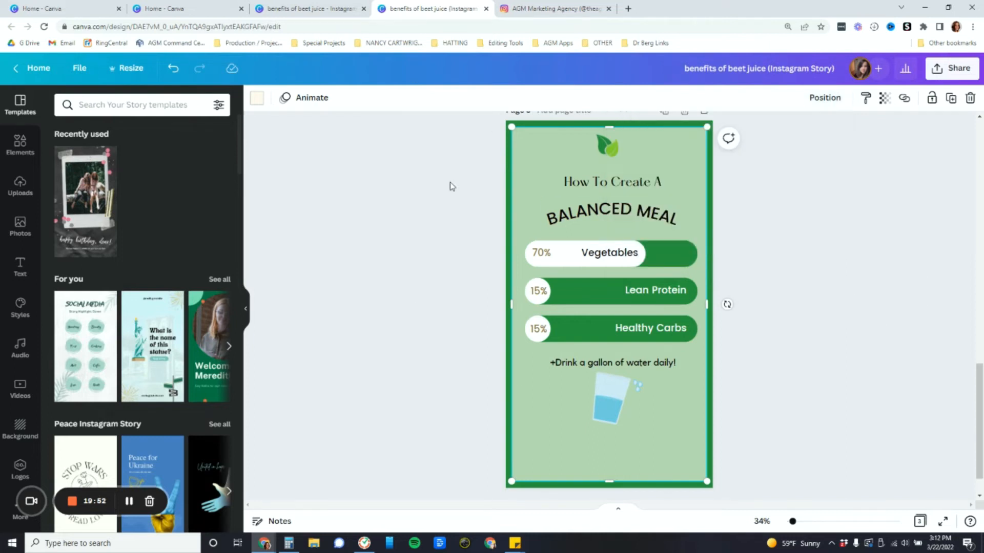
left_click(872, 175)
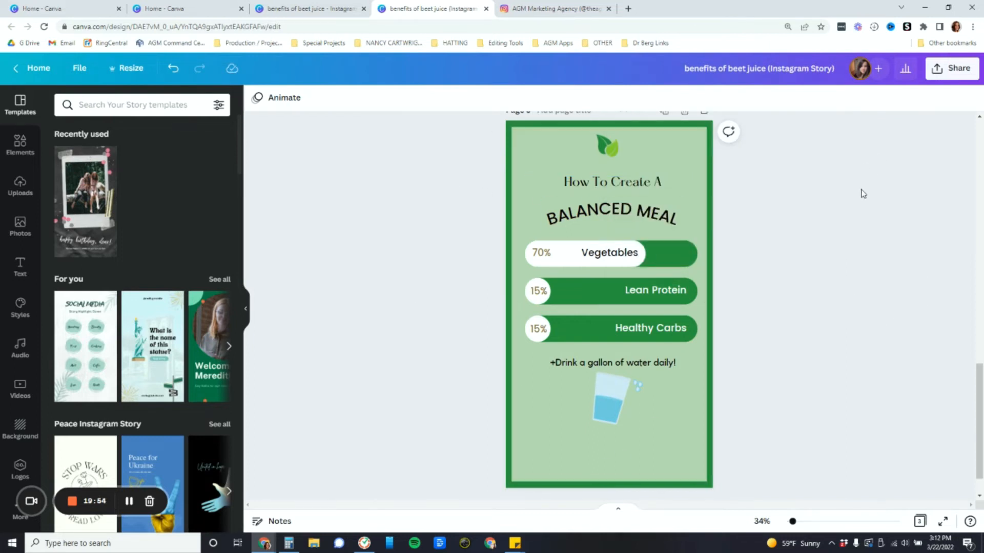
Step: Compare the three Instagram Story pages at 10% zoom with the original square post design
left_click_drag(792, 521, 787, 521)
left_click(290, 12)
scroll(580, 435, "up", 5)
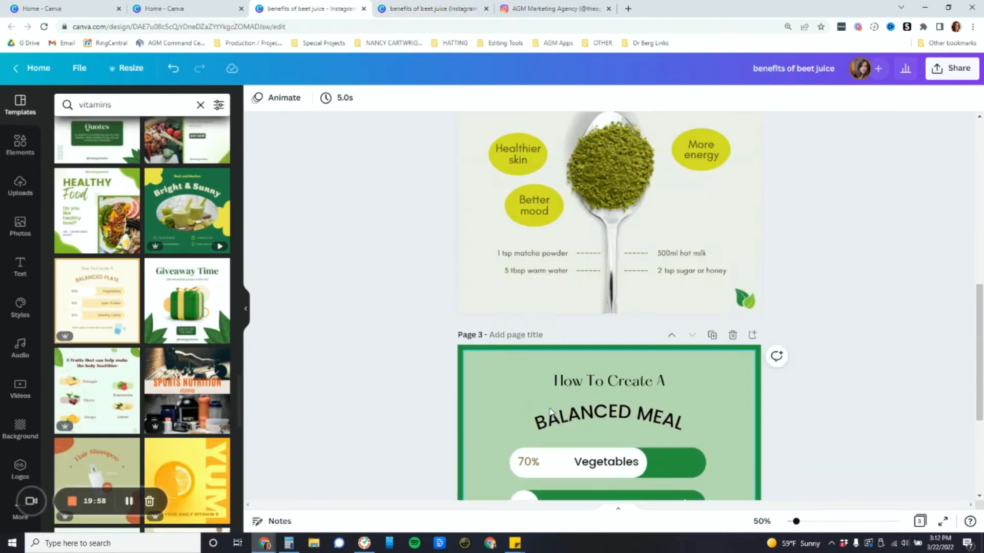
scroll(563, 359, "down", 5)
left_click(419, 9)
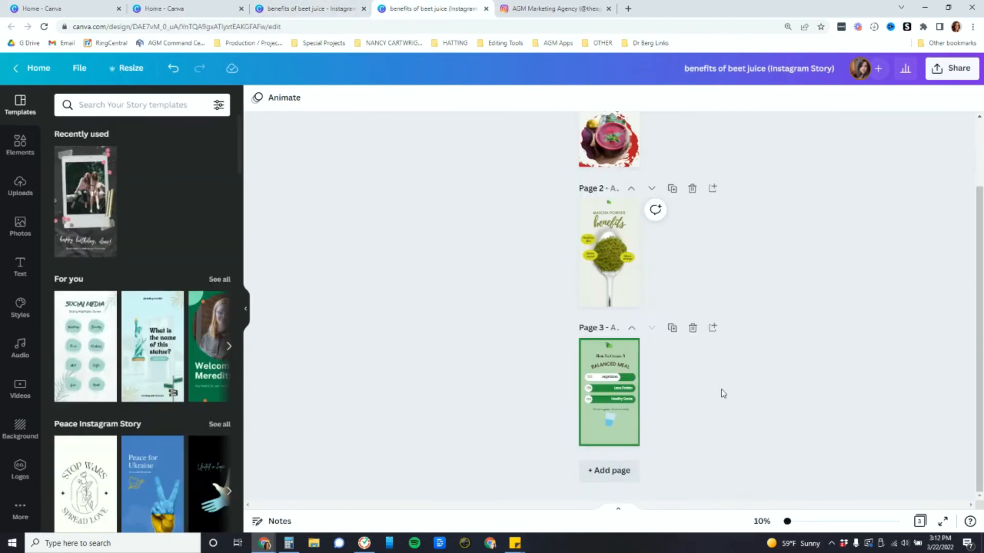
scroll(692, 384, "up", 2)
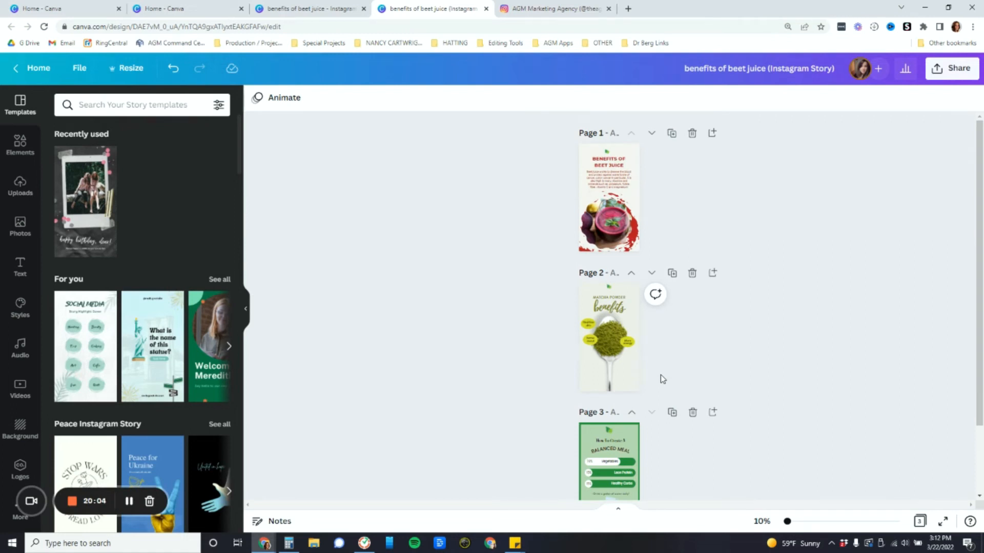
left_click(308, 9)
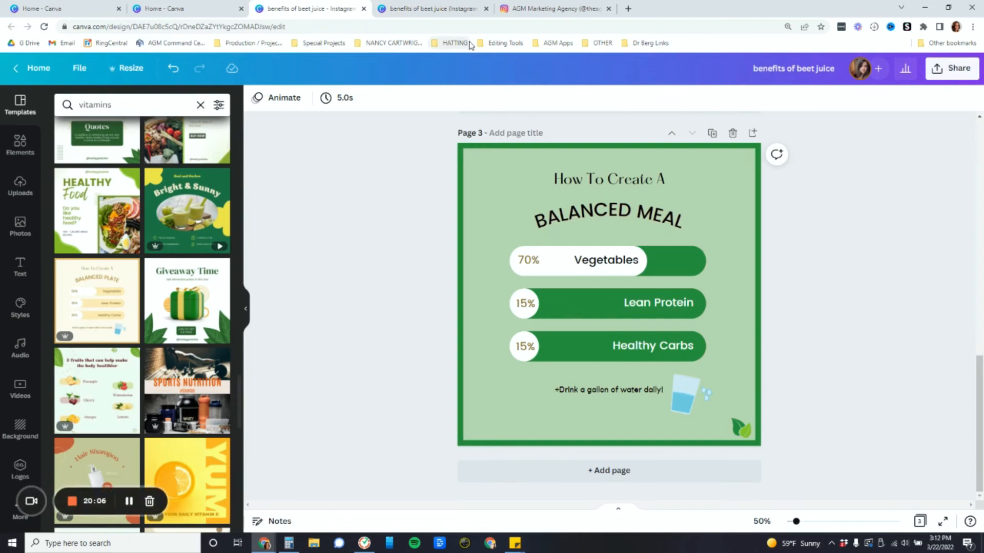
Step: Open the square design's download settings and review the available file types
left_click(959, 73)
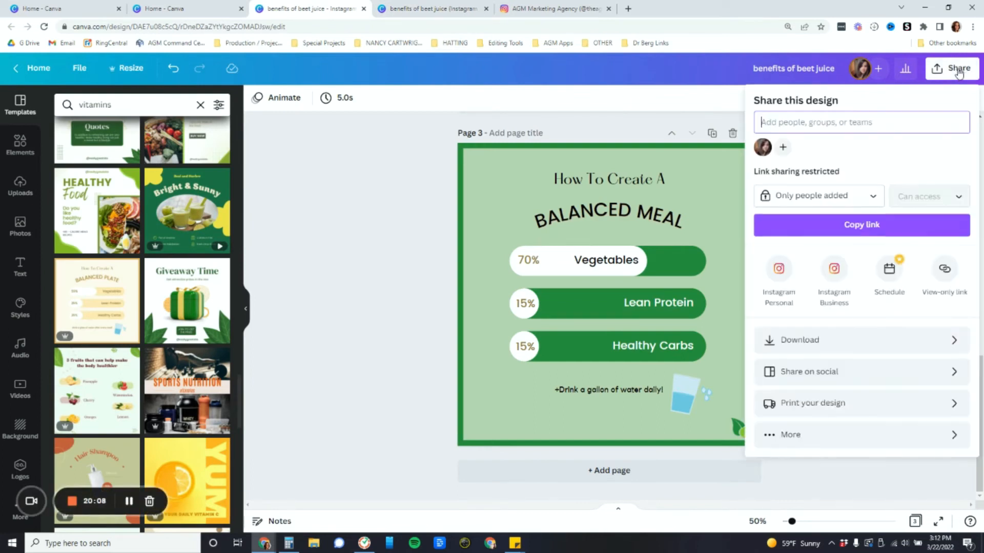
left_click(831, 349)
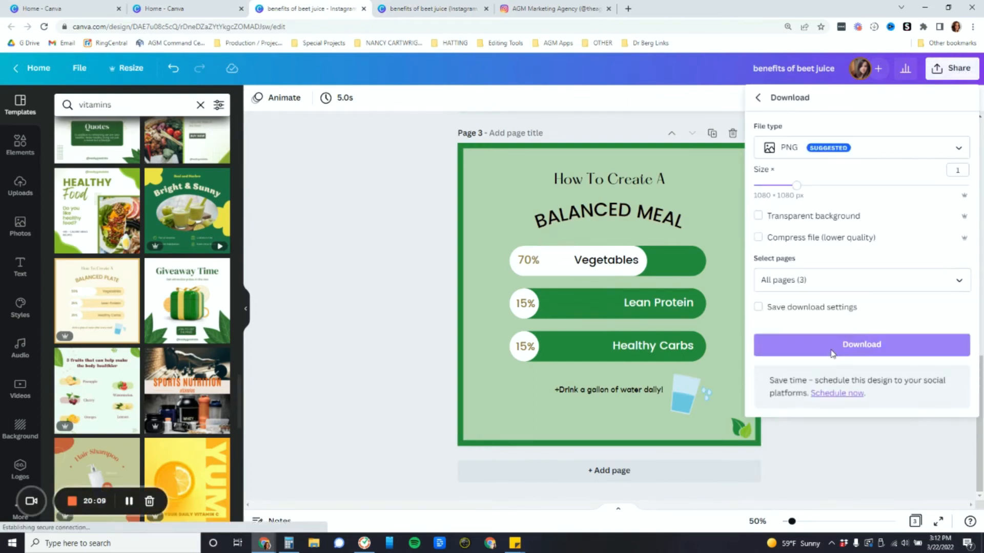
left_click(779, 154)
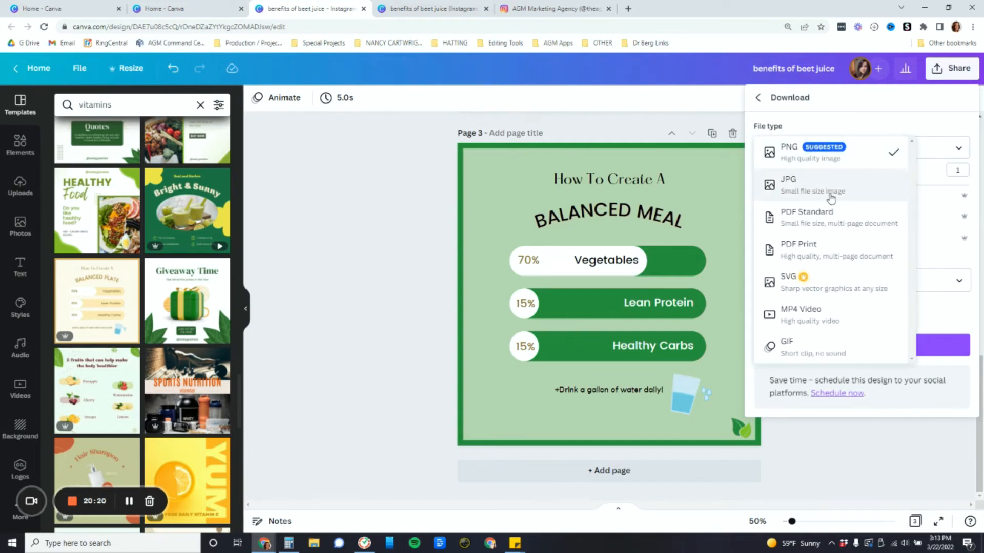
left_click(819, 131)
Step: Try limiting the download to page 1 only, and clear the page selection again
left_click(845, 282)
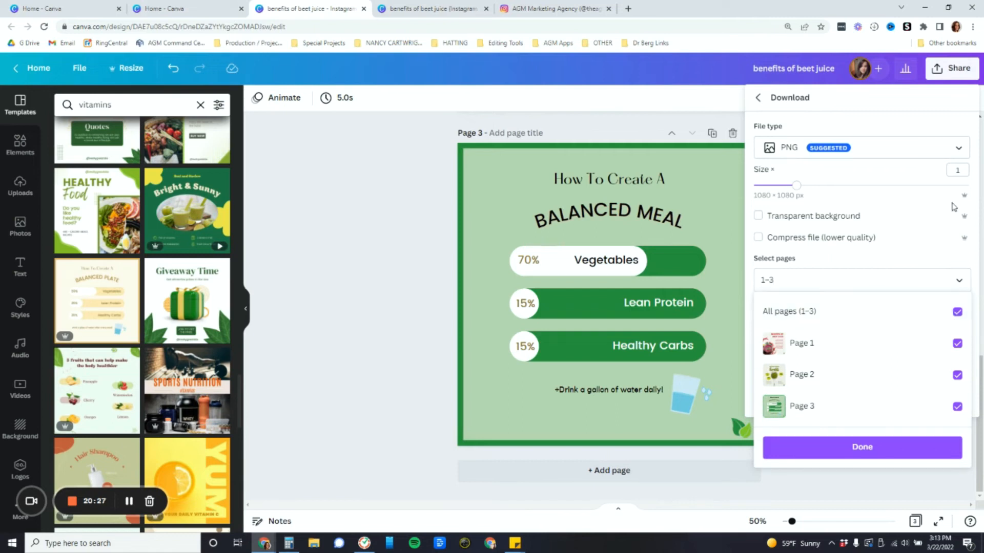
left_click(957, 312)
left_click(957, 343)
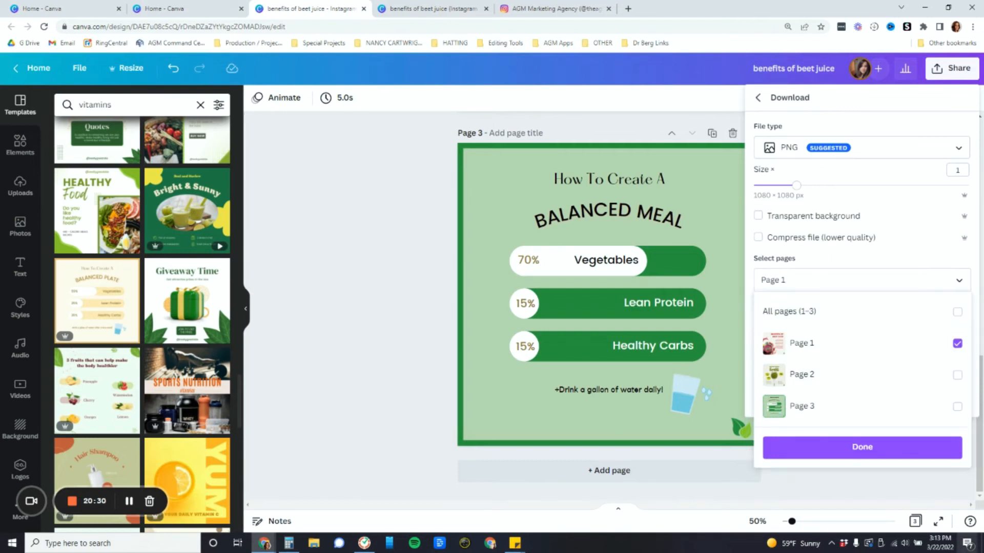
left_click(959, 344)
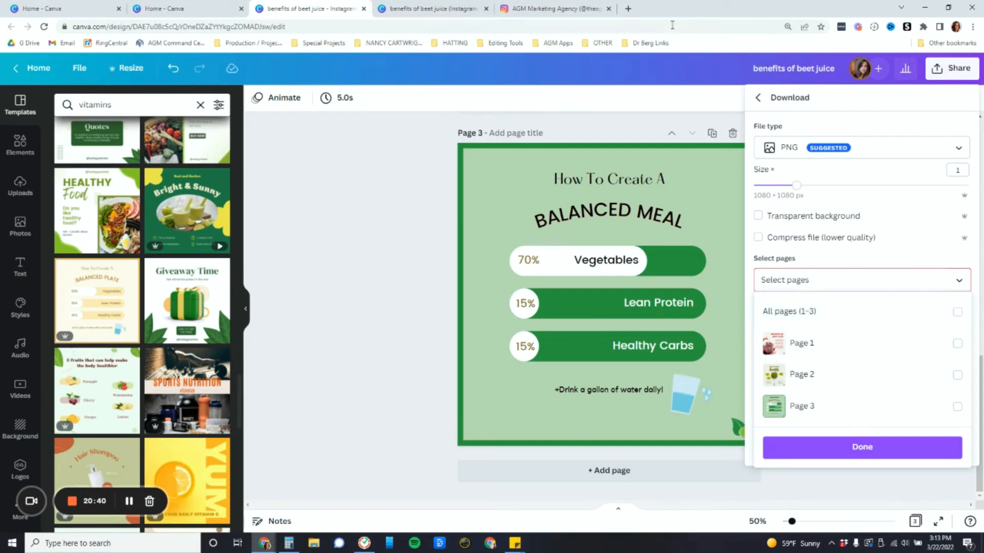
Step: Search Google for "7 zip" in a new browser tab and open the 7-zip.org site
left_click(629, 10)
left_click(439, 24)
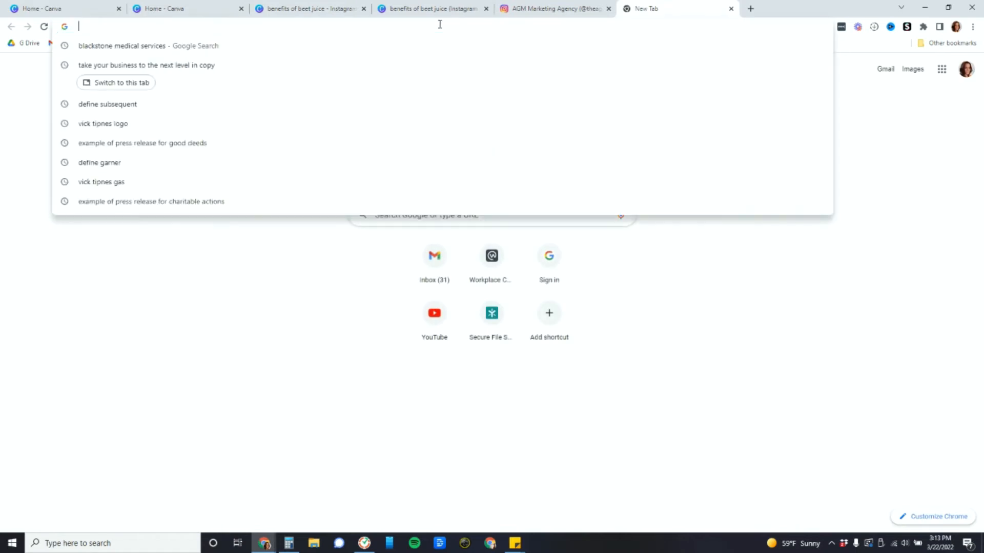
type("7 zip")
key("Return")
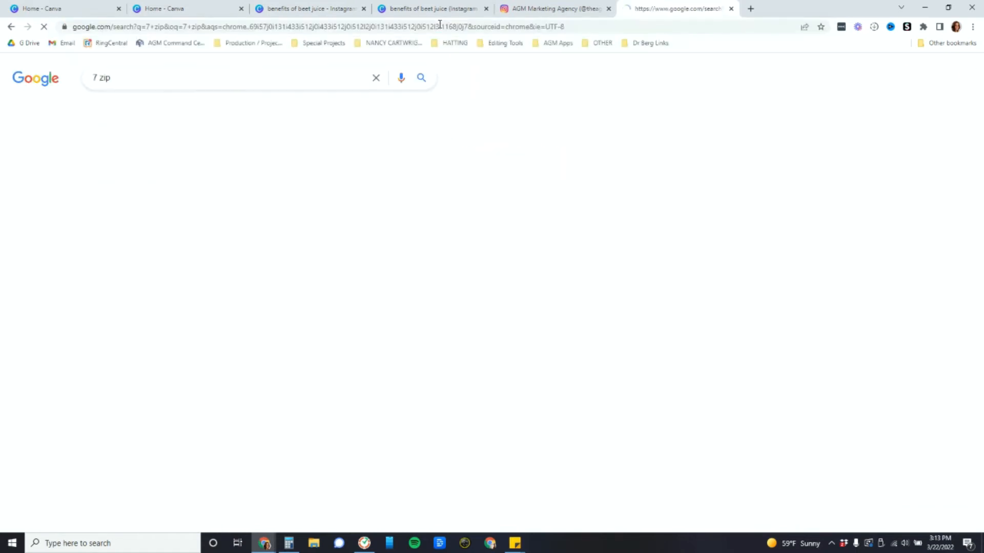
left_click(104, 166)
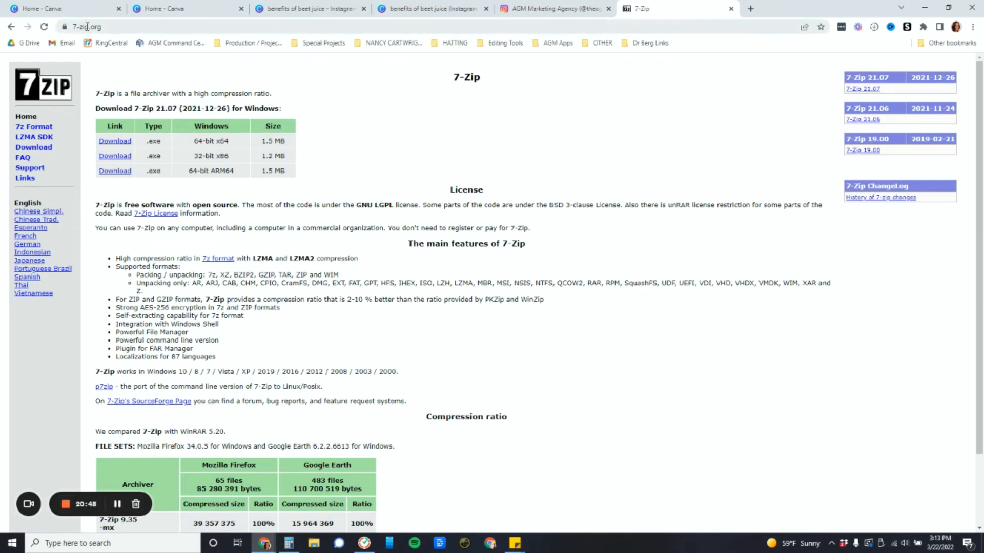
left_click(117, 27)
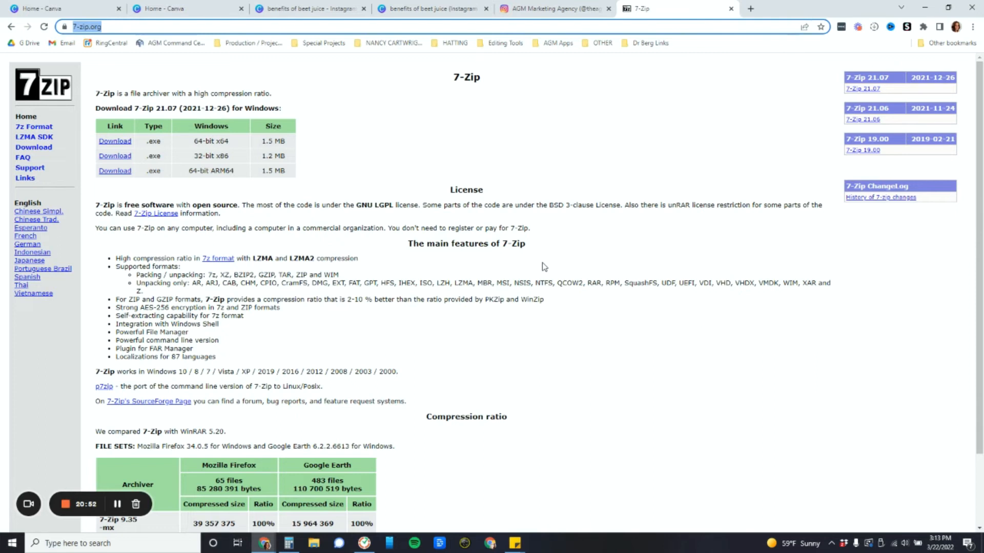
Step: View the Instagram Story design at 21% zoom, return to the square post design, and close its download settings
left_click(462, 6)
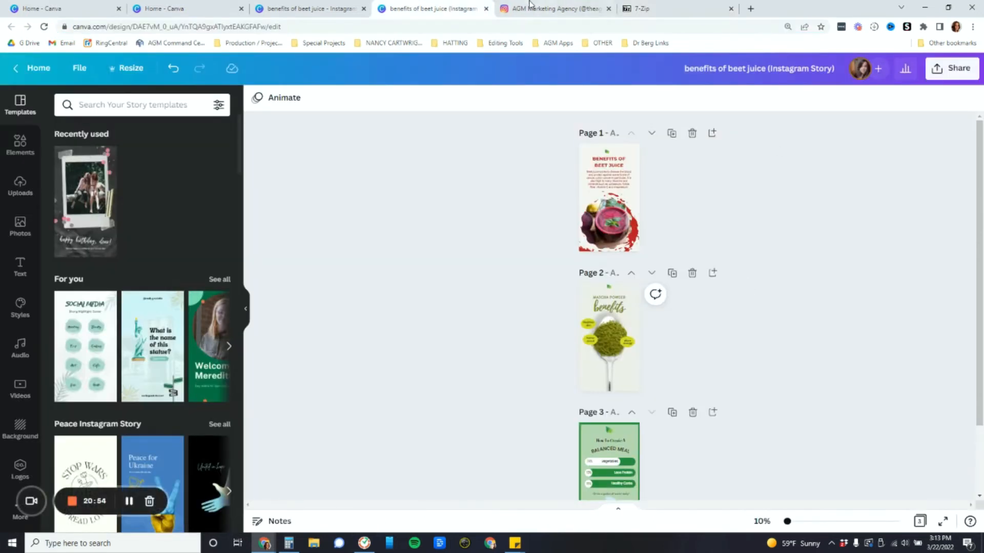
left_click_drag(787, 521, 791, 522)
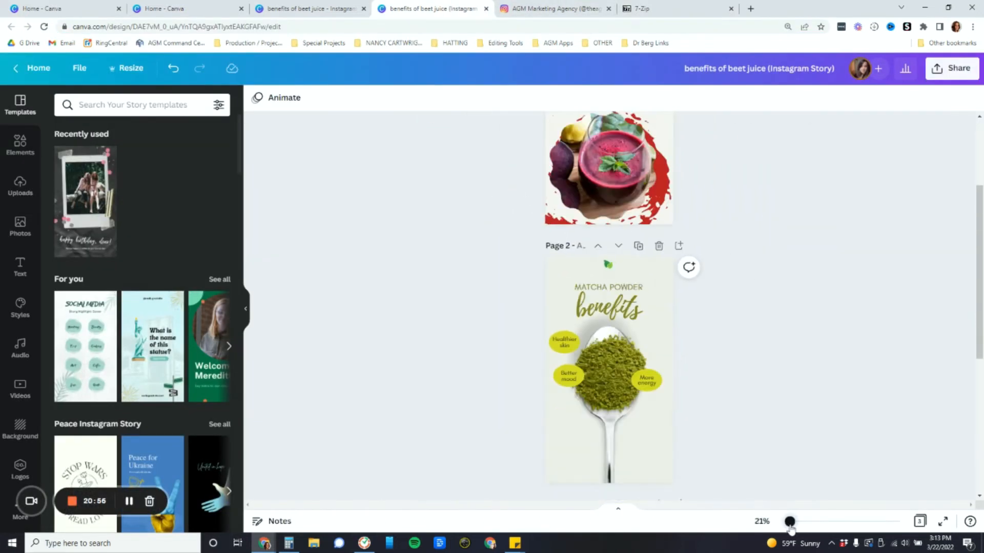
left_click(334, 9)
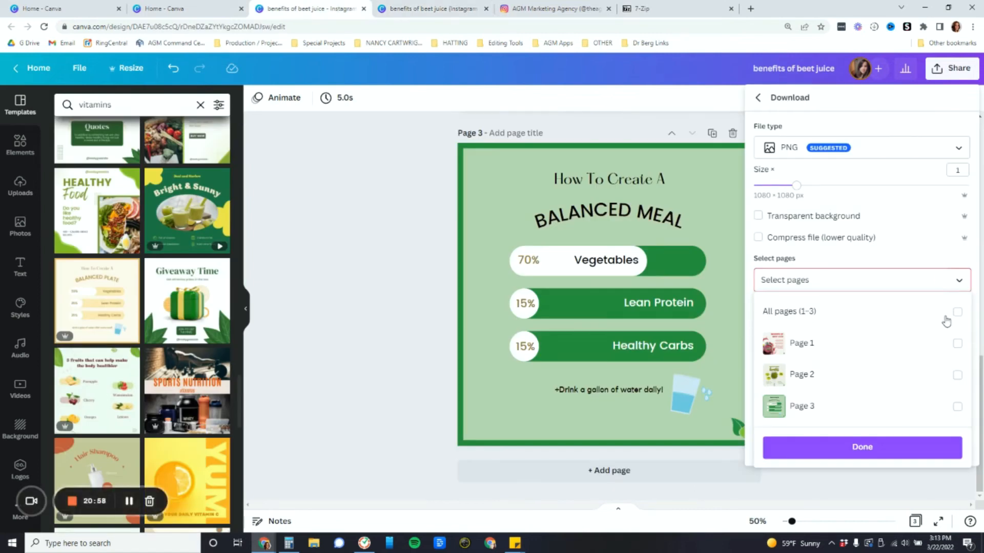
left_click(758, 97)
left_click(757, 98)
left_click(379, 234)
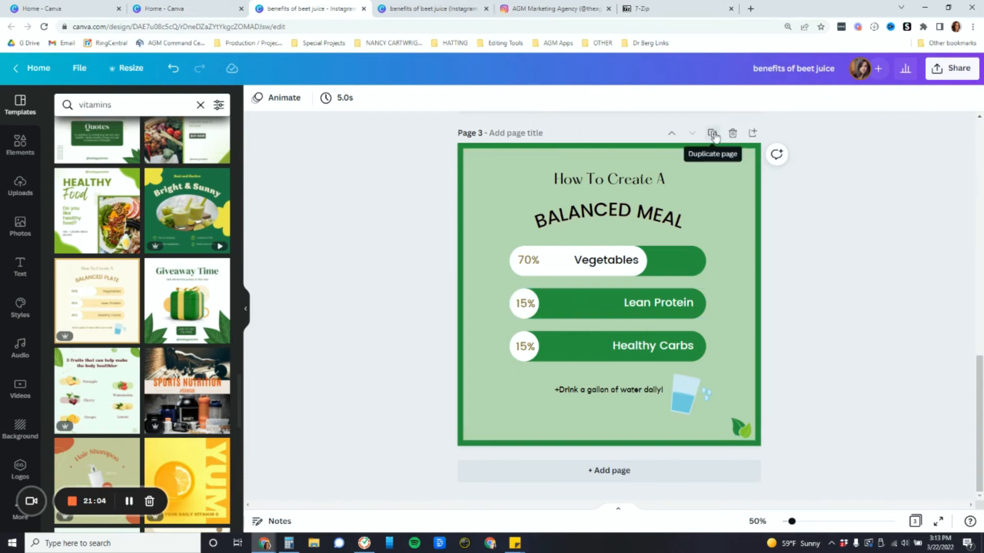
Step: Apply the Pop page animation to a duplicate of page 3 and set its timing to 10 seconds
left_click(712, 133)
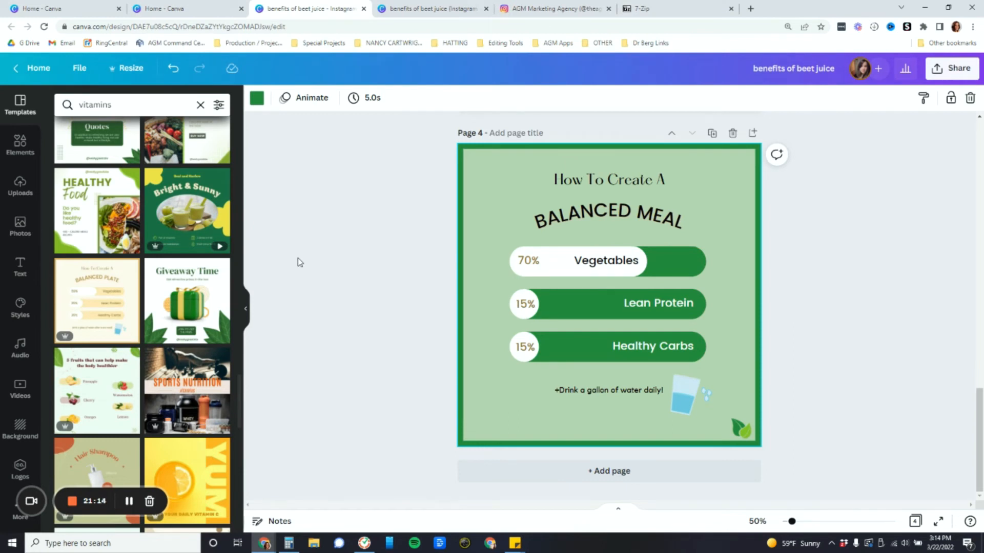
left_click(321, 98)
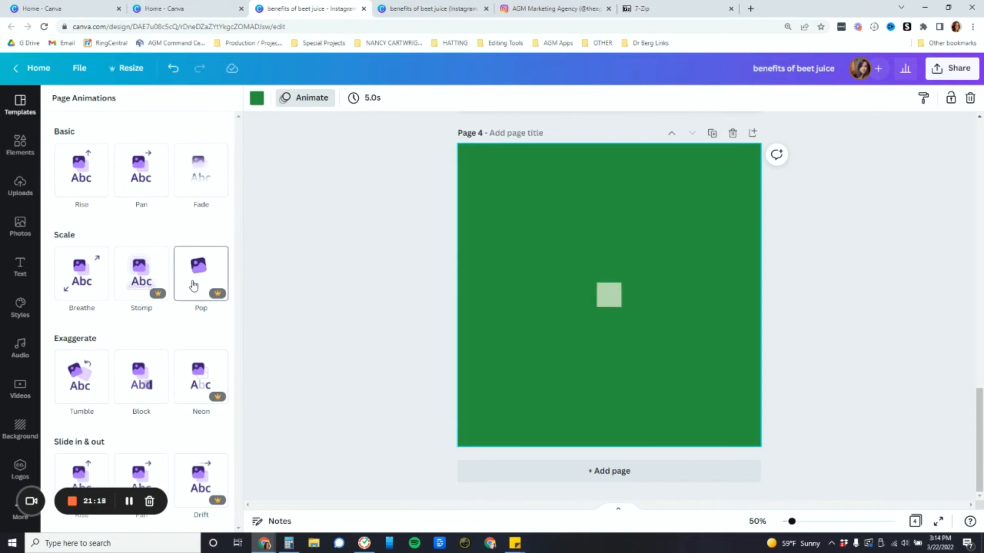
left_click(209, 275)
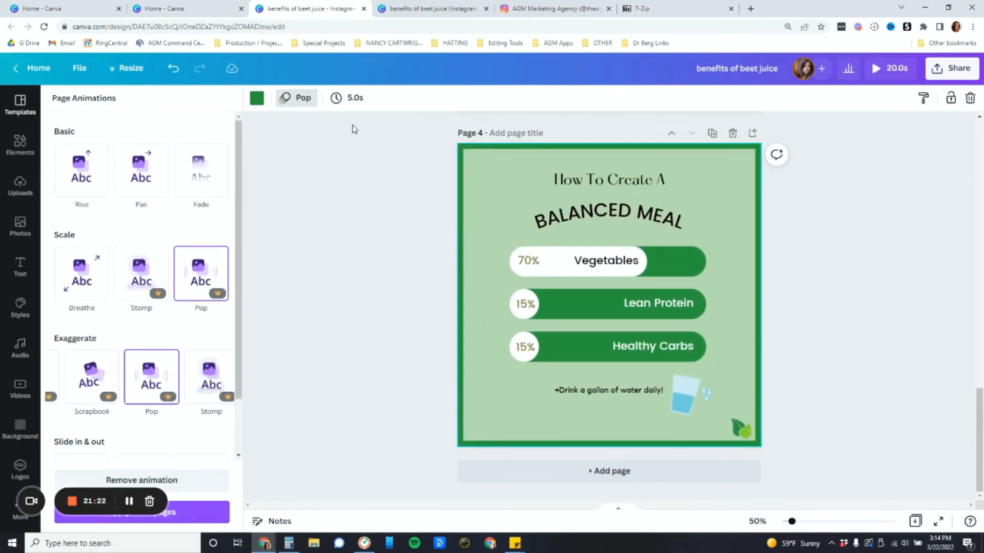
left_click(340, 97)
left_click_drag(363, 148, 382, 152)
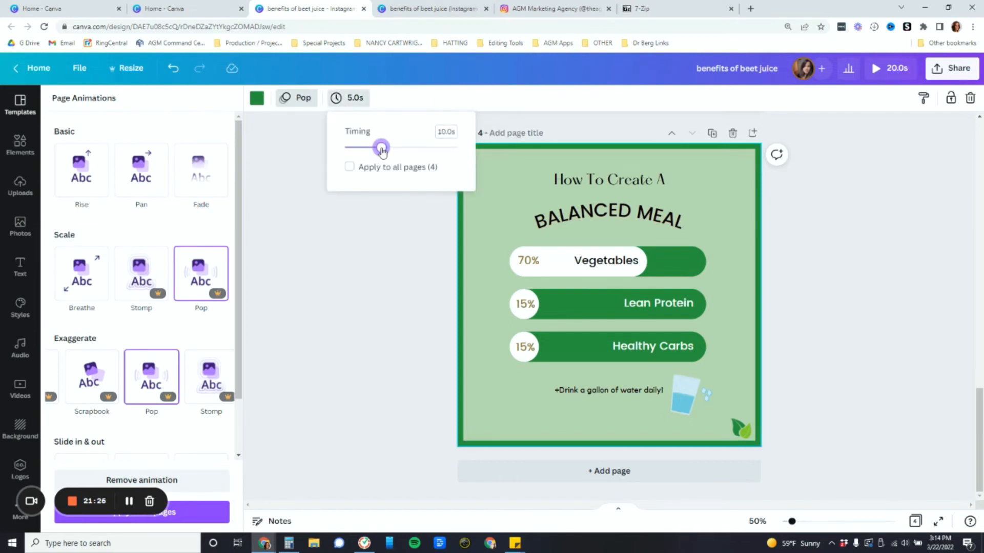
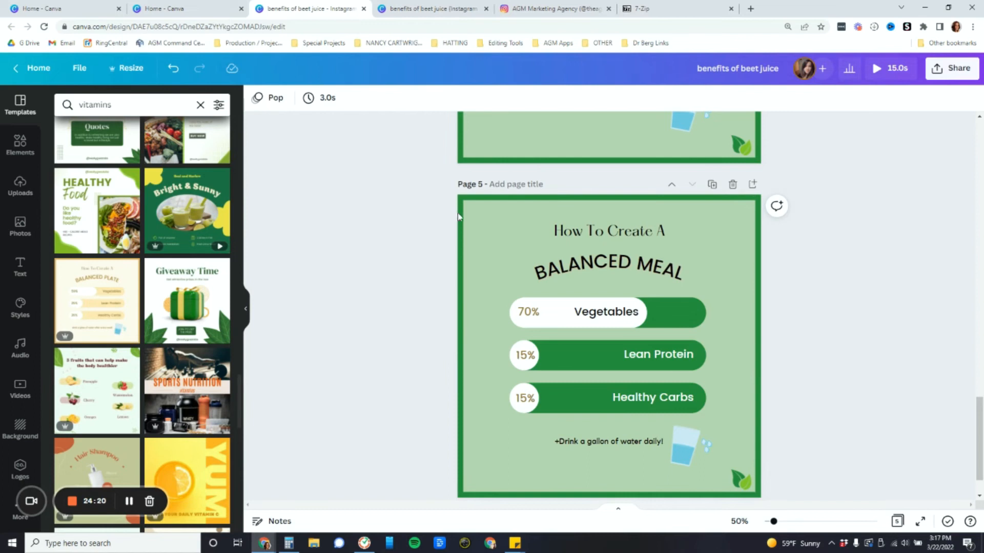
Step: Add a blank page after page 5 and change its background to white
scroll(596, 382, "down", 1)
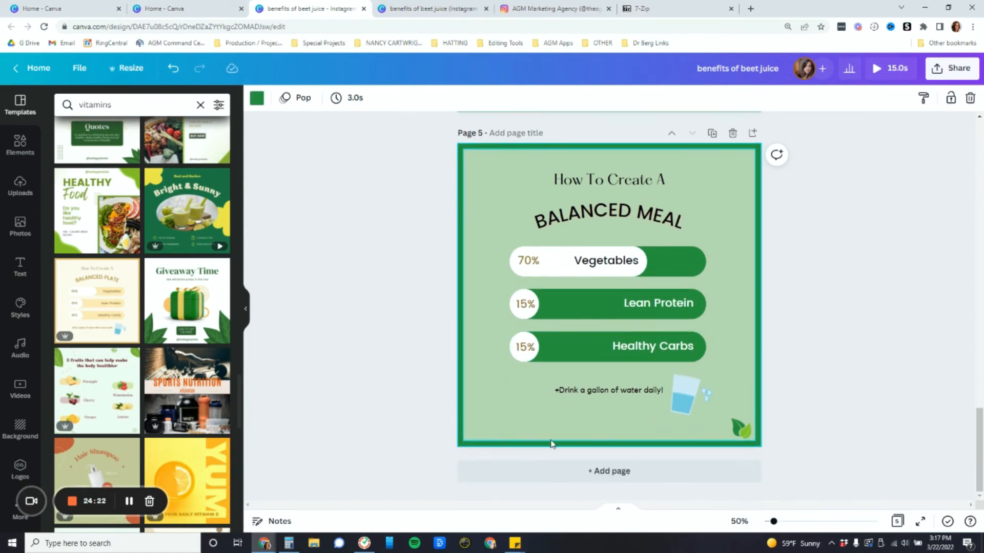
left_click(631, 471)
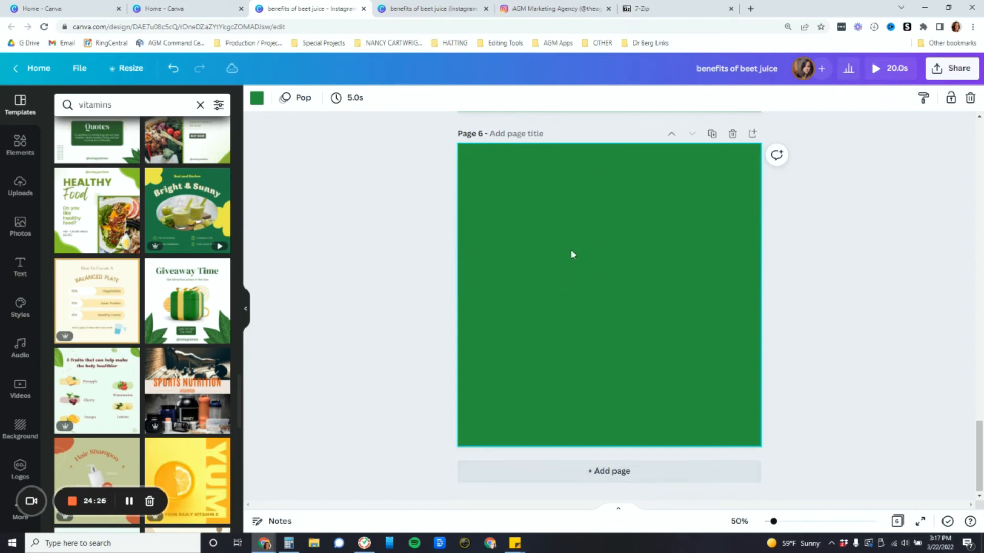
left_click(255, 100)
left_click(192, 220)
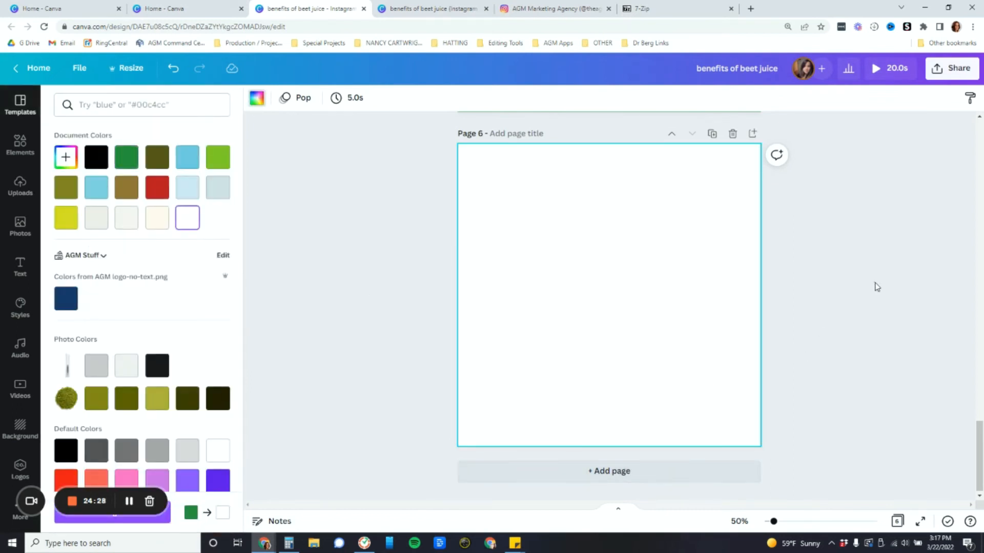
left_click(874, 286)
left_click(572, 307)
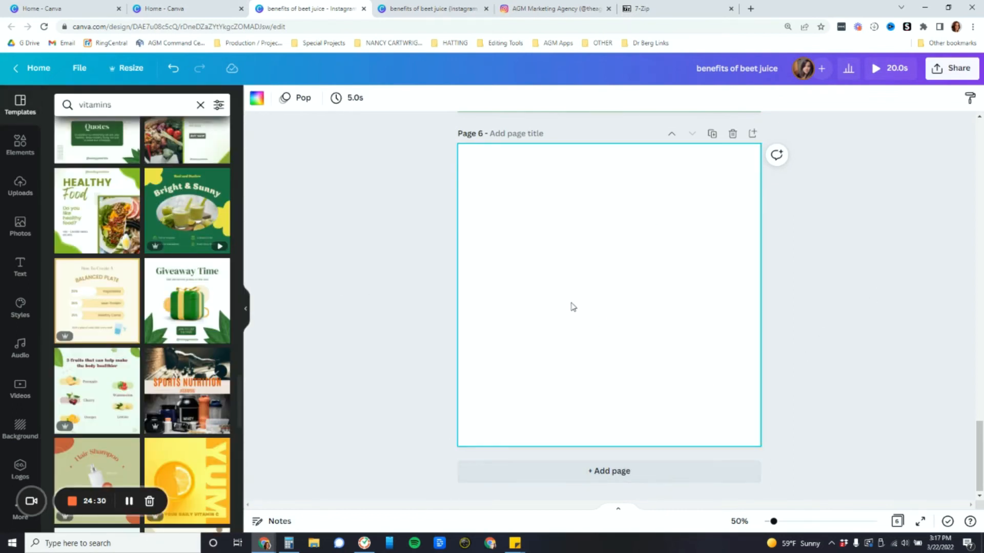
Step: Try the custom dark red #8F1515 and the dark olive document color as page 6's background
left_click(257, 99)
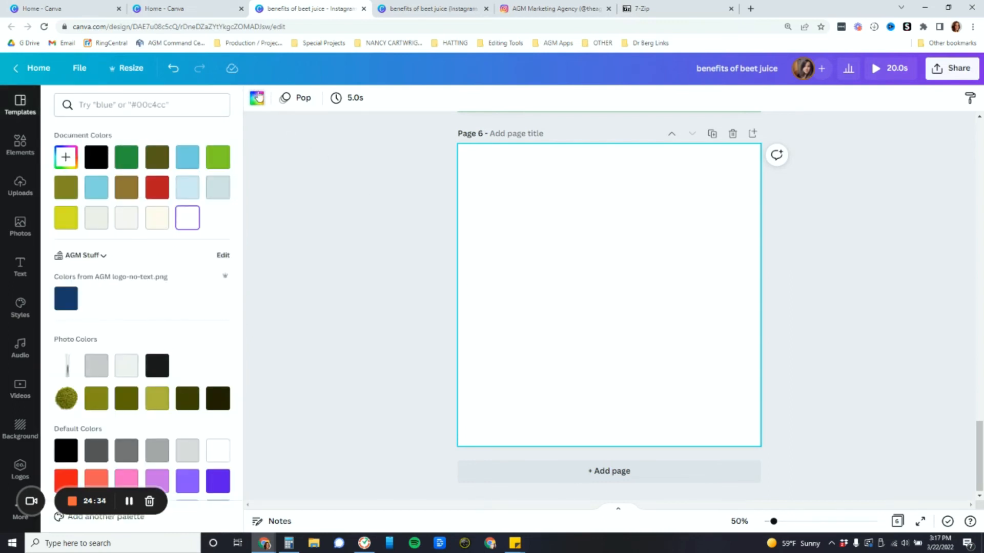
left_click(64, 162)
left_click_drag(165, 233, 193, 210)
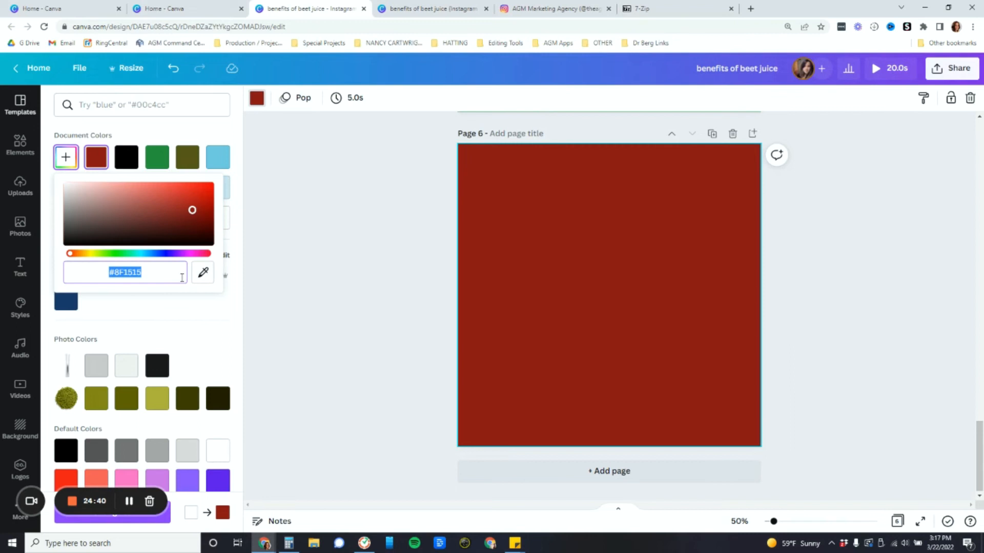
left_click(392, 329)
left_click(256, 97)
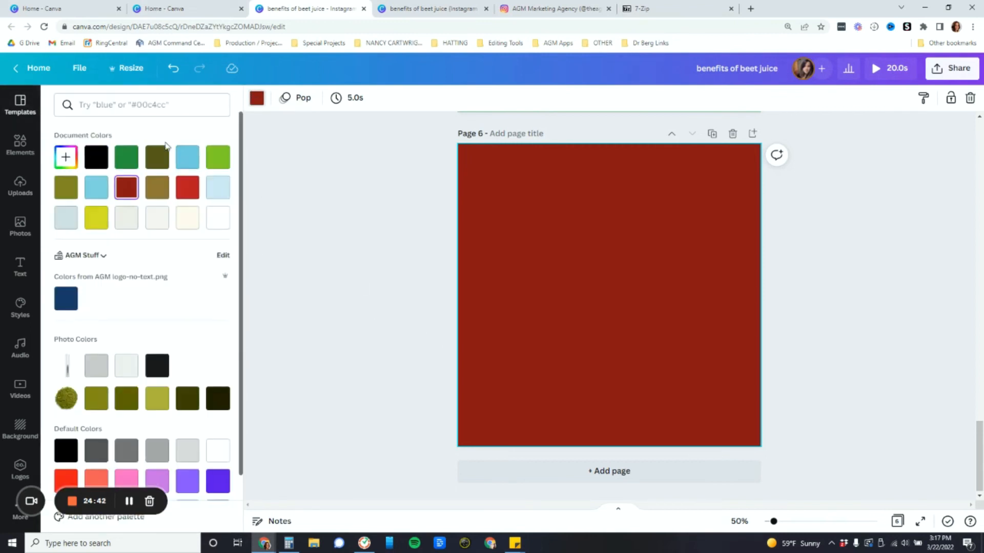
left_click(157, 157)
Step: Delete the blank olive page 6
scroll(456, 318, "up", 3)
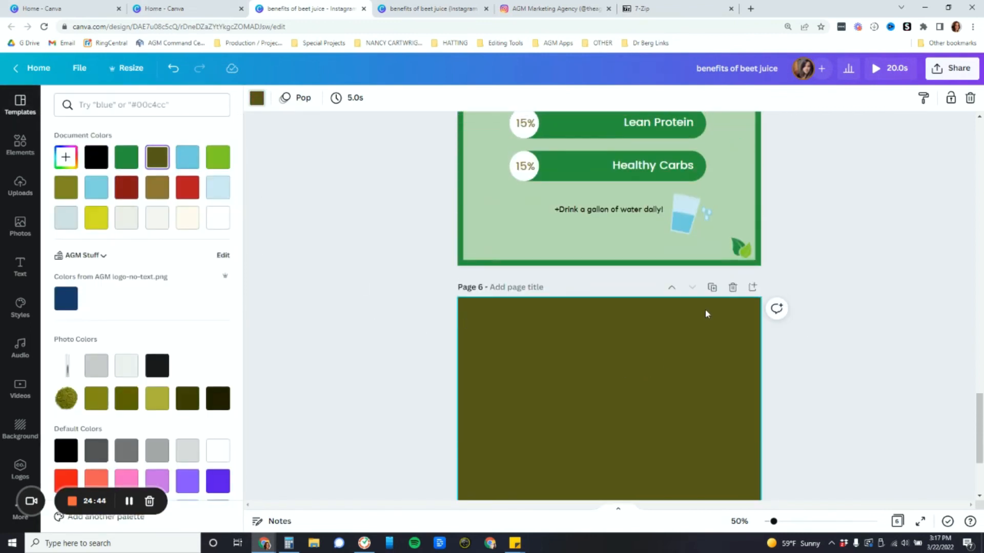
left_click(732, 288)
scroll(422, 359, "down", 2)
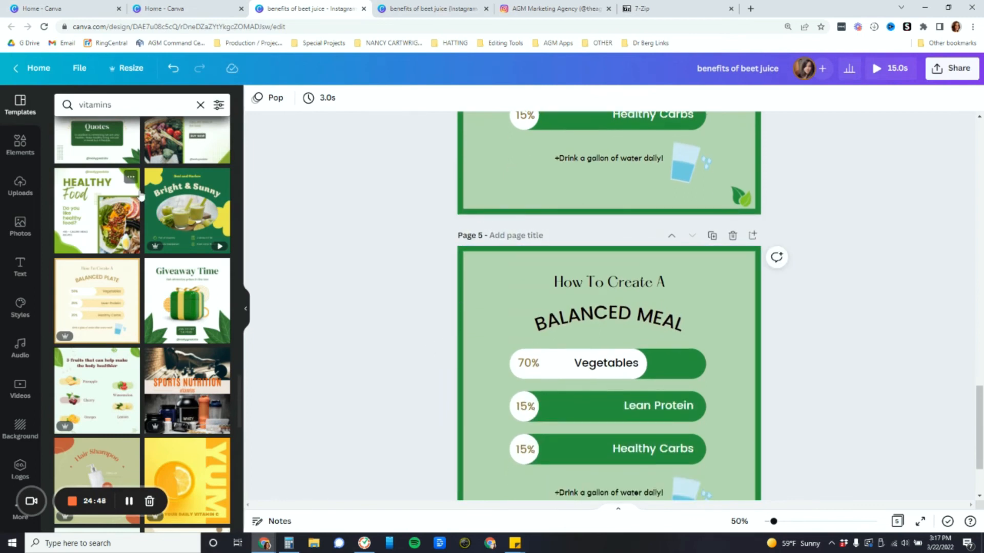
Step: Search the elements for "salad" videos and set the 21-second clip of the glass salad bowl as page 5's background
left_click(19, 153)
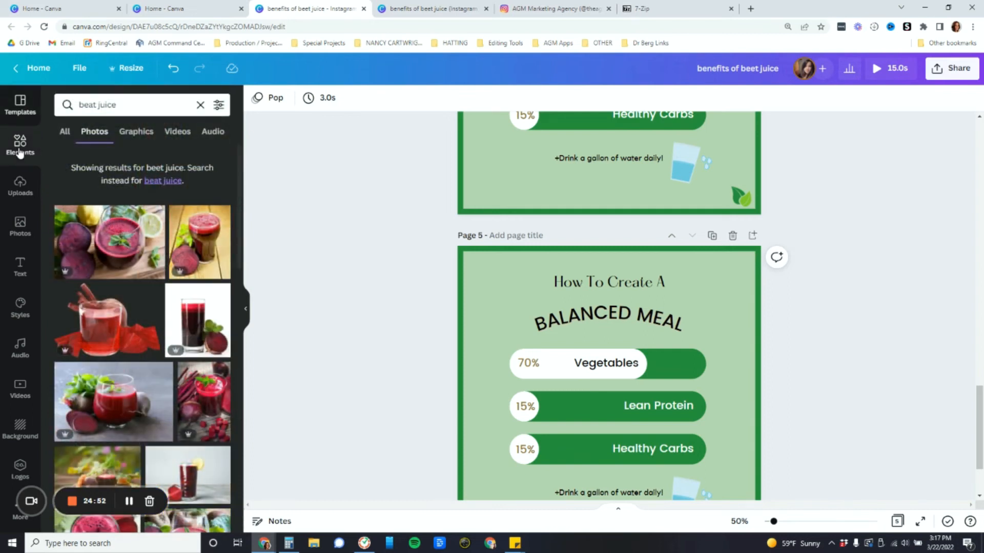
scroll(200, 323, "down", 3)
scroll(501, 374, "down", 2)
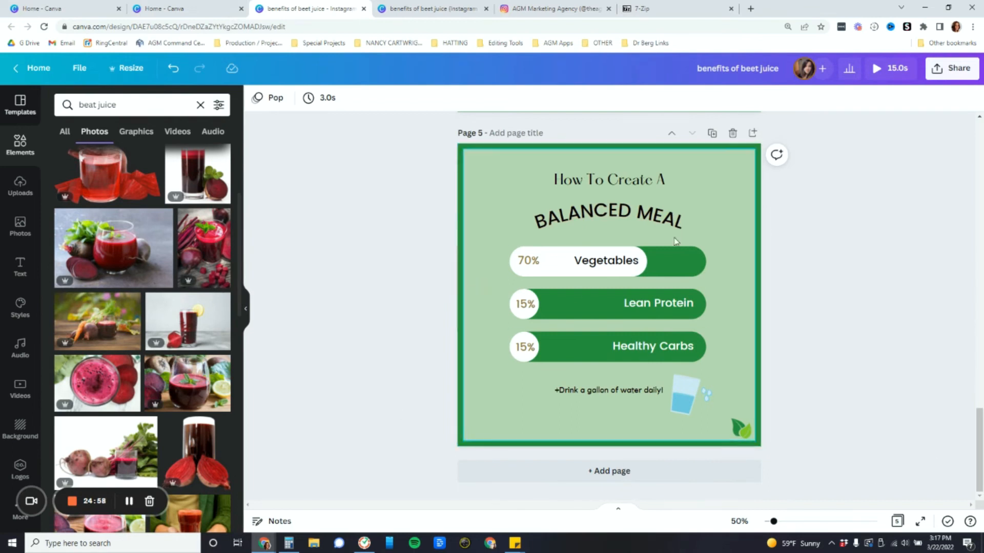
left_click(200, 106)
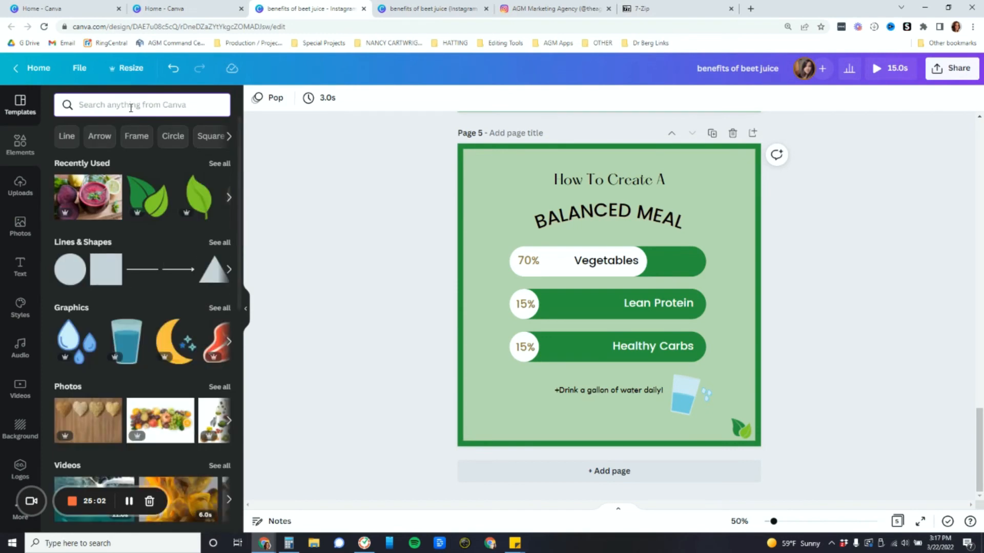
type("salad")
key("Return")
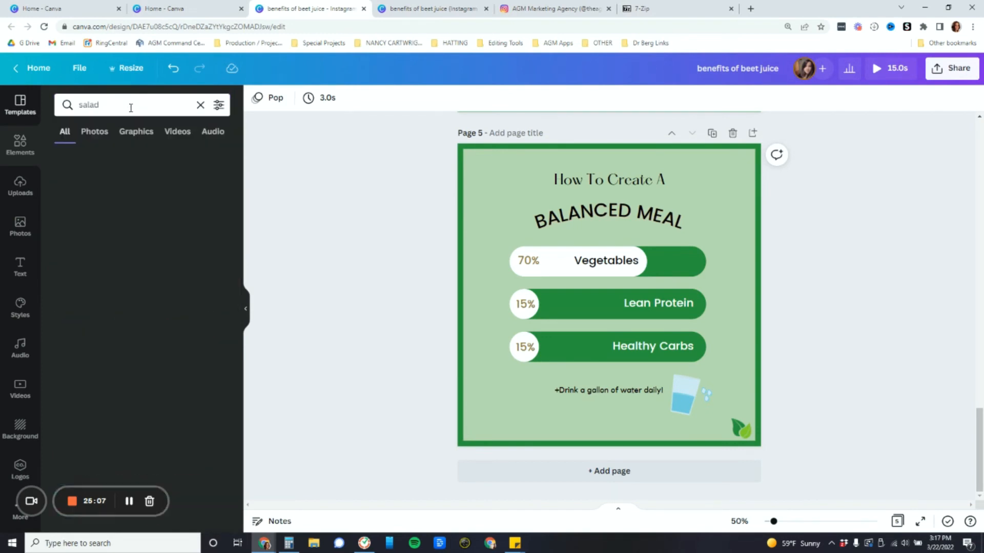
left_click(177, 131)
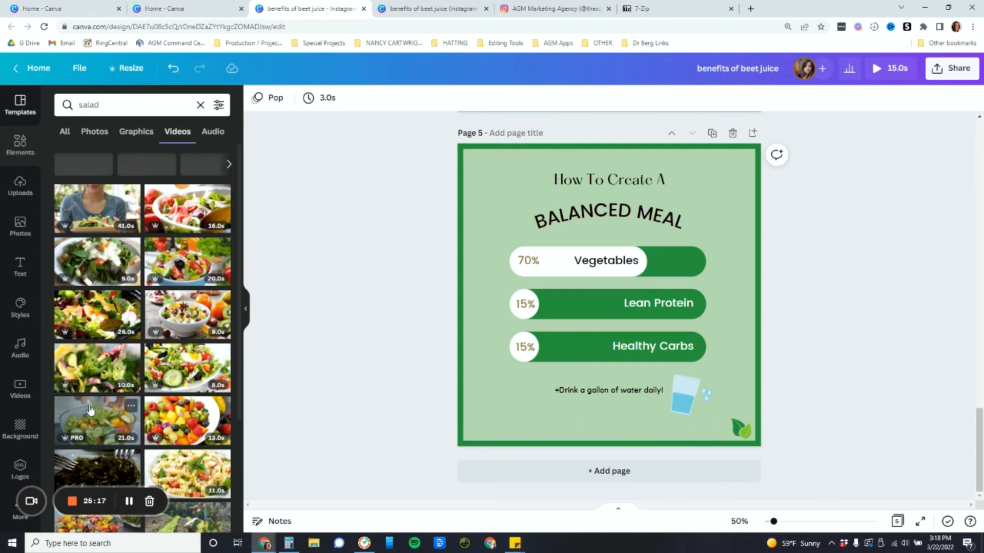
left_click_drag(101, 420, 460, 307)
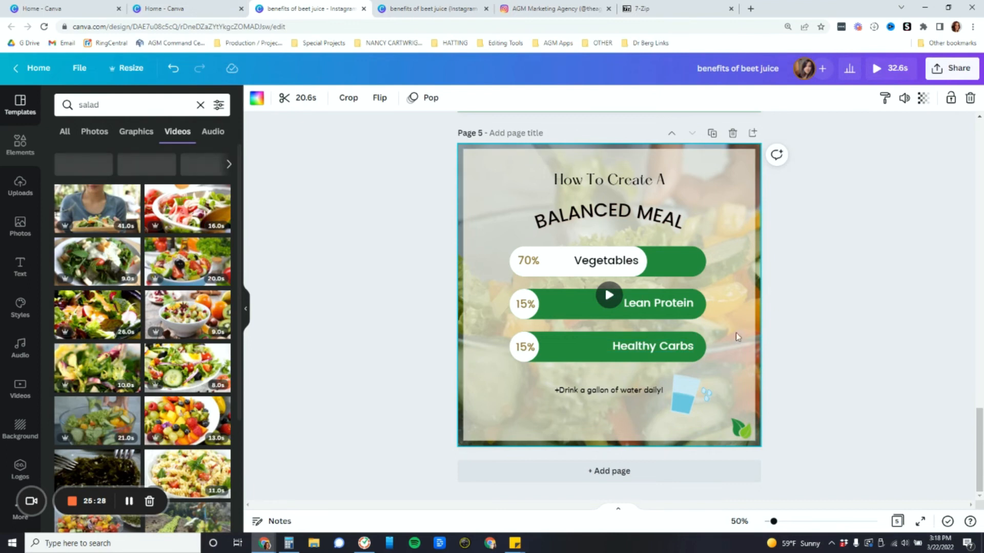
Step: Add a page after page 5 and try the 9-second citrus fruit salad clip as its background
left_click(636, 476)
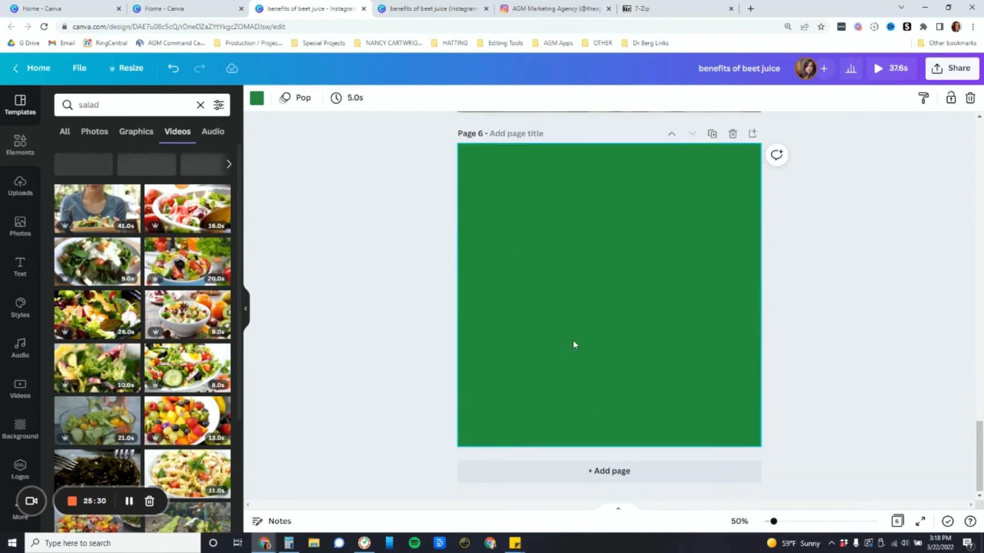
left_click_drag(176, 323, 462, 316)
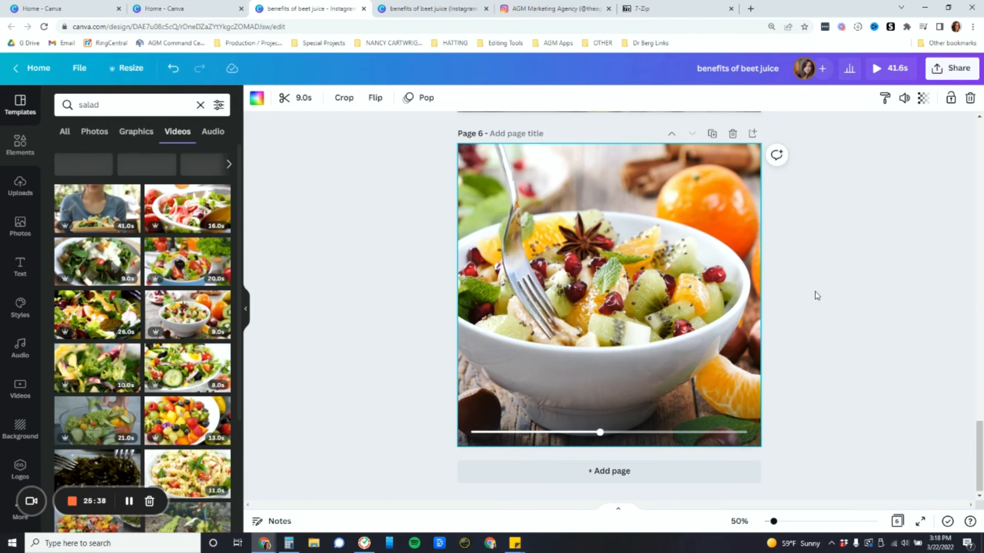
scroll(716, 309, "up", 2)
scroll(716, 309, "up", 6)
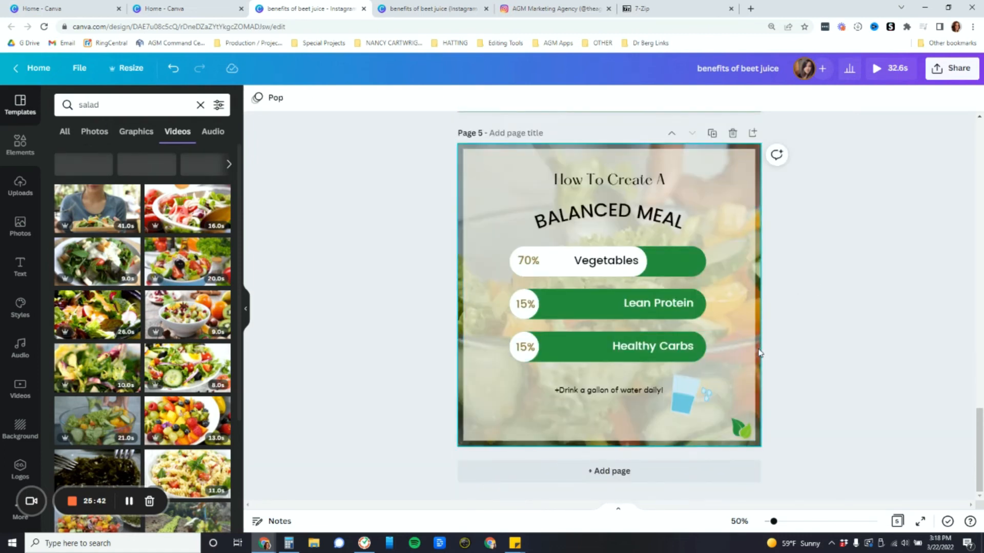
Step: Preview page 5's background video, set the overlay rectangle's transparency to 51 and recolor it black
left_click(609, 295)
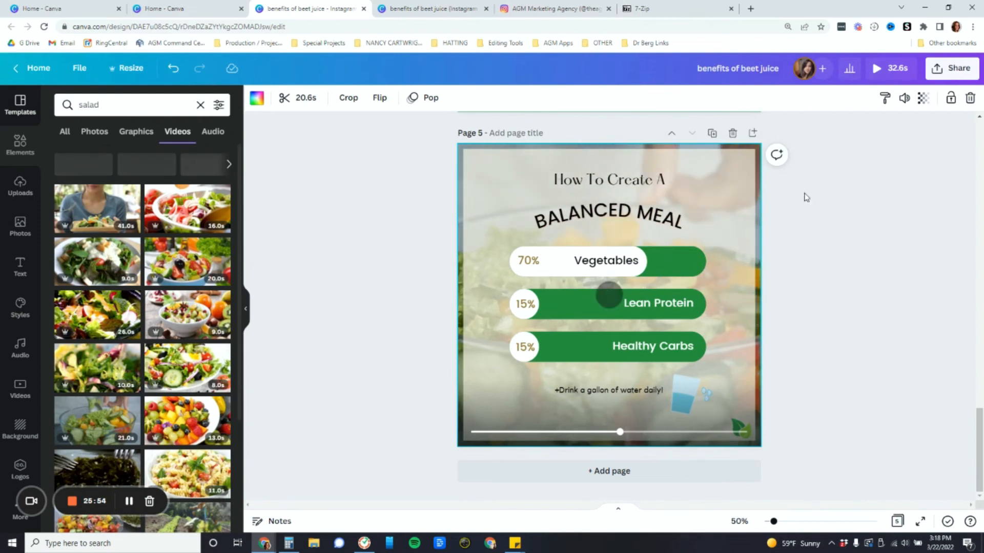
left_click(731, 205)
left_click(885, 98)
left_click_drag(840, 147, 826, 148)
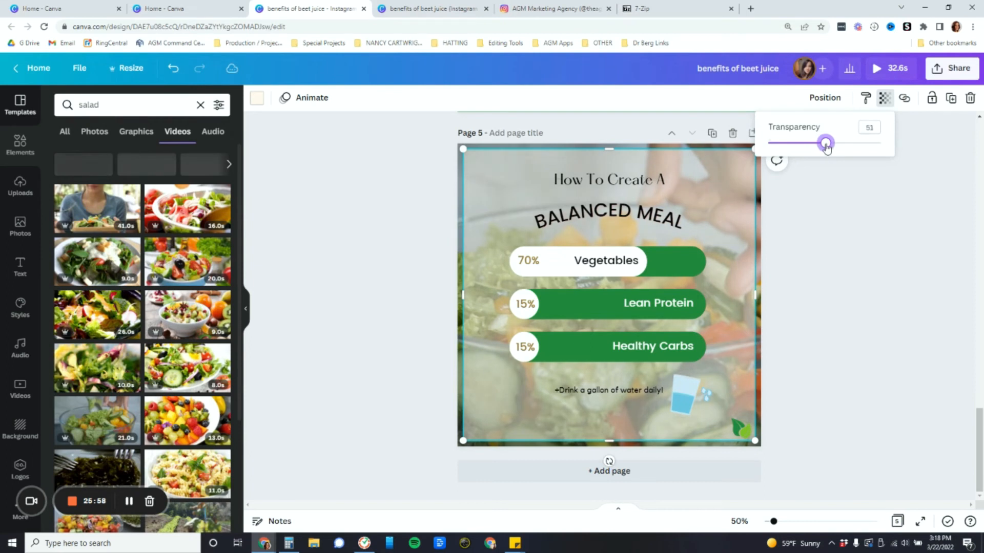
left_click(888, 270)
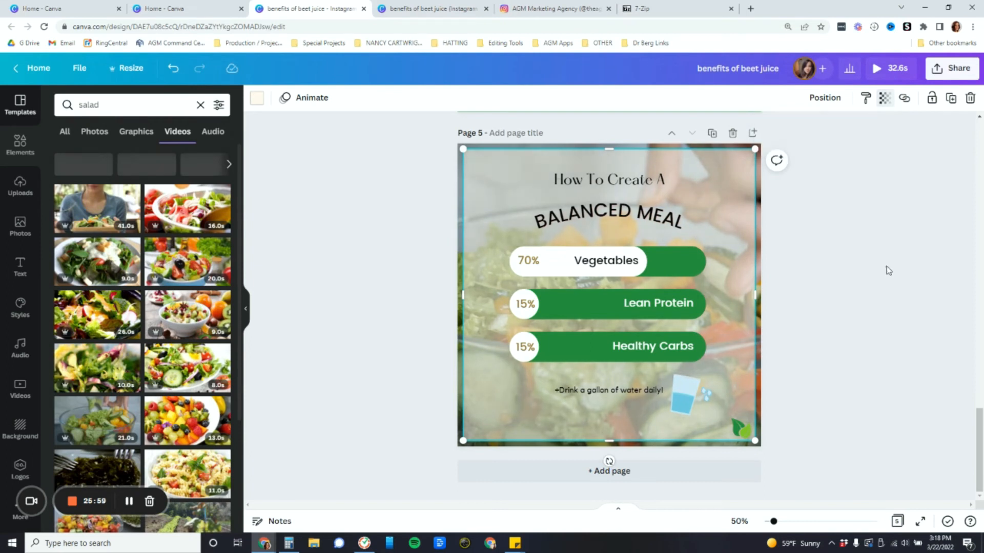
left_click(257, 98)
left_click(96, 157)
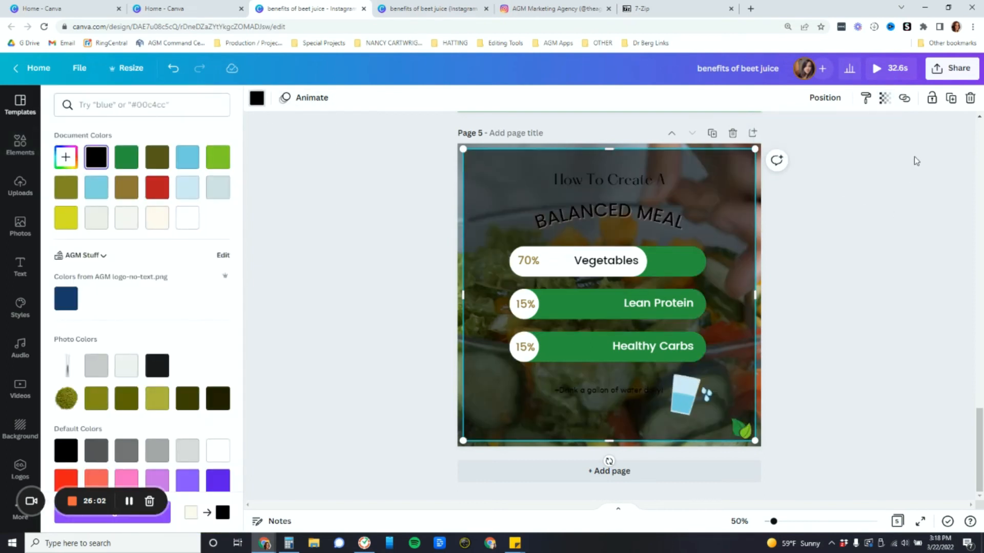
Step: Change the "BALANCED MEAL" and "How To Create A" headings on page 5 to white
left_click(621, 213)
double_click(626, 210)
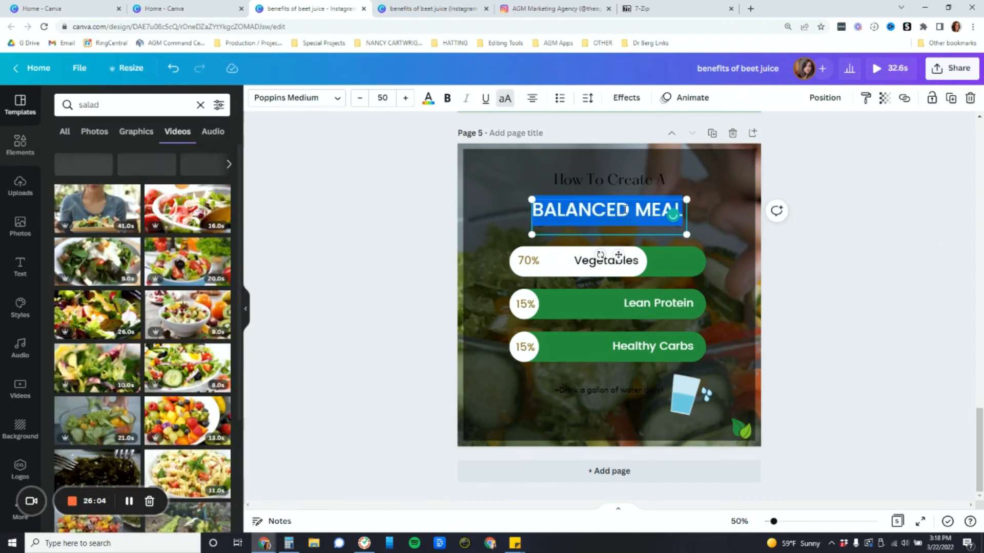
left_click(426, 99)
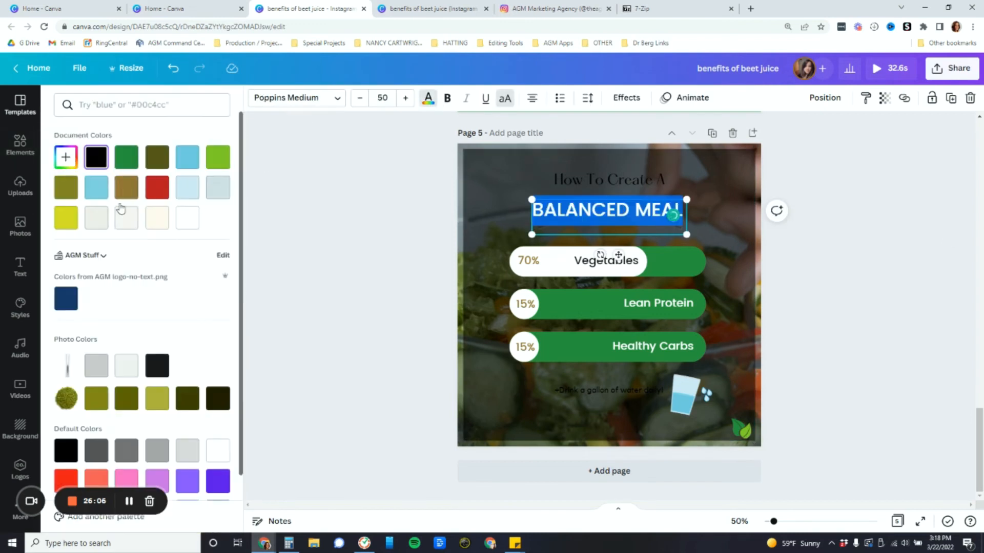
left_click(188, 218)
left_click(612, 182)
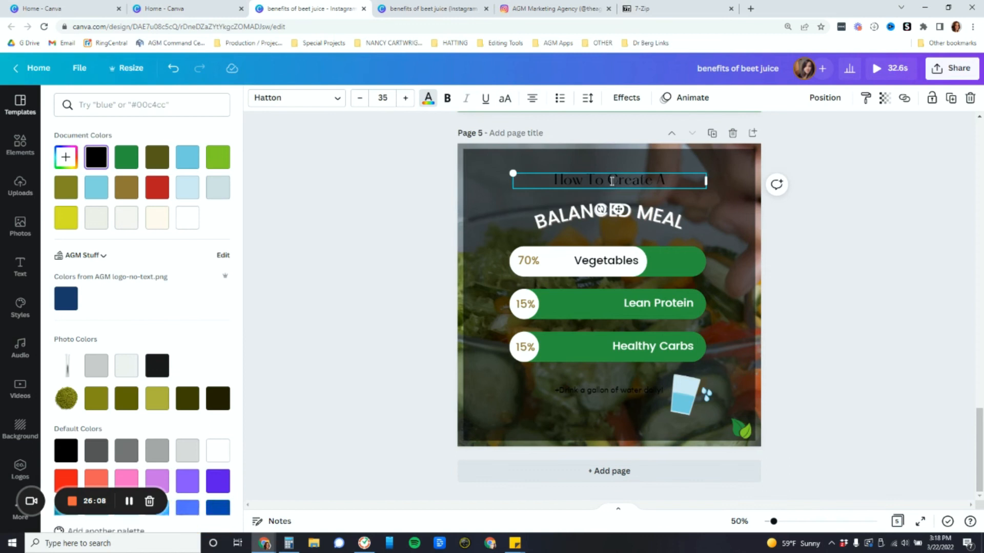
left_click(187, 217)
left_click(878, 293)
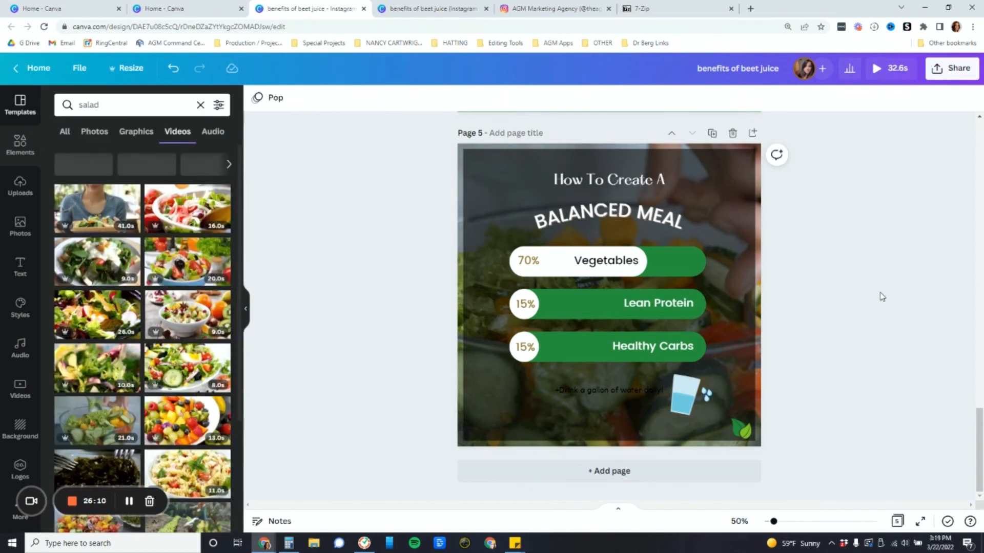
Step: Change the "+Drink a gallon of water daily!" text on page 5 to white
double_click(598, 391)
left_click(428, 98)
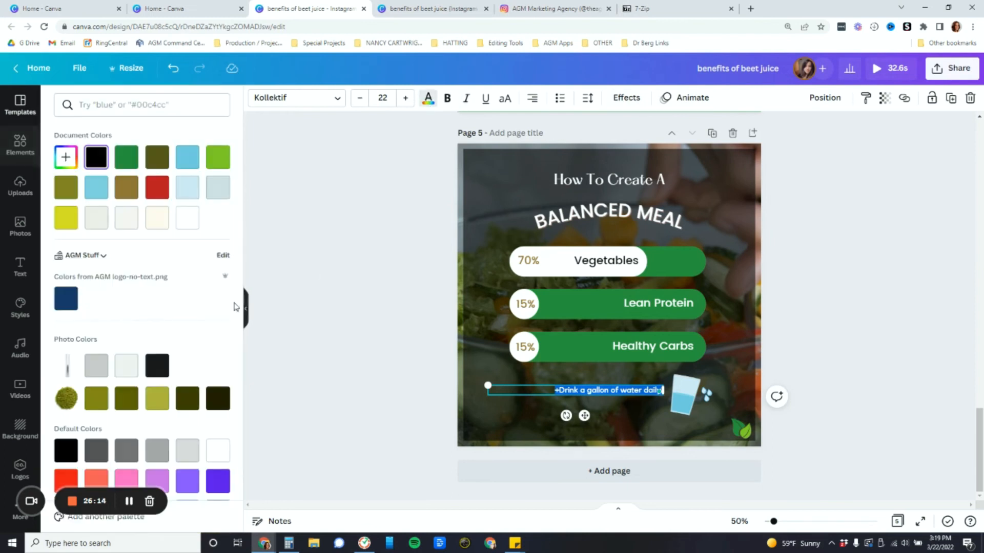
left_click(188, 218)
left_click(830, 312)
Step: Make page 5's black overlay more see-through and play the background video behind it
left_click(737, 297)
left_click(885, 98)
left_click_drag(830, 143, 790, 144)
left_click(830, 363)
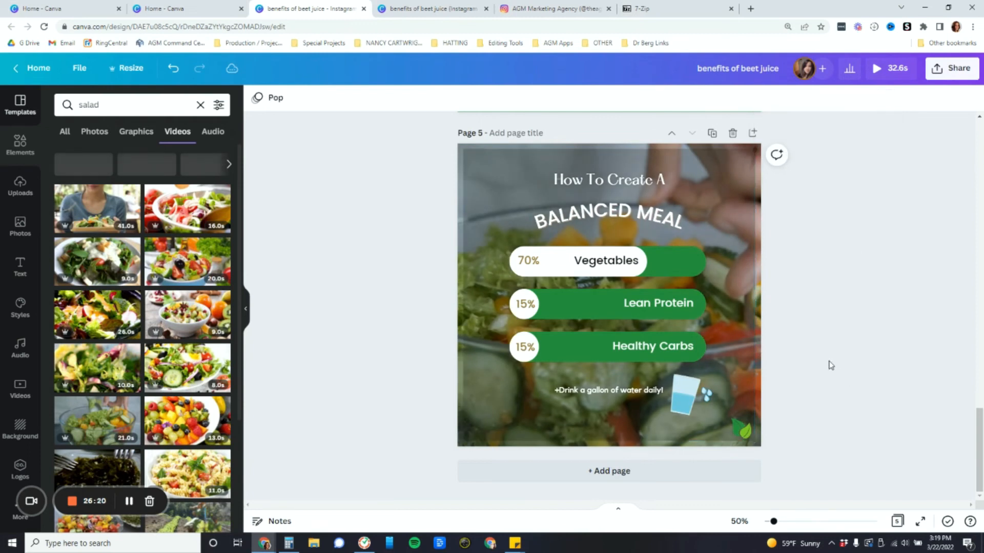
left_click(744, 224)
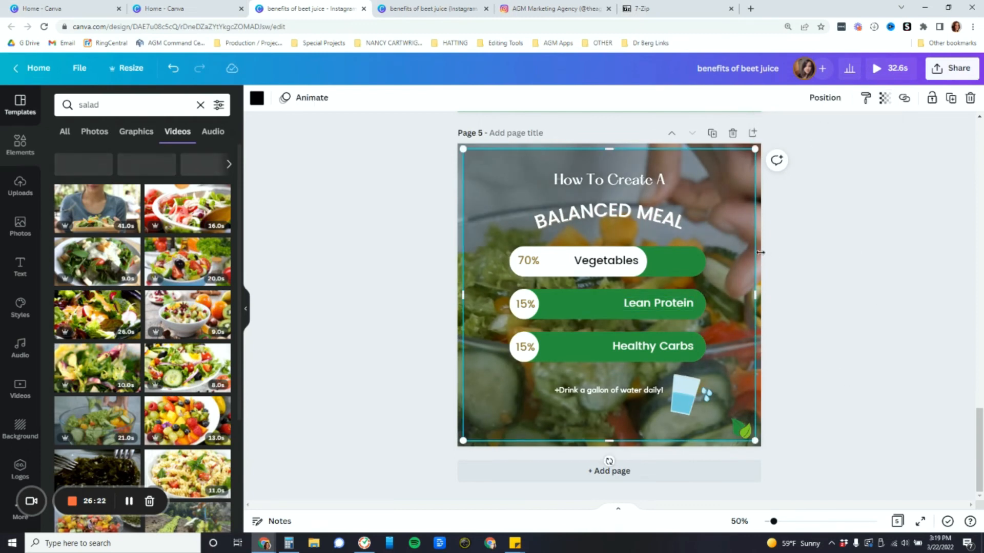
left_click(867, 265)
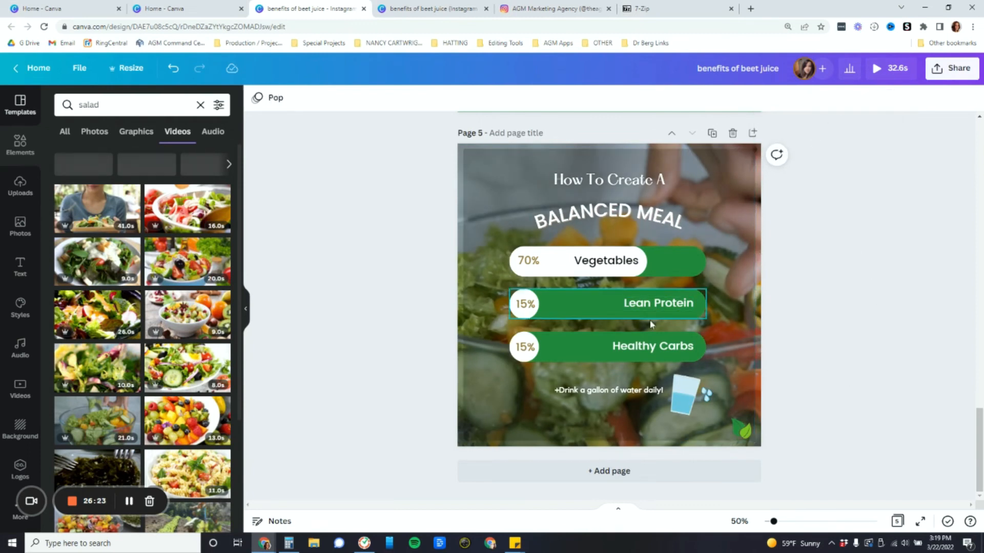
left_click(459, 363)
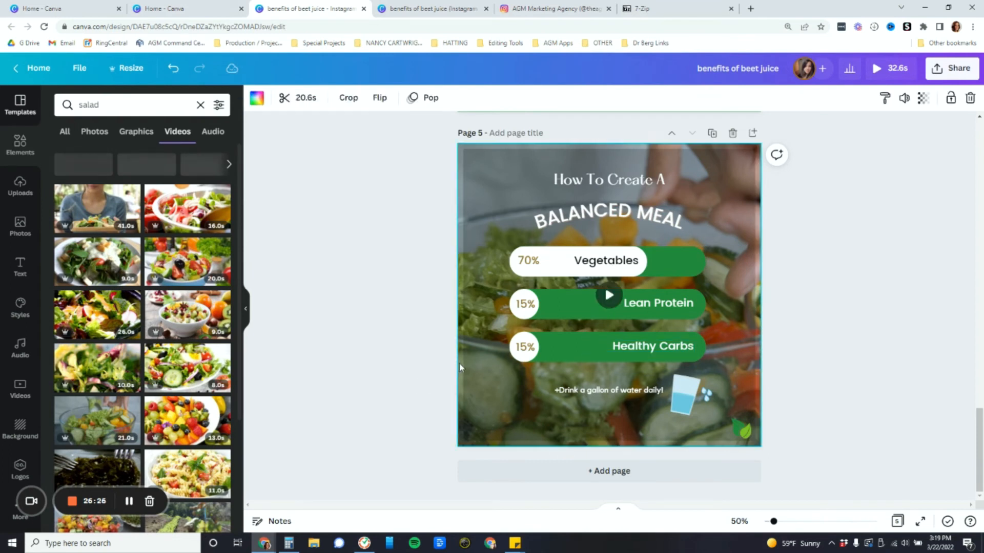
left_click(608, 297)
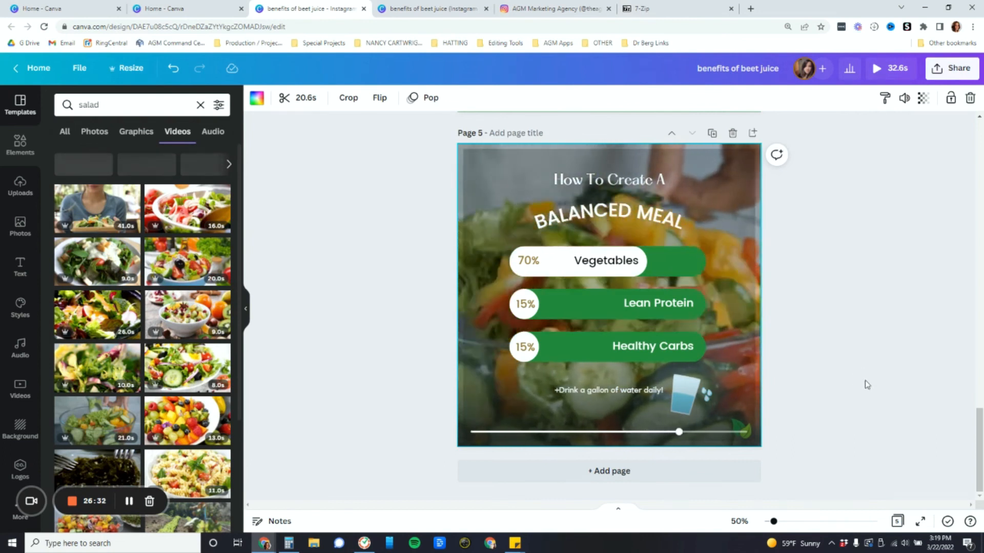
Step: Download only page 5 as an MP4 video
left_click(938, 72)
left_click(809, 340)
left_click(902, 190)
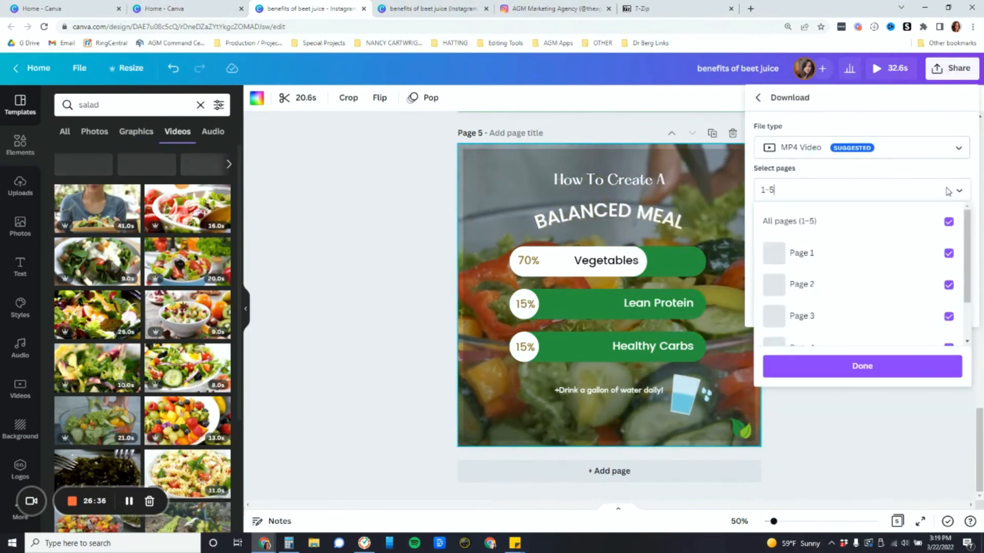
left_click(949, 221)
scroll(922, 308, "down", 2)
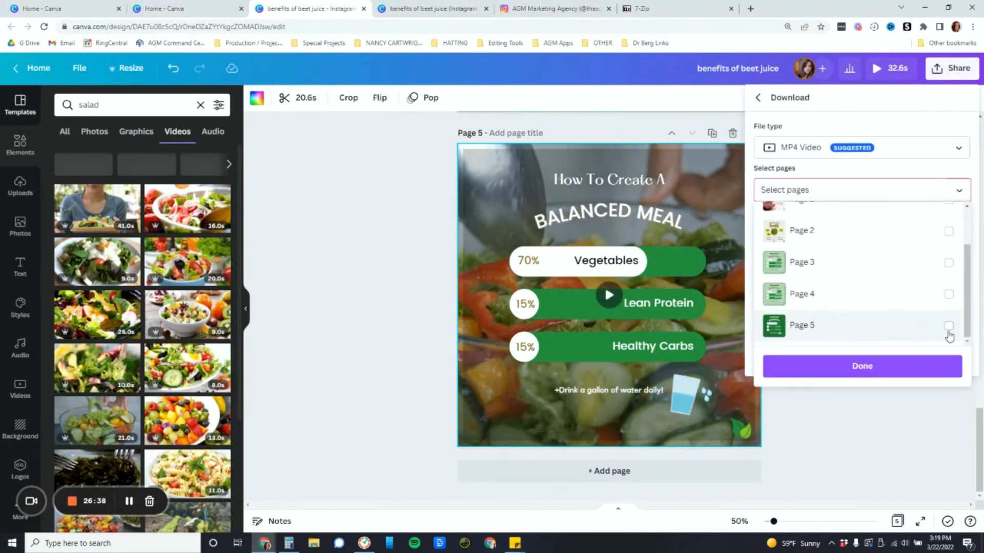
left_click(948, 328)
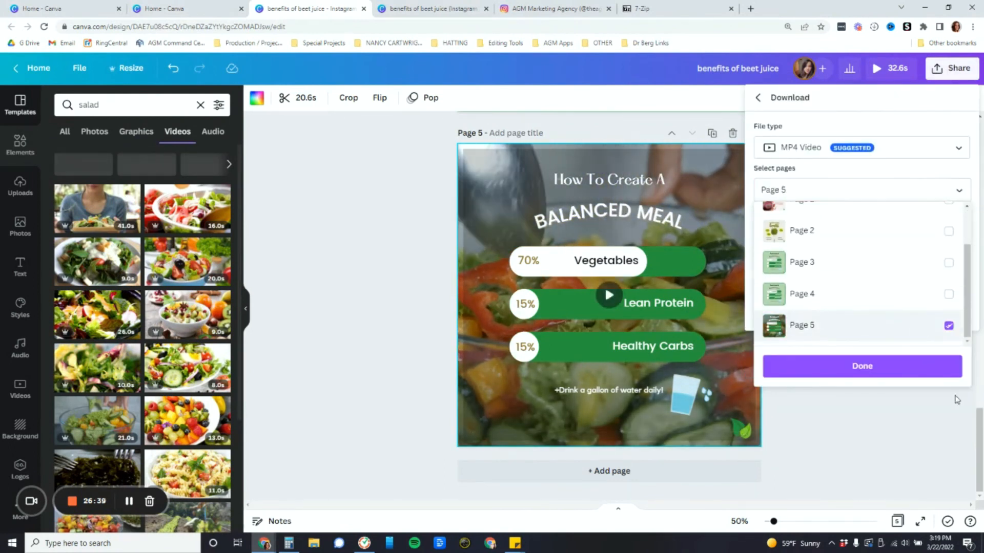
left_click(862, 373)
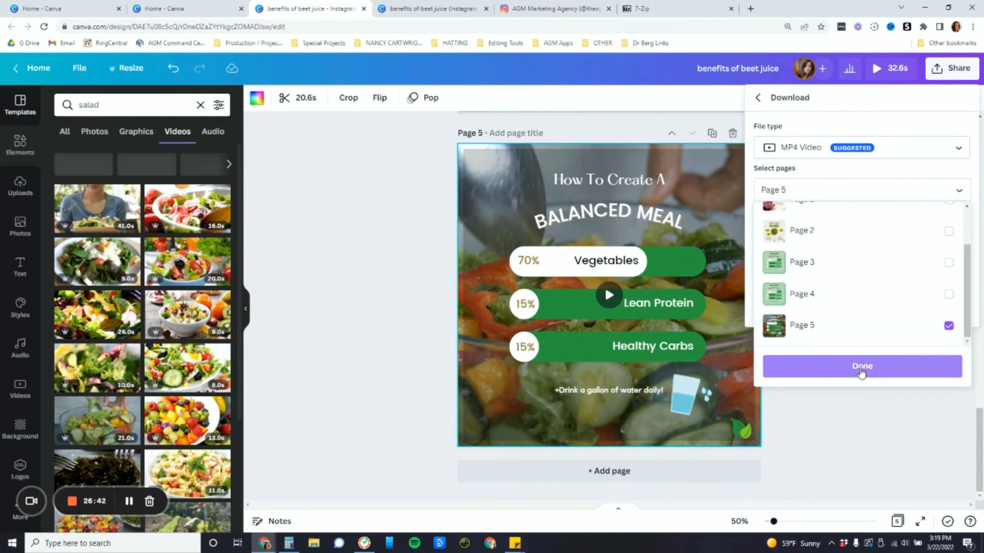
left_click(881, 251)
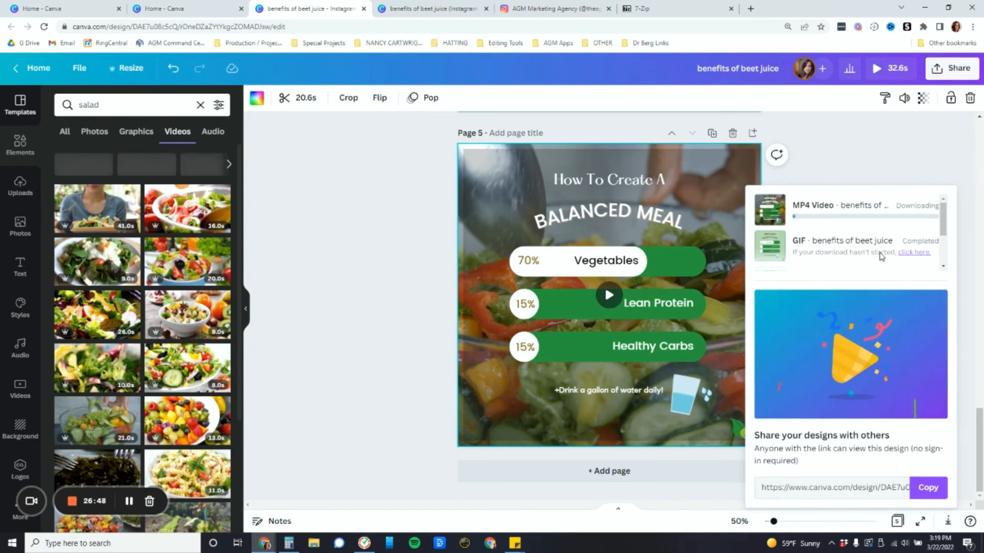
left_click(446, 296)
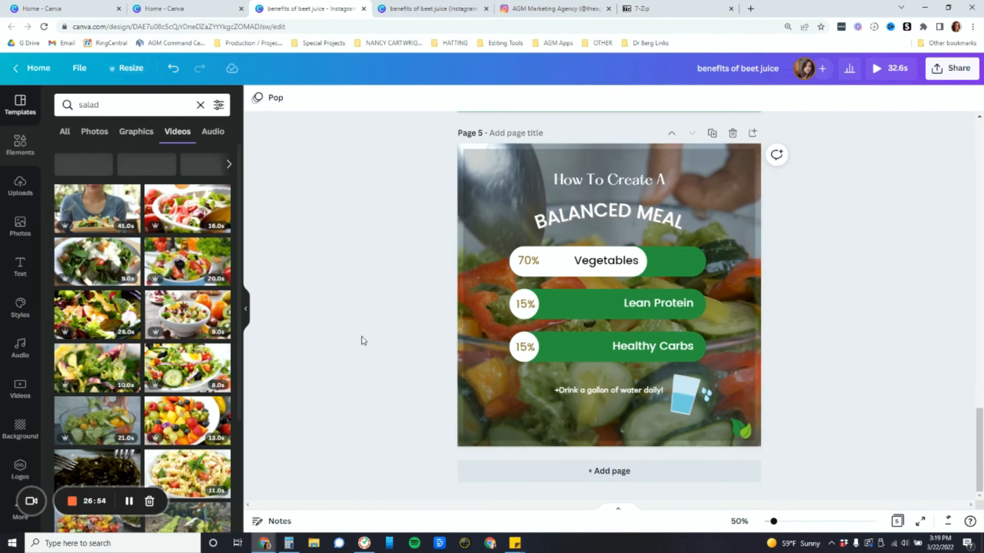
Step: Create a copy of the design resized to Instagram Story, 1080 × 1920 px
left_click(127, 68)
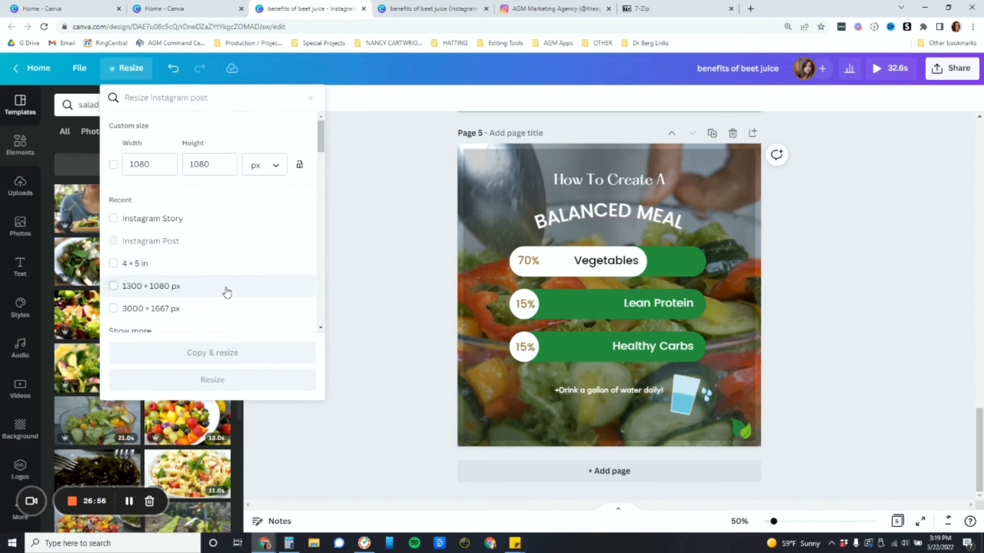
left_click(114, 220)
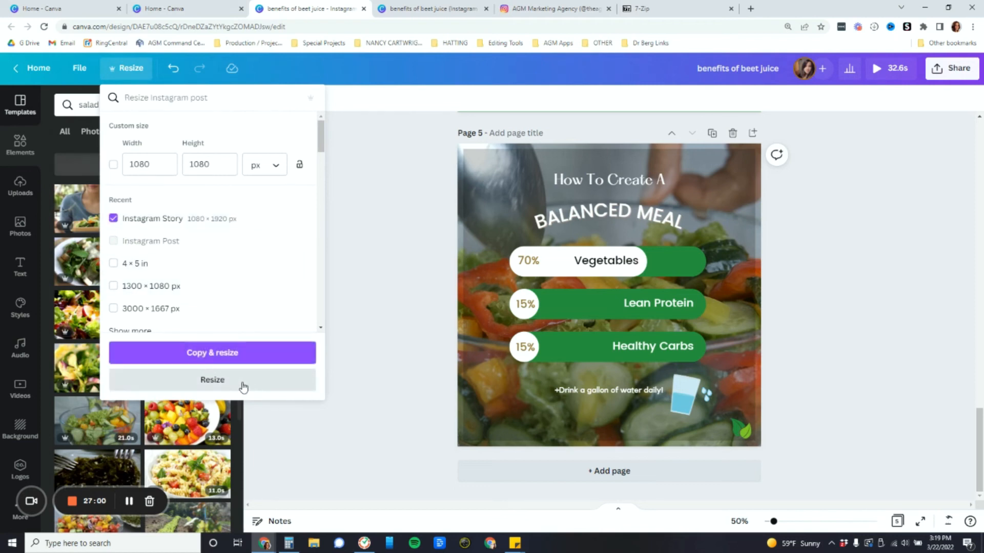
left_click(226, 358)
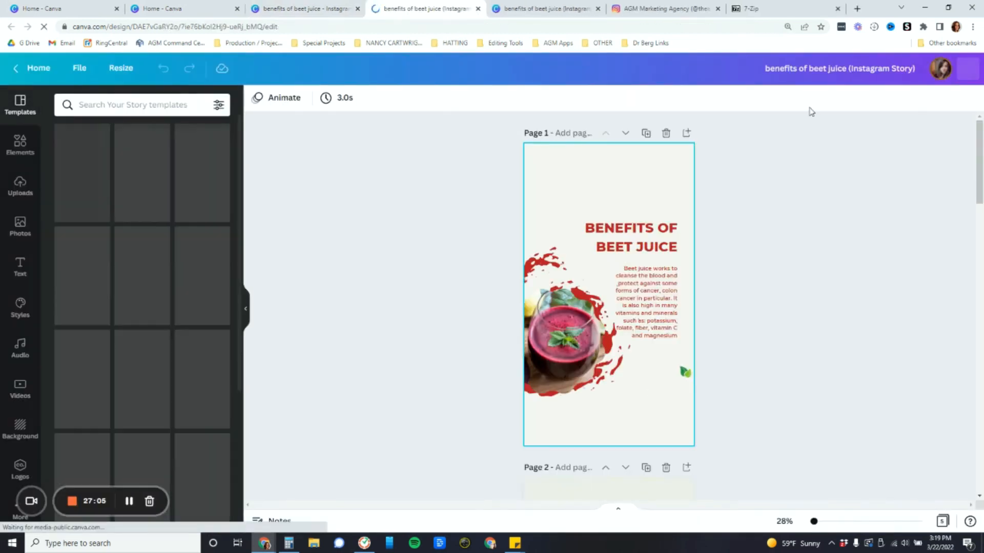
Step: Delete the first four pages of the Story copy, keeping only the balanced meal page with the video background
left_click(669, 136)
left_click(666, 138)
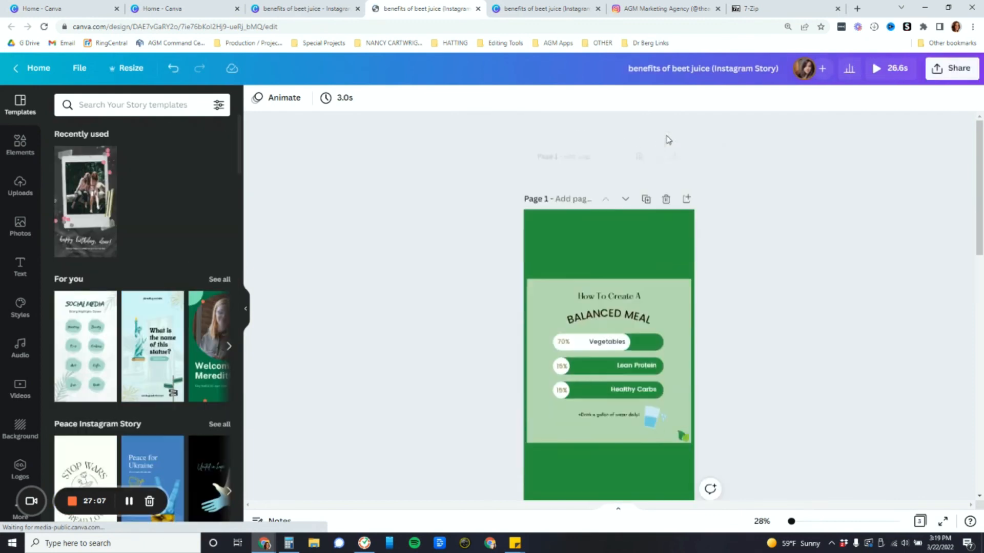
left_click(666, 138)
left_click(666, 136)
Step: Stretch the black overlay upward and downward to cover nearly the full height of the Story page
left_click(544, 231)
left_click_drag(609, 206, 609, 148)
left_click_drag(613, 371, 613, 446)
left_click(815, 239)
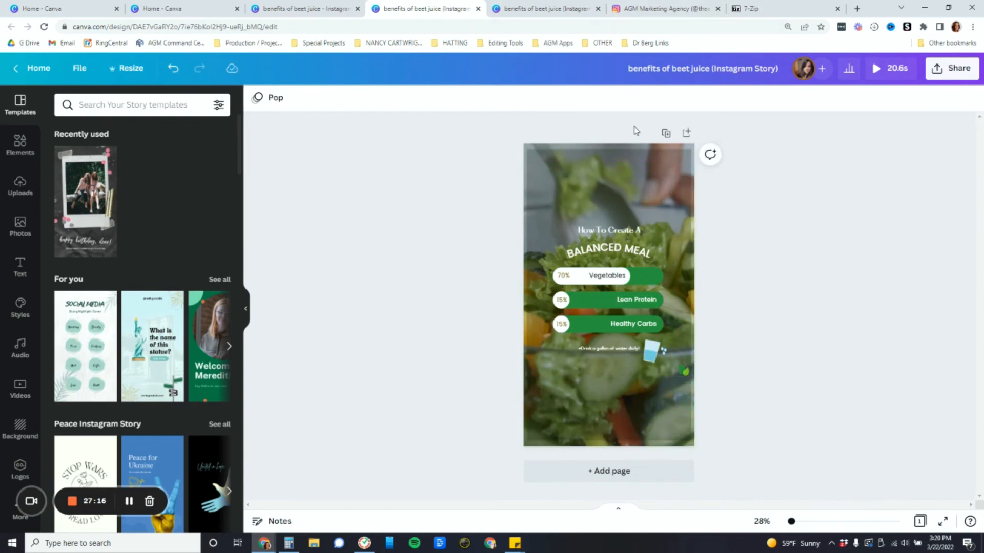
left_click(619, 156)
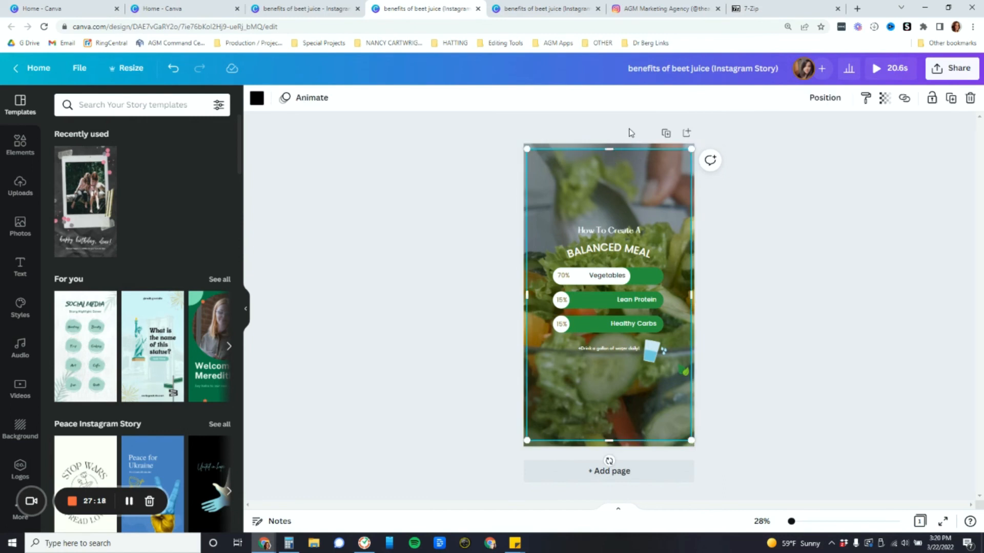
Step: Trim the Story's background video to 15.0 seconds, keeping the end portion of the clip
left_click(627, 148)
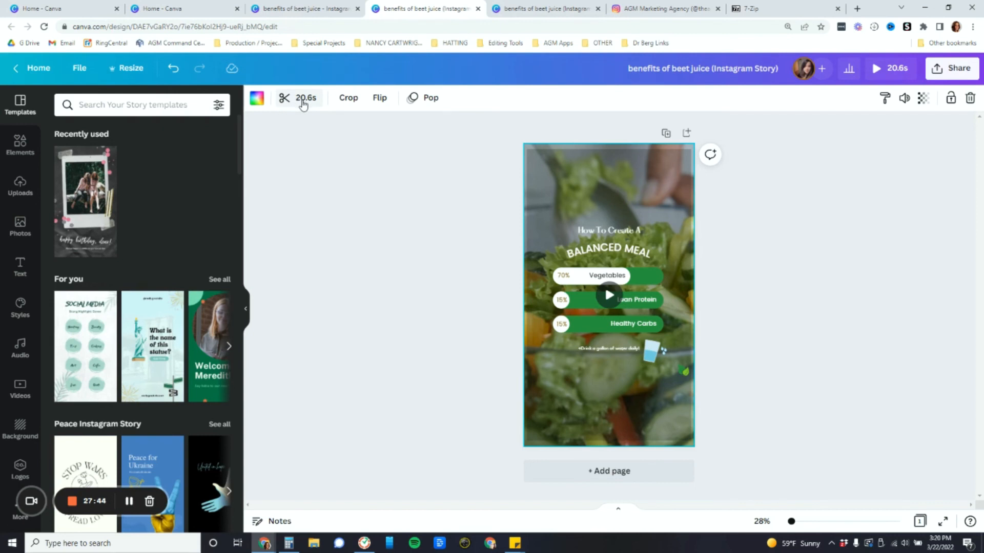
left_click(301, 102)
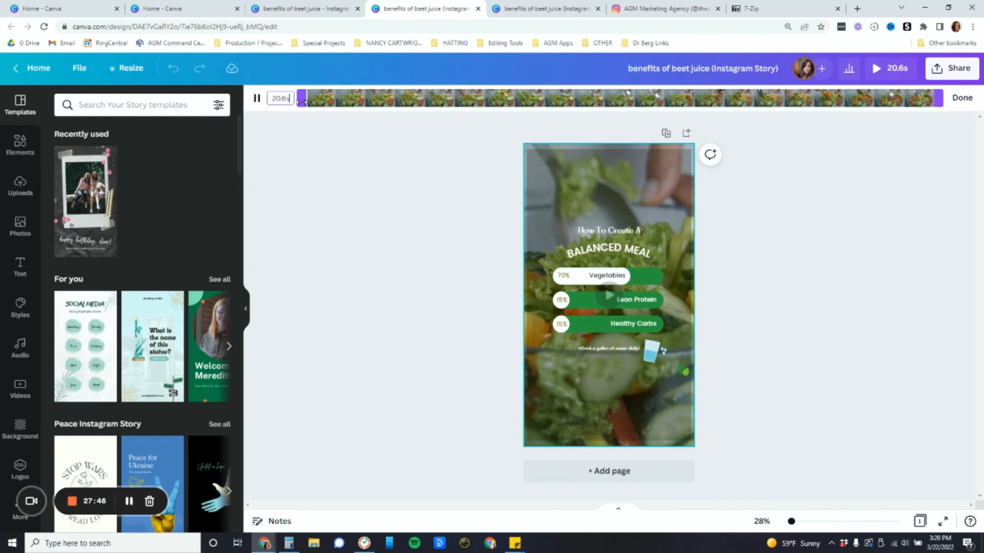
left_click_drag(941, 97, 767, 99)
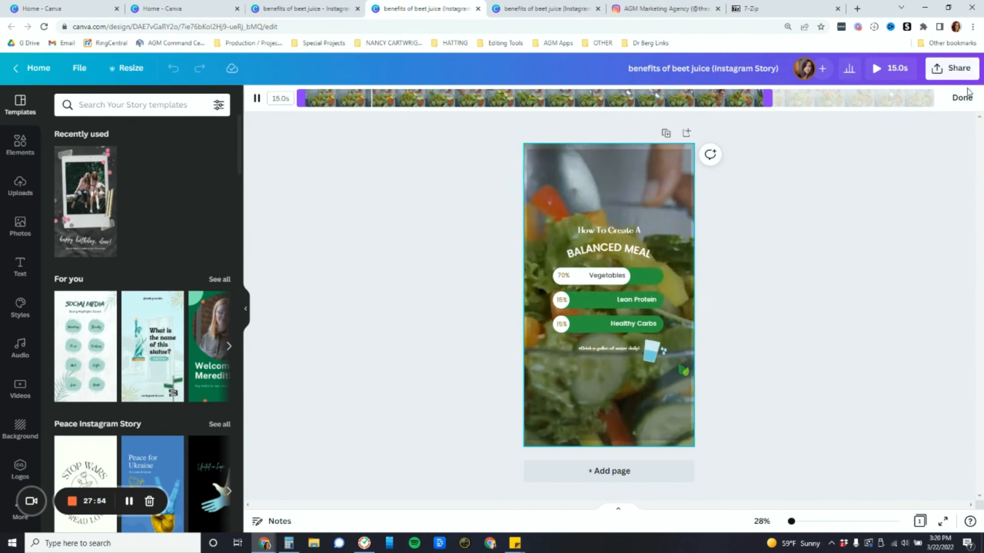
left_click_drag(694, 95, 820, 101)
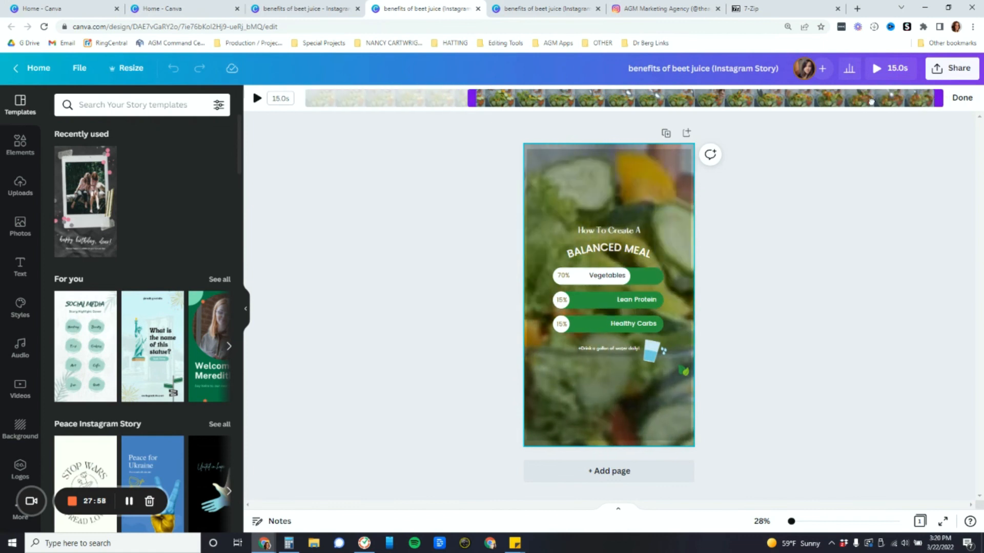
left_click(962, 98)
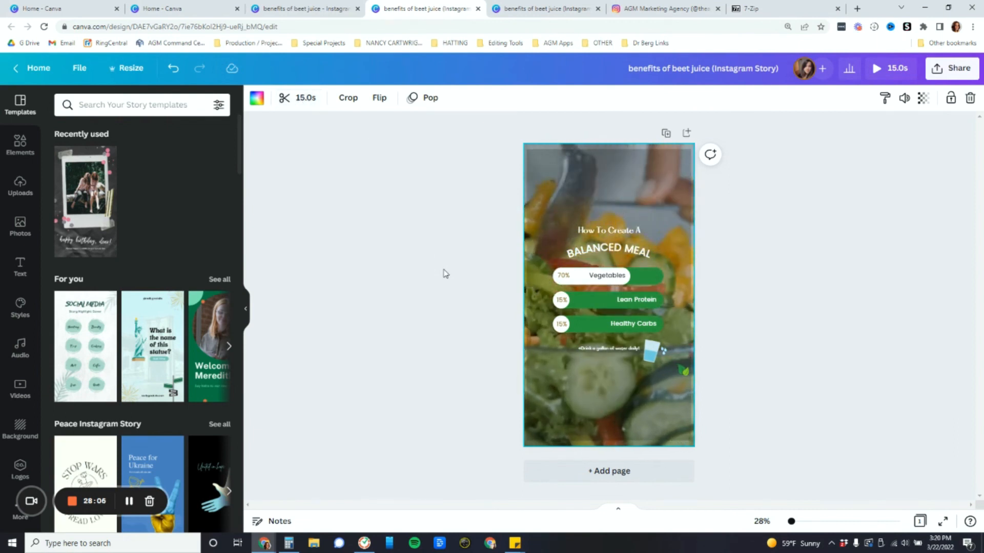
left_click(723, 281)
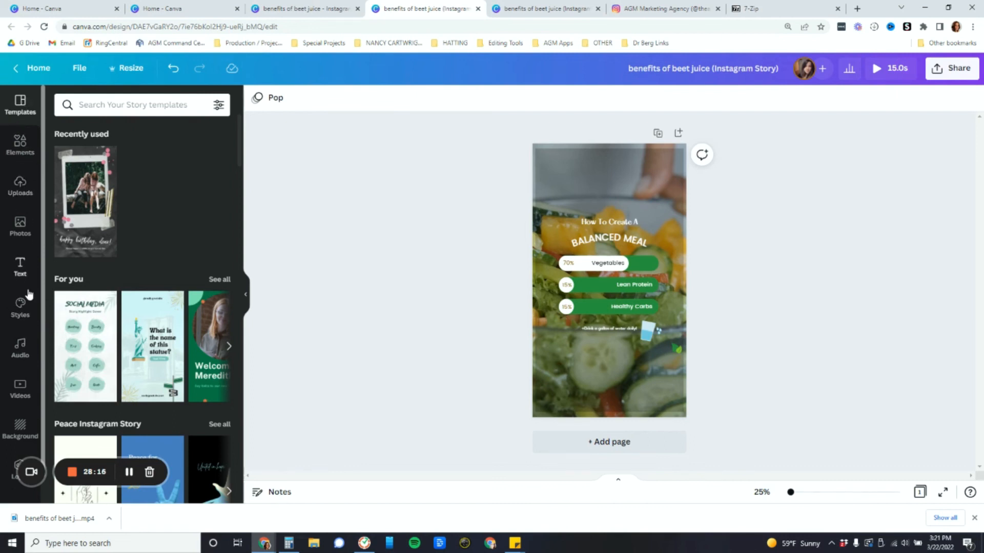
Step: Look through the photo, upload, element, text and template libraries available for the Story
left_click(20, 230)
left_click(20, 185)
left_click(20, 145)
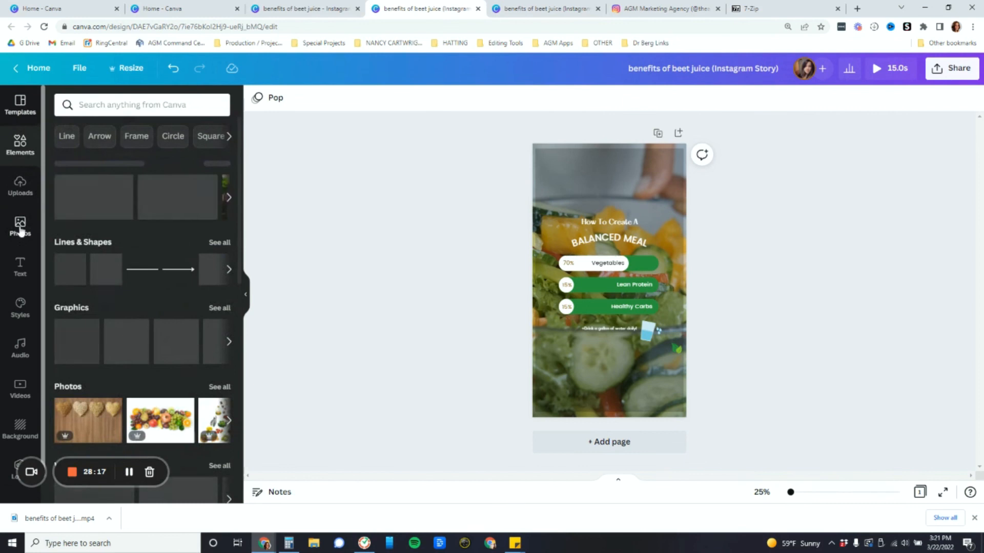
left_click(20, 224)
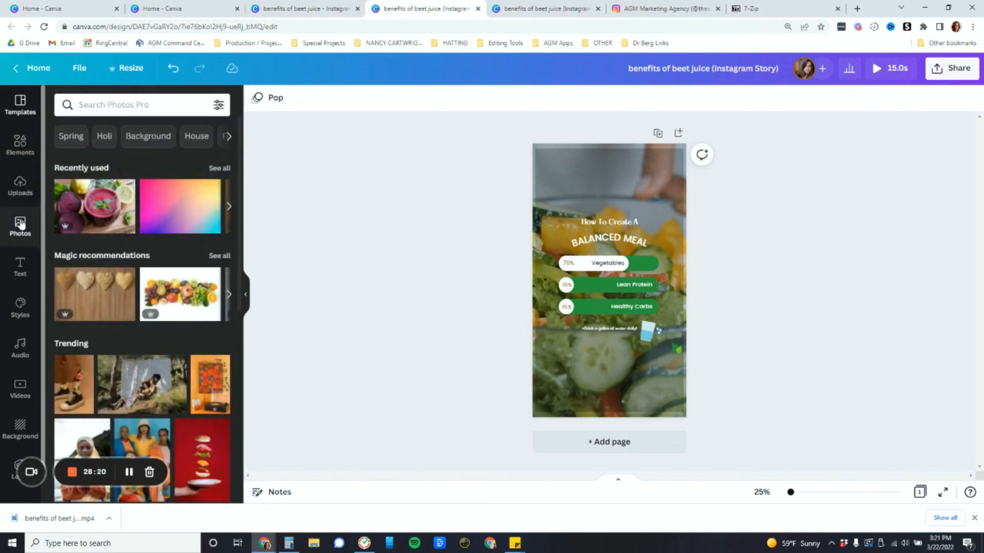
left_click(18, 103)
left_click(19, 144)
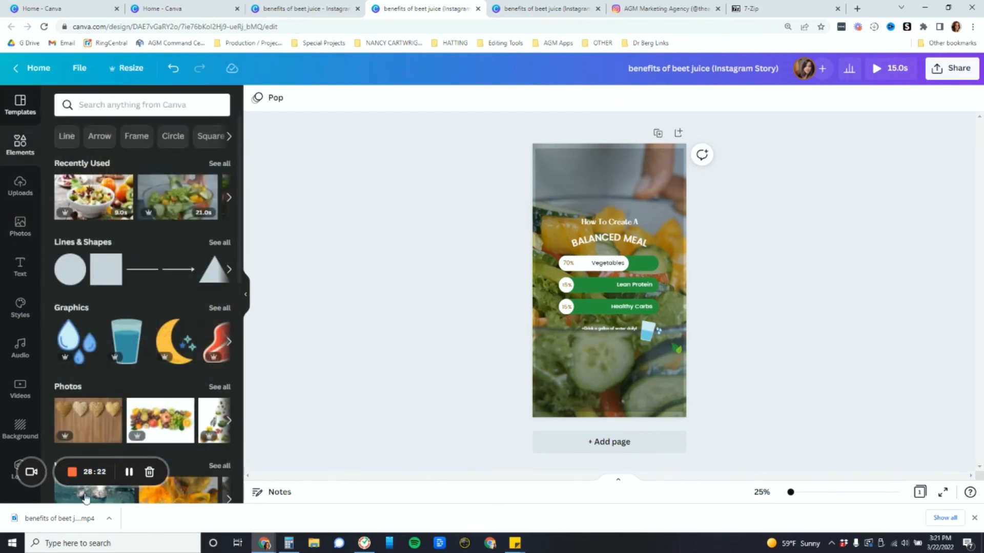
left_click(25, 267)
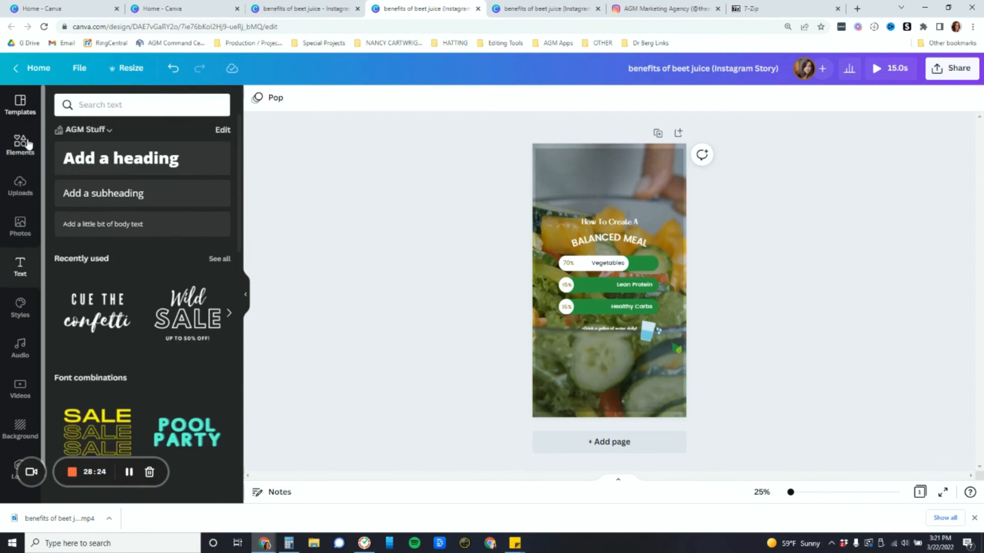
left_click(28, 106)
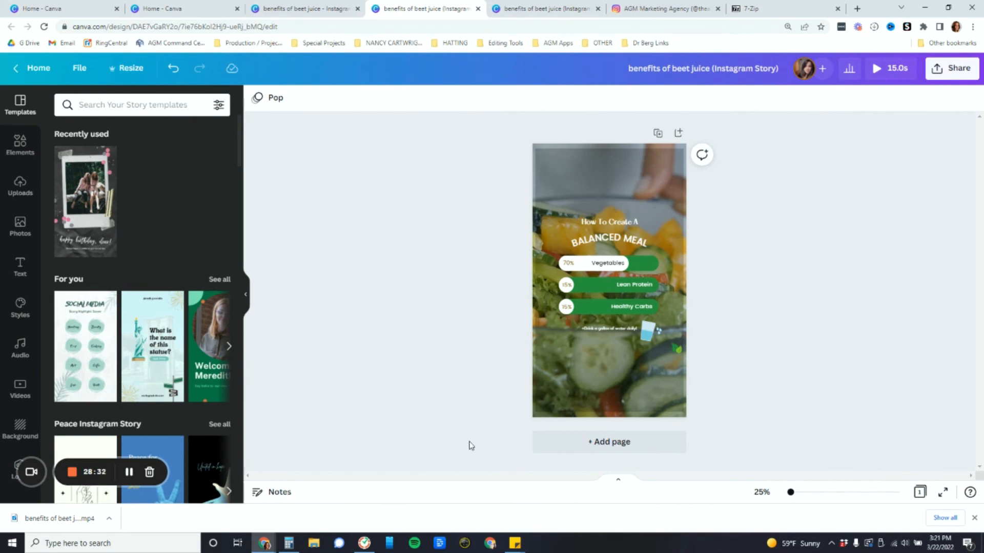
Step: Try an uploaded portrait cutout near the lower edge of the Story page, delete it, and browse more uploaded images
left_click(16, 192)
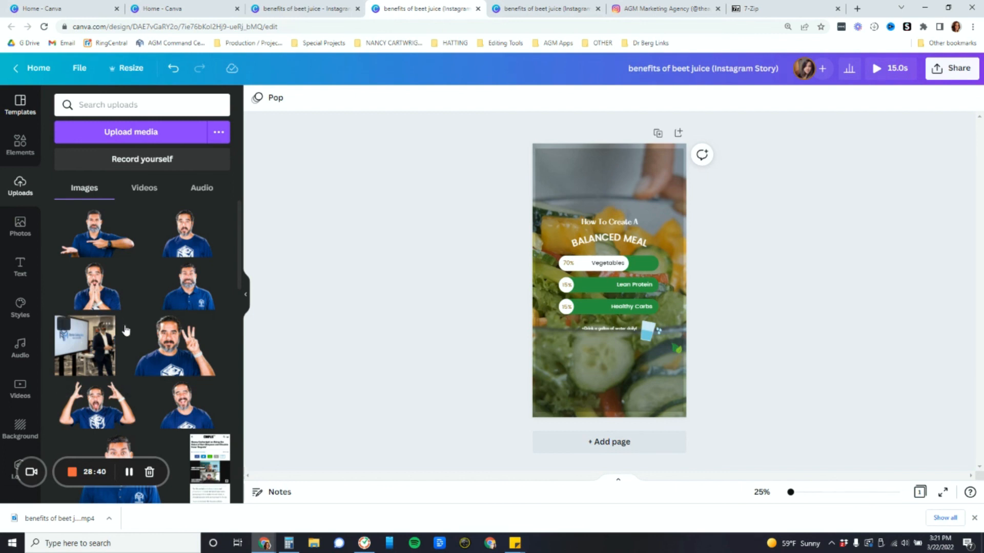
left_click(186, 233)
left_click_drag(622, 319, 614, 418)
key("Delete")
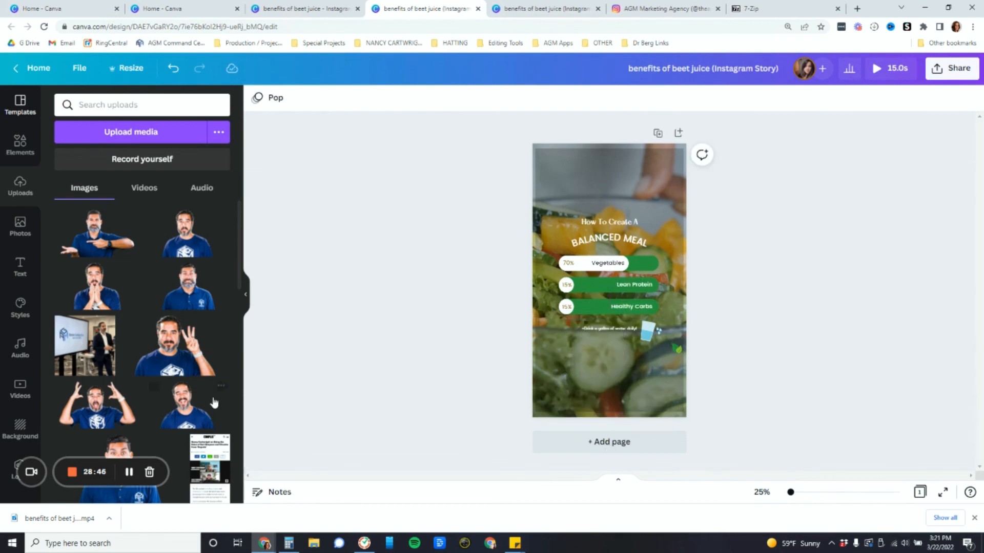
scroll(85, 395, "down", 3)
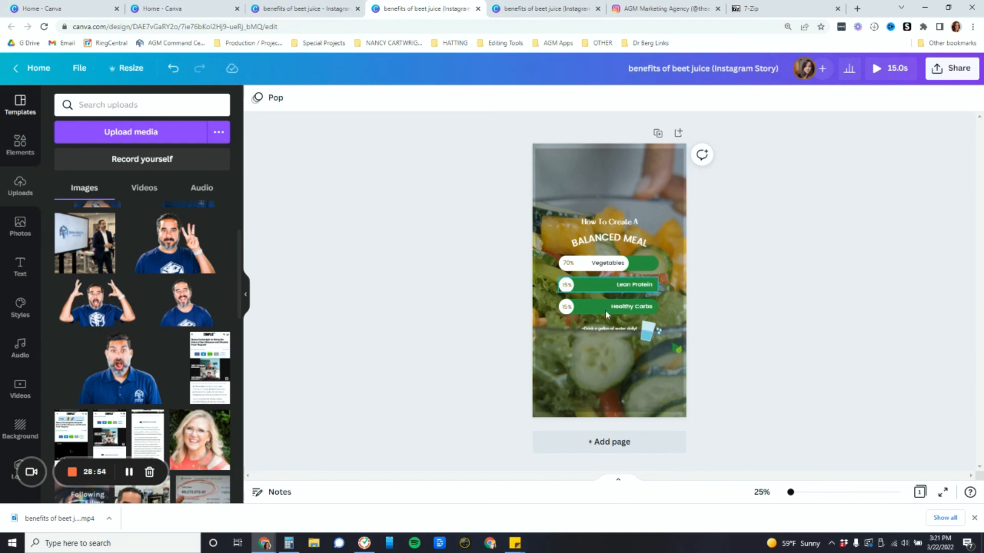
Step: Preview the recently used Tweet and Delete instrumental track and add it to the Story as audio
left_click(21, 348)
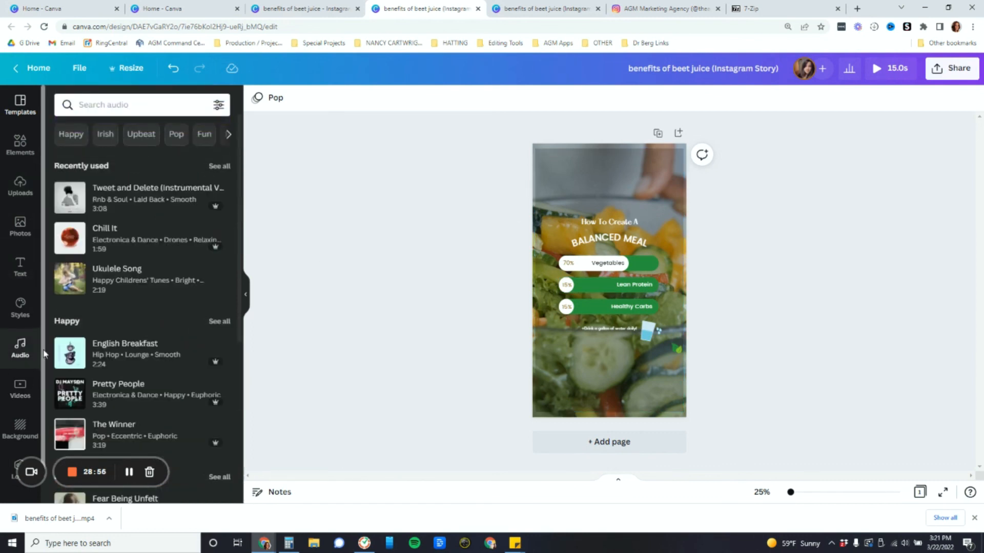
left_click(72, 201)
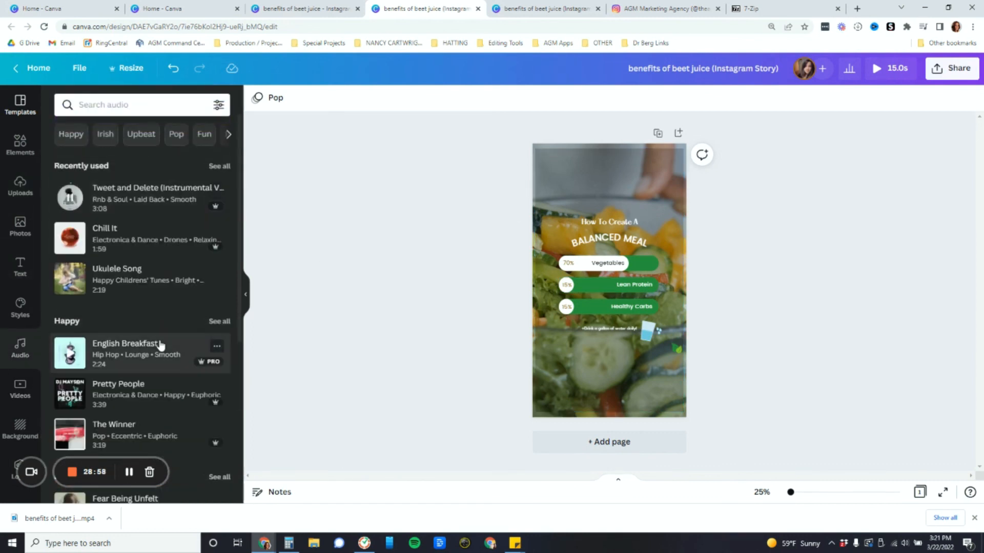
left_click(147, 201)
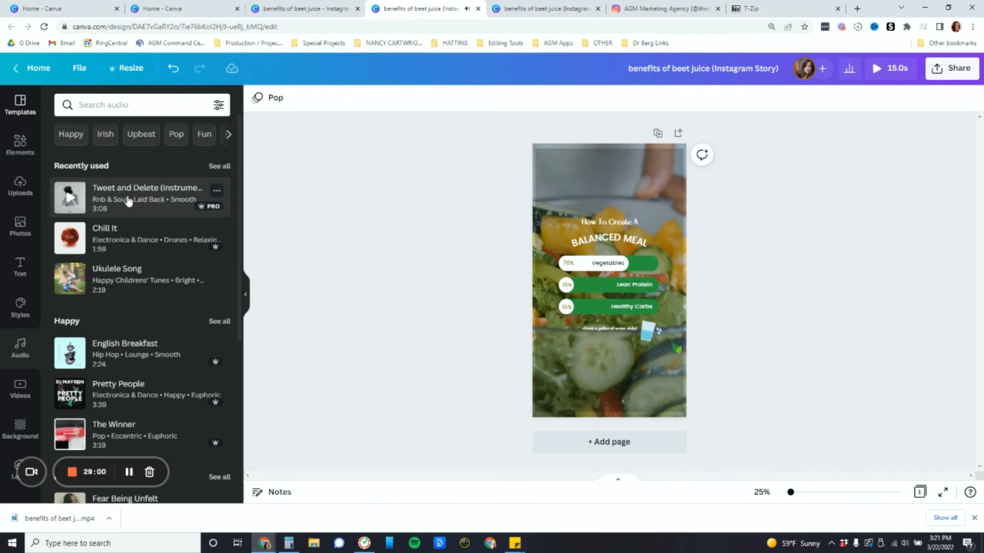
left_click(127, 199)
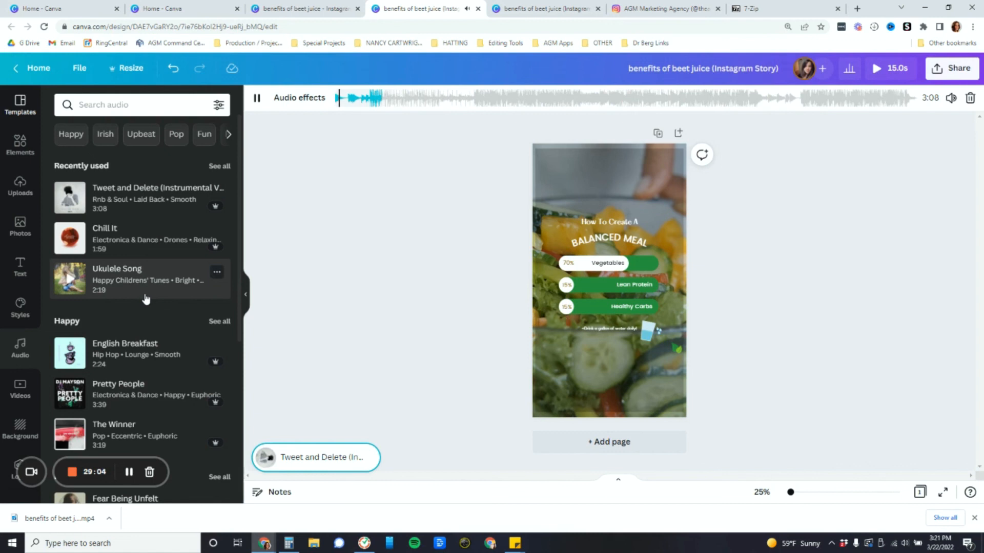
Step: Lower the system volume to 10 and pause playback of the Story's audio track
key("XF86AudioLowerVolume")
key("XF86AudioLowerVolume")
key("XF86AudioLowerVolume")
key("XF86AudioLowerVolume")
key("XF86AudioLowerVolume")
key("XF86AudioLowerVolume")
key("XF86AudioLowerVolume")
key("XF86AudioLowerVolume")
key("XF86AudioLowerVolume")
key("XF86AudioLowerVolume")
key("XF86AudioLowerVolume")
key("XF86AudioLowerVolume")
key("XF86AudioLowerVolume")
key("XF86AudioLowerVolume")
key("XF86AudioLowerVolume")
key("XF86AudioLowerVolume")
key("XF86AudioLowerVolume")
key("XF86AudioLowerVolume")
key("XF86AudioLowerVolume")
key("XF86AudioLowerVolume")
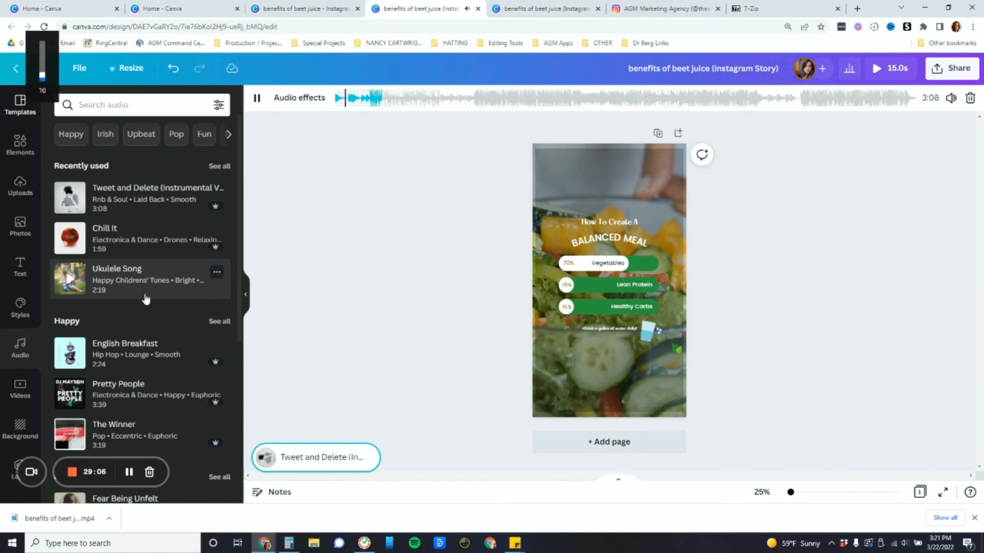
left_click(425, 348)
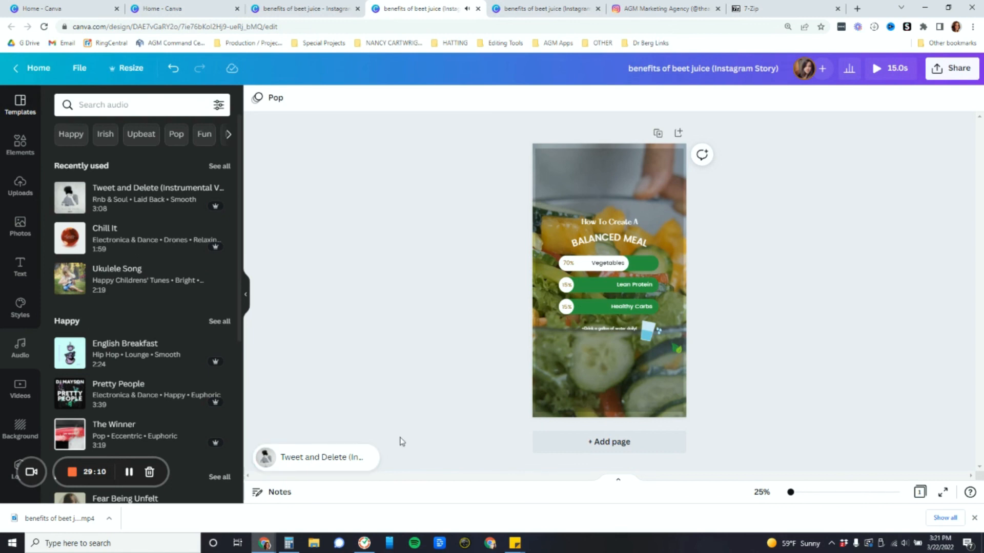
left_click(328, 464)
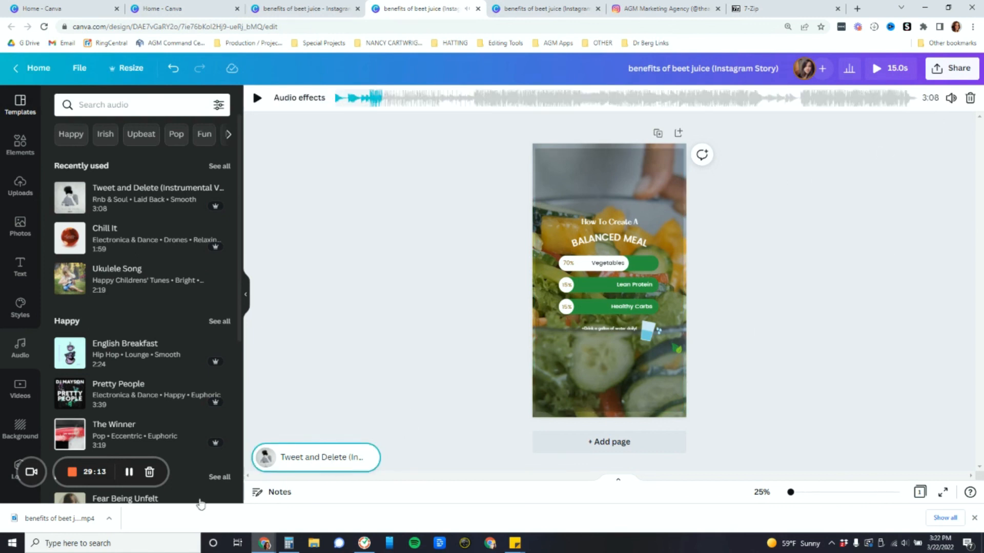
Step: Browse the audio and video libraries and the recent and suggested searches for elements
scroll(104, 380, "down", 4)
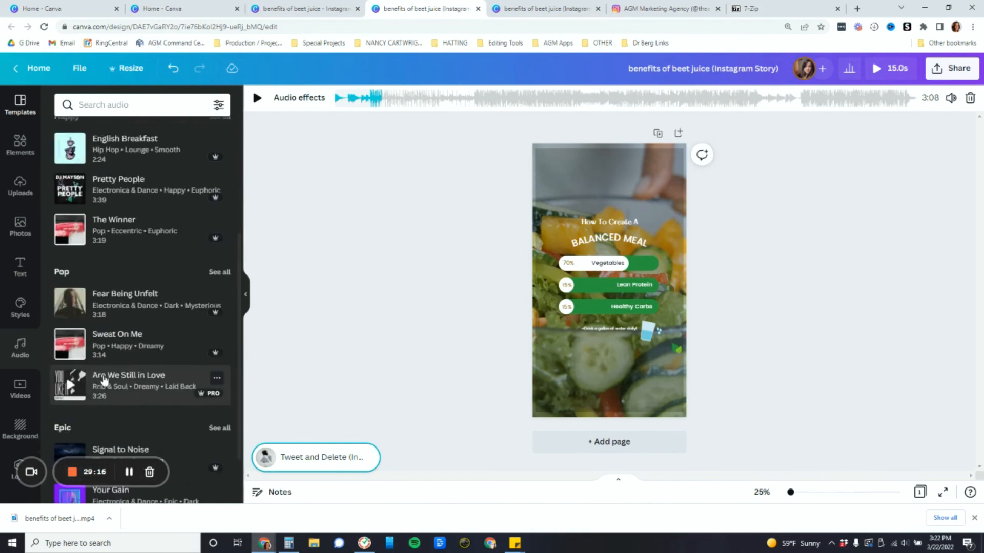
left_click(20, 388)
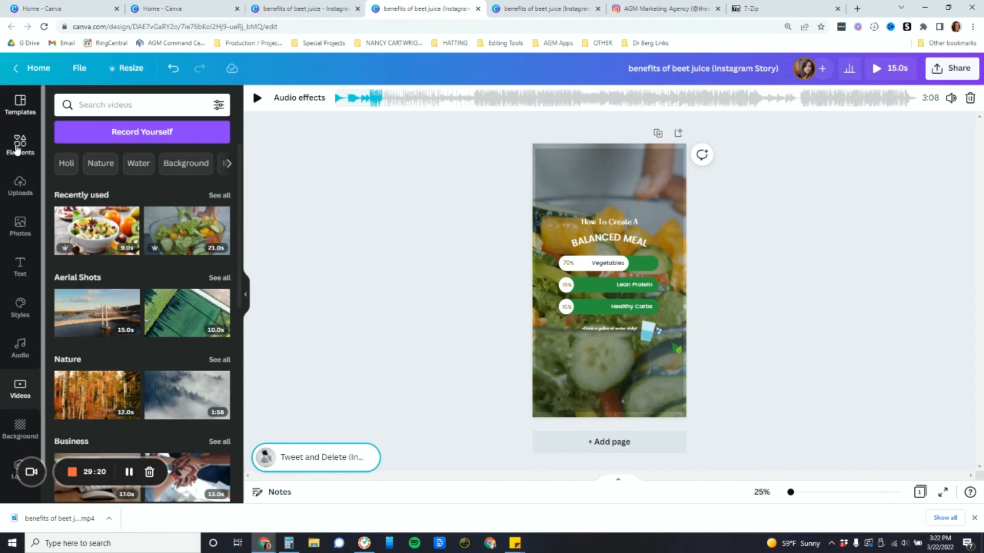
left_click(18, 144)
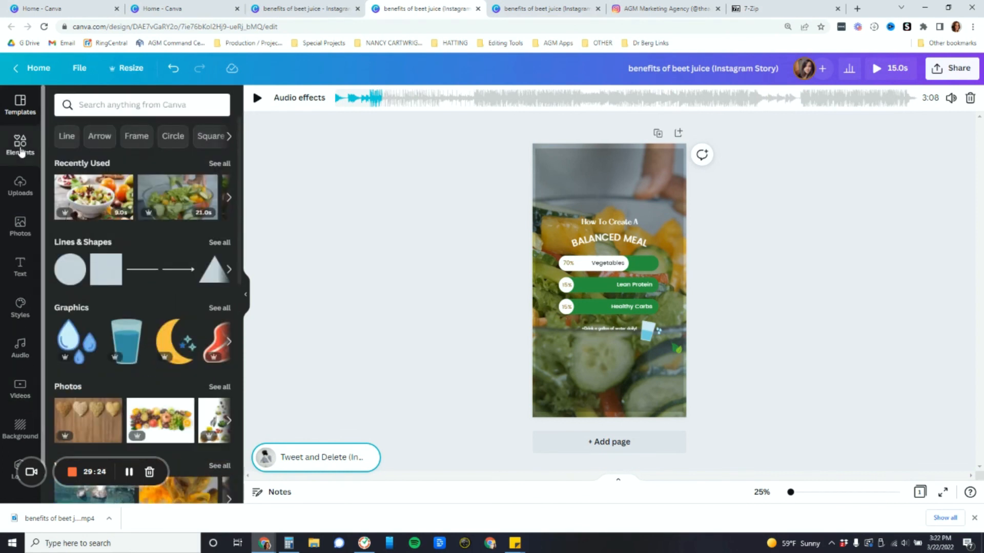
left_click(130, 105)
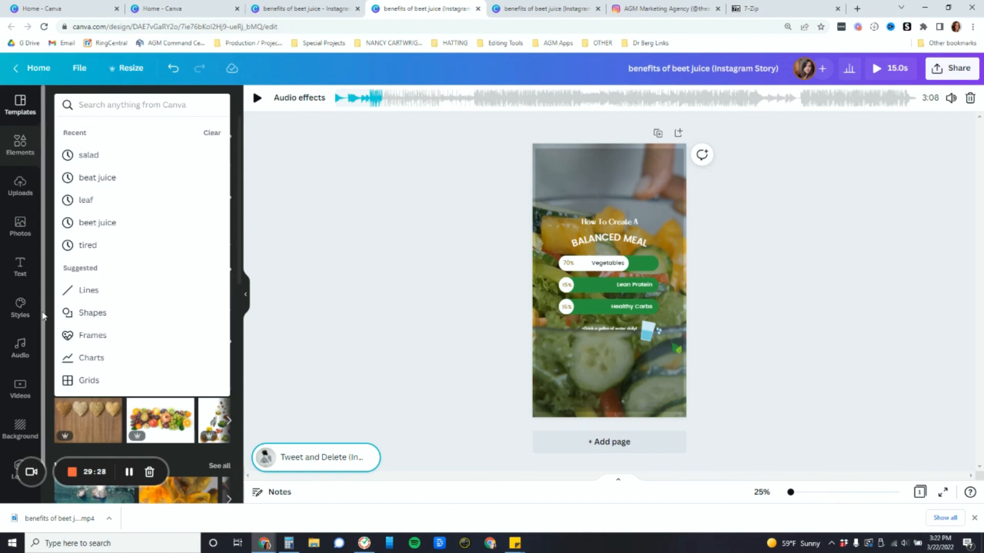
scroll(20, 409, "down", 2)
left_click(432, 344)
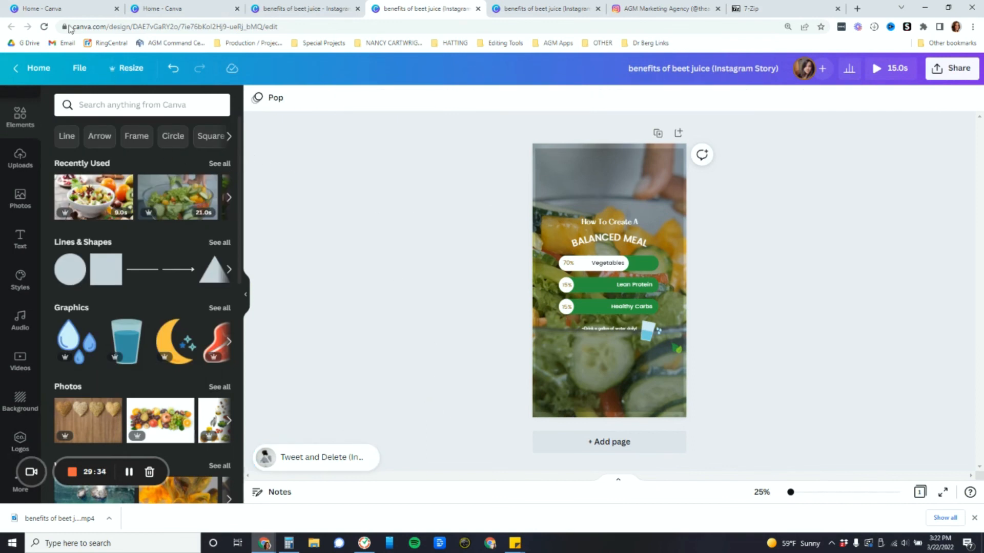
Step: Return to the home page and open the AGM Stuff brand kit
left_click(16, 73)
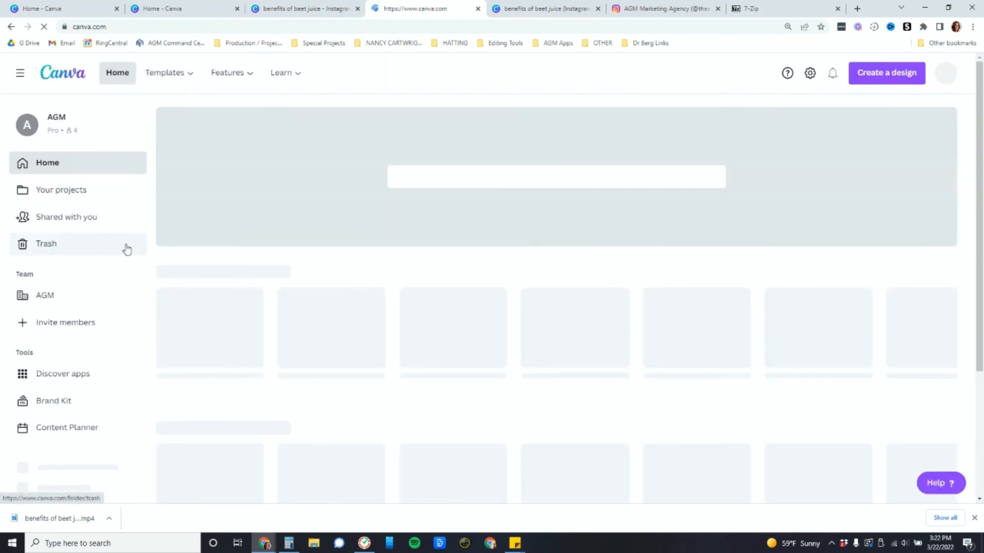
scroll(80, 324, "down", 4)
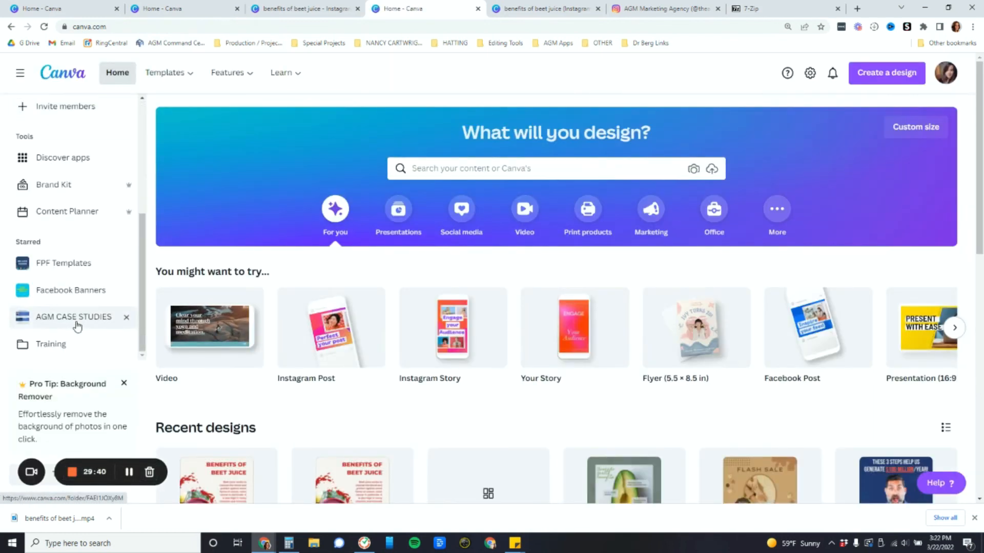
scroll(71, 256, "up", 3)
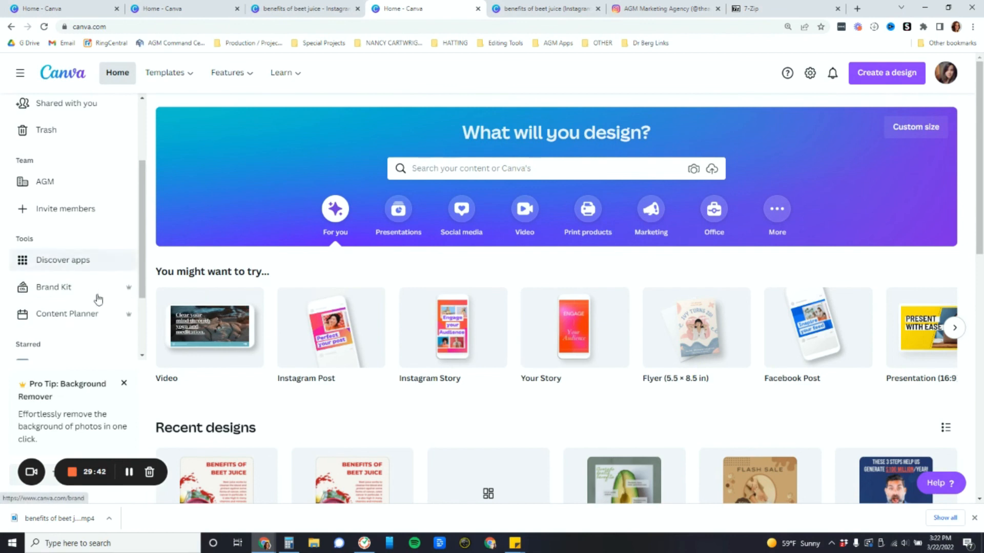
left_click(81, 291)
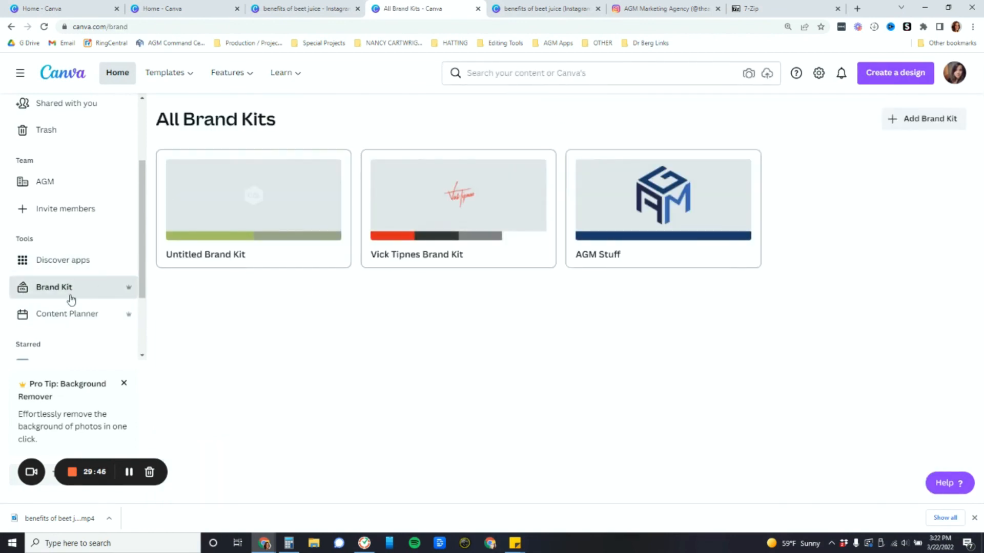
left_click(690, 253)
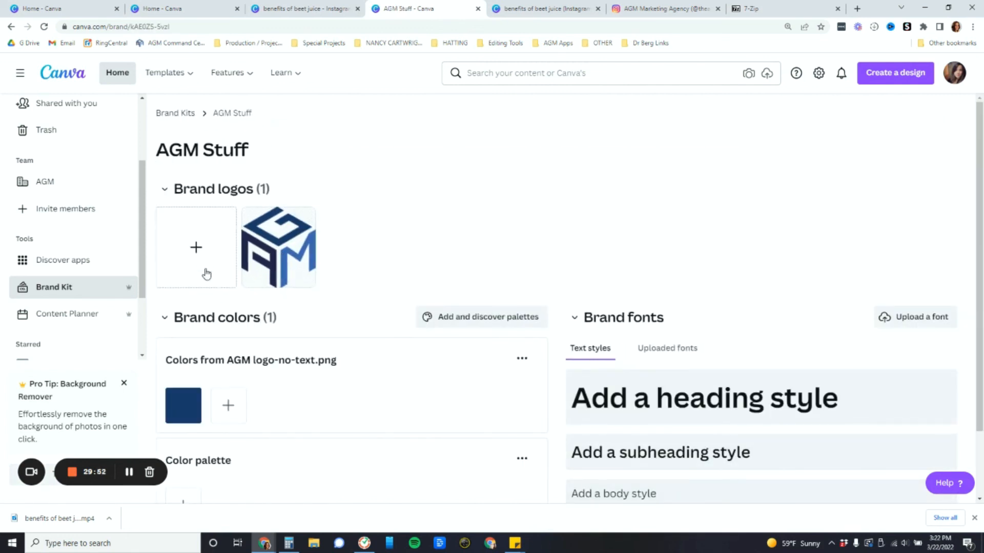
Step: Add white (#FFFFFF) and a medium blue to the brand color set taken from the AGM logo
scroll(210, 287, "down", 2)
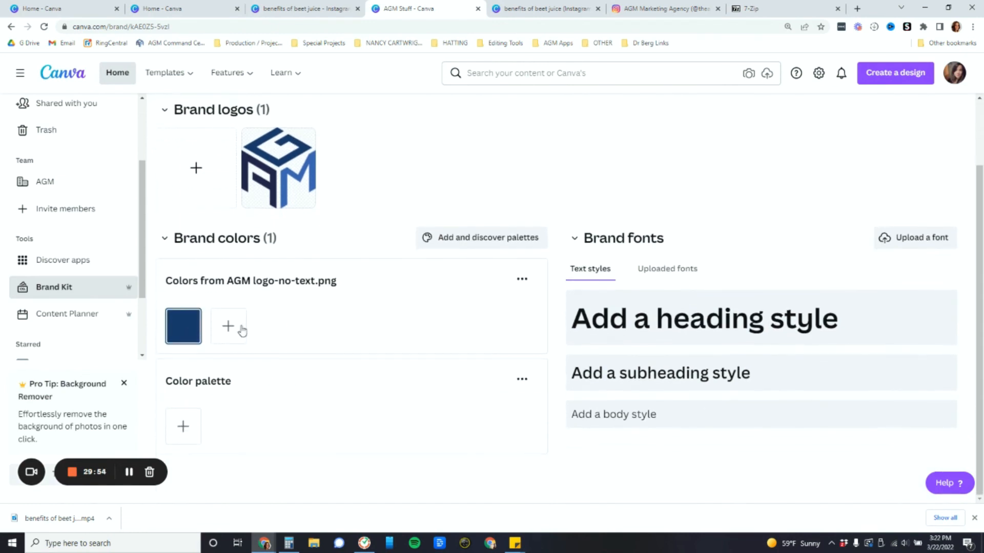
left_click(225, 333)
left_click_drag(249, 394, 222, 355)
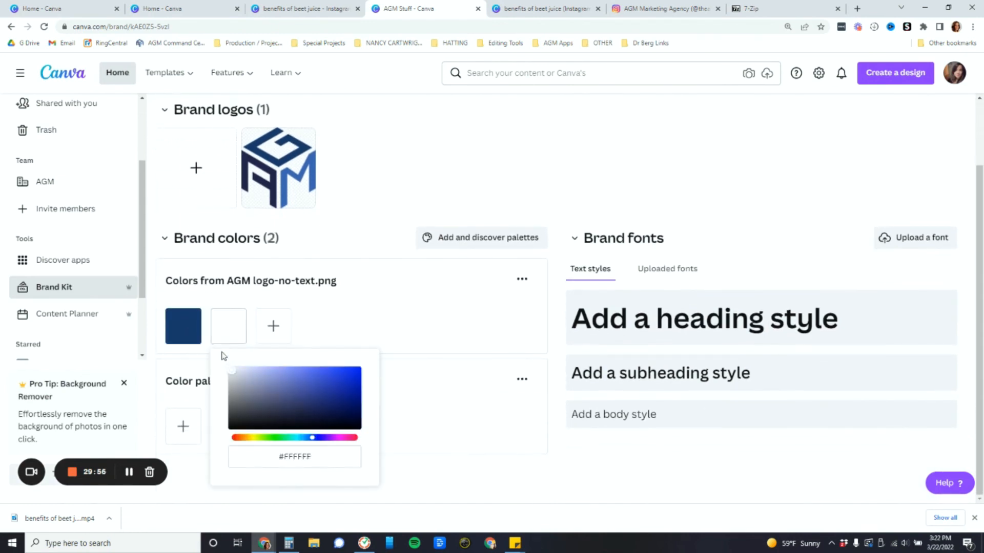
left_click(375, 318)
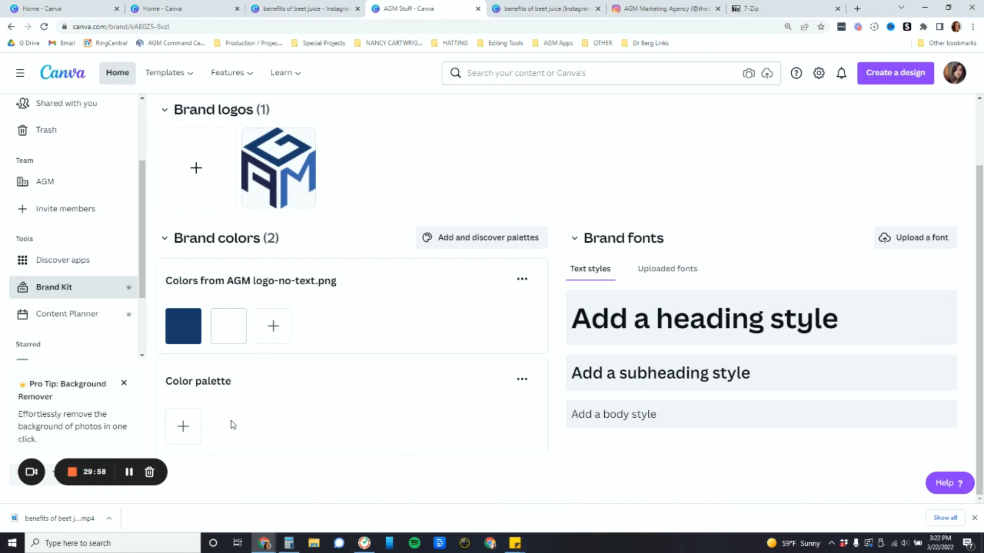
left_click(273, 326)
left_click(419, 313)
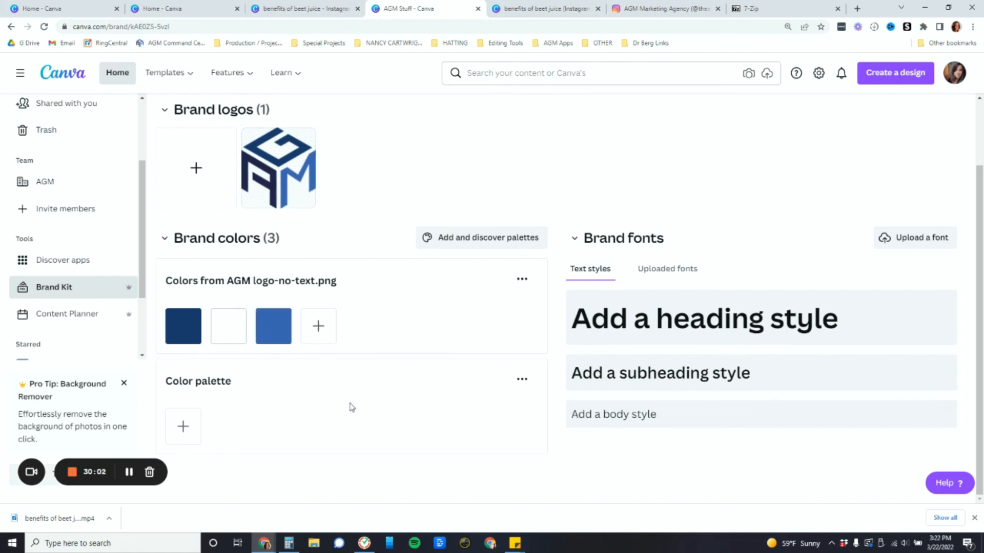
Step: Set the brand kit's heading style to the Bebas Neue font
left_click(663, 322)
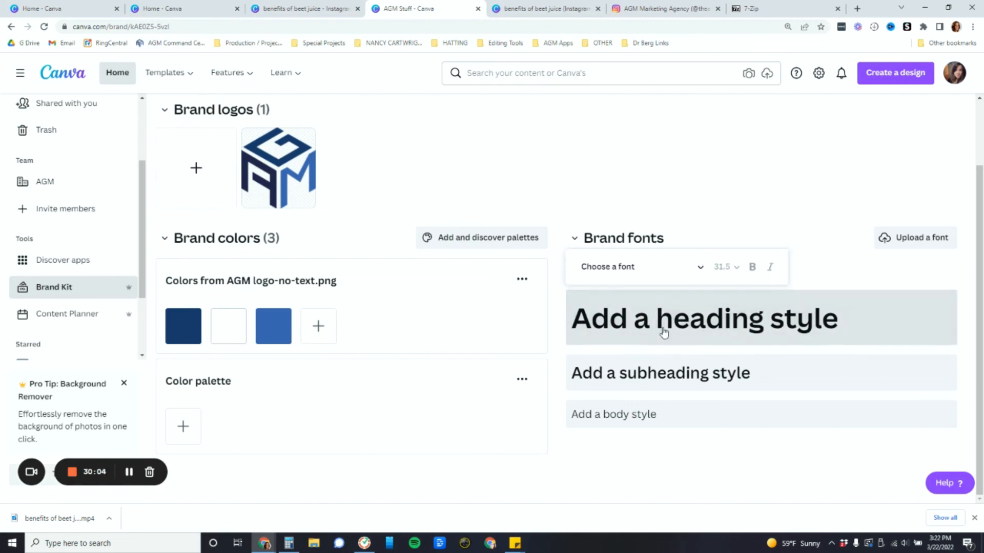
left_click(647, 273)
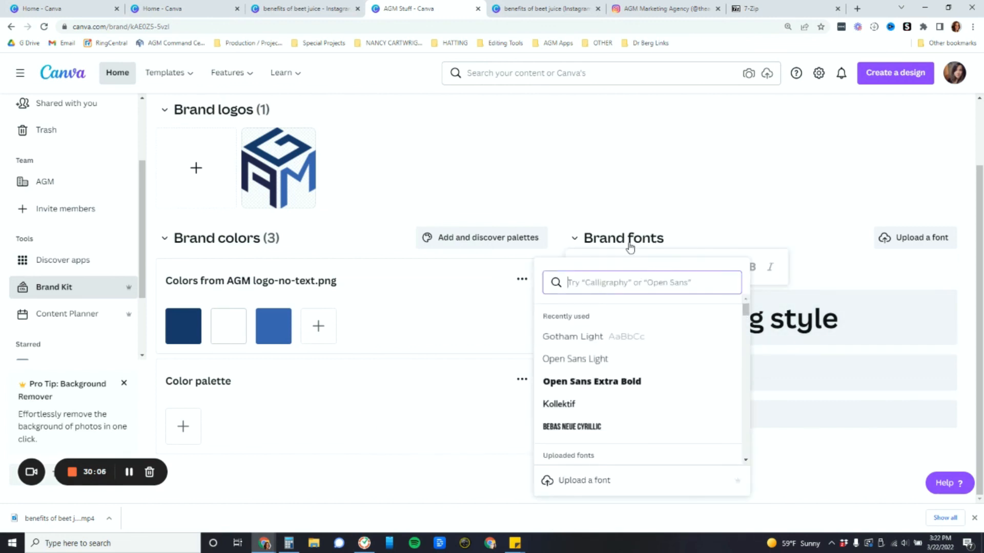
type("bebas")
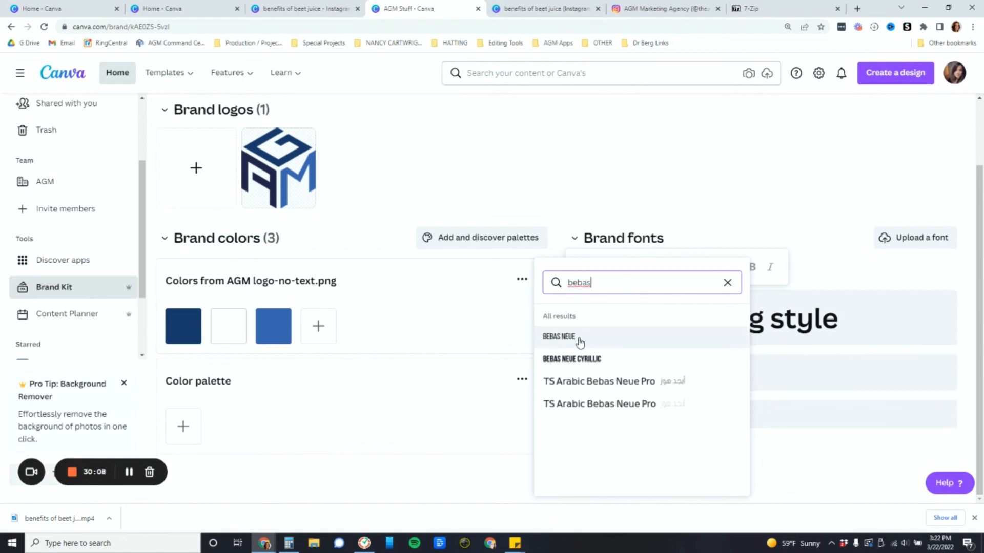
left_click(577, 338)
left_click(845, 201)
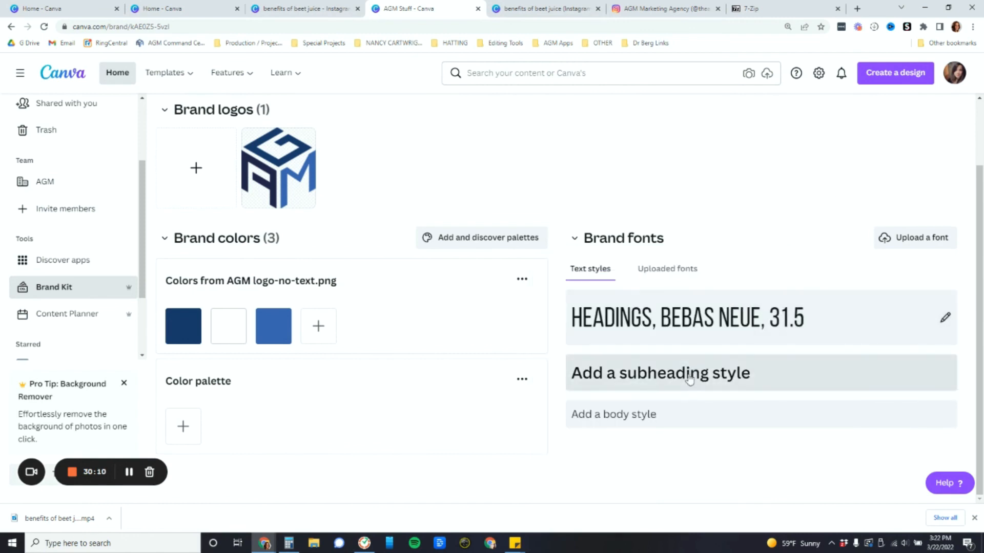
Step: Set the brand kit's subheading style to the Montserrat Classic font
left_click(689, 374)
left_click(631, 342)
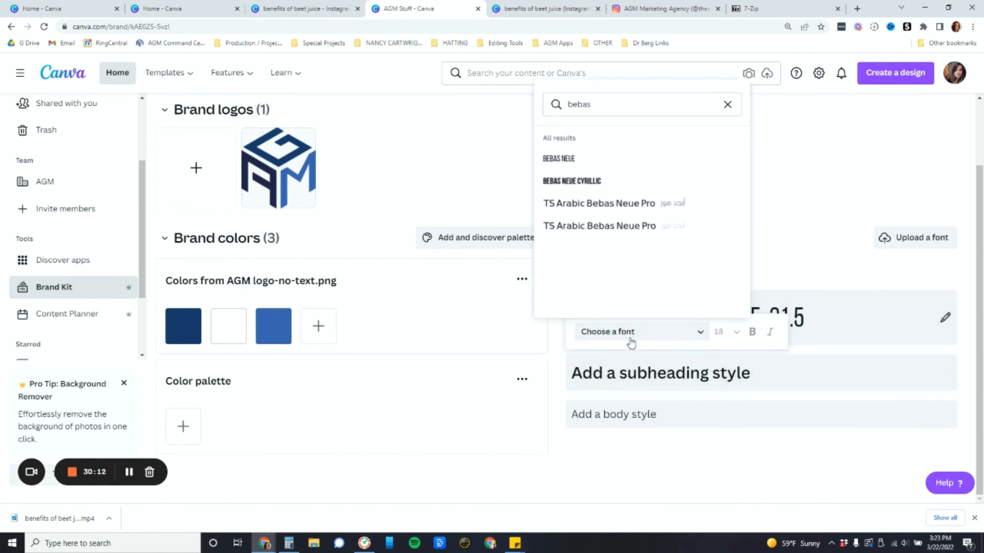
key("ctrl+a")
type("monts")
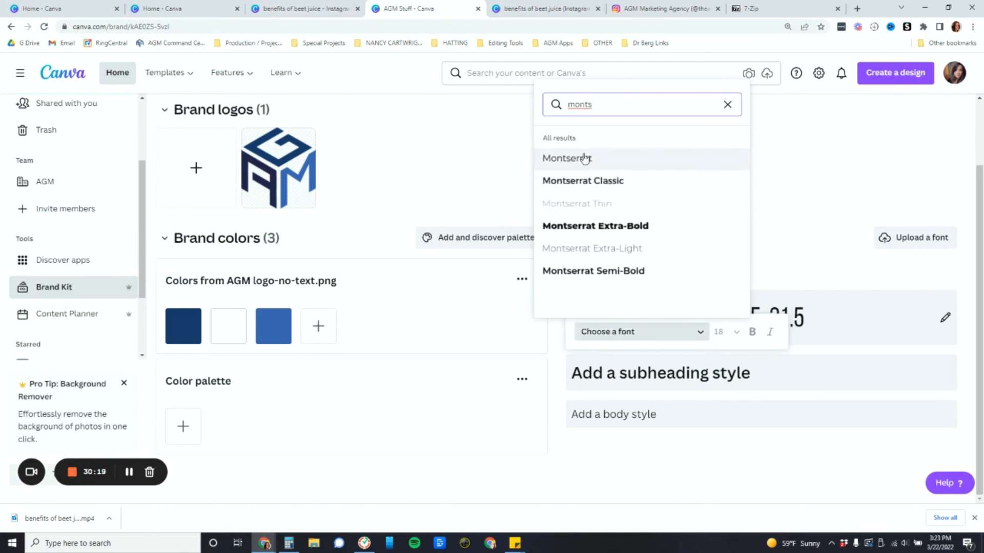
left_click(593, 180)
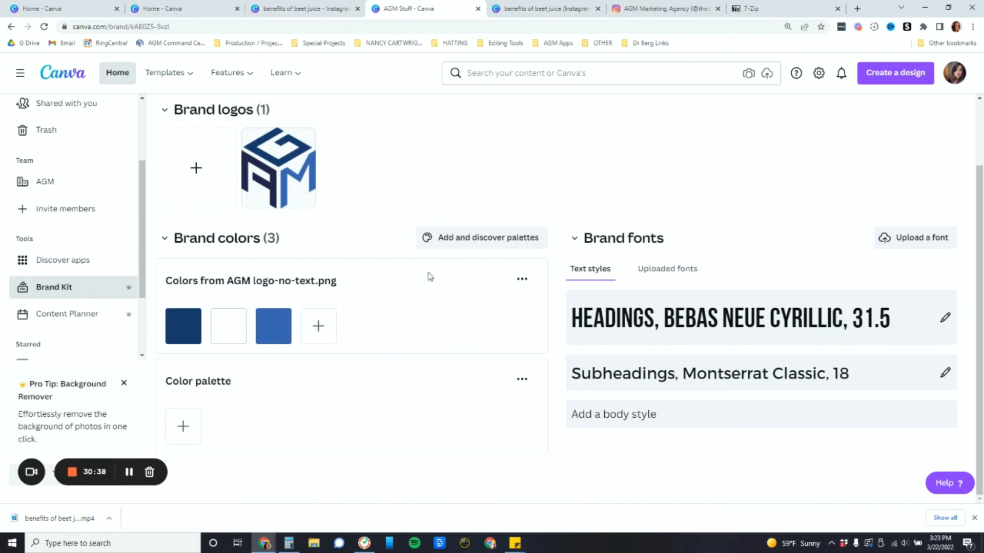
Step: Switch to the other Instagram Story design and add the AGM Stuff brand logo to the matcha powder page, resizing and repositioning it
left_click(533, 9)
left_click(20, 178)
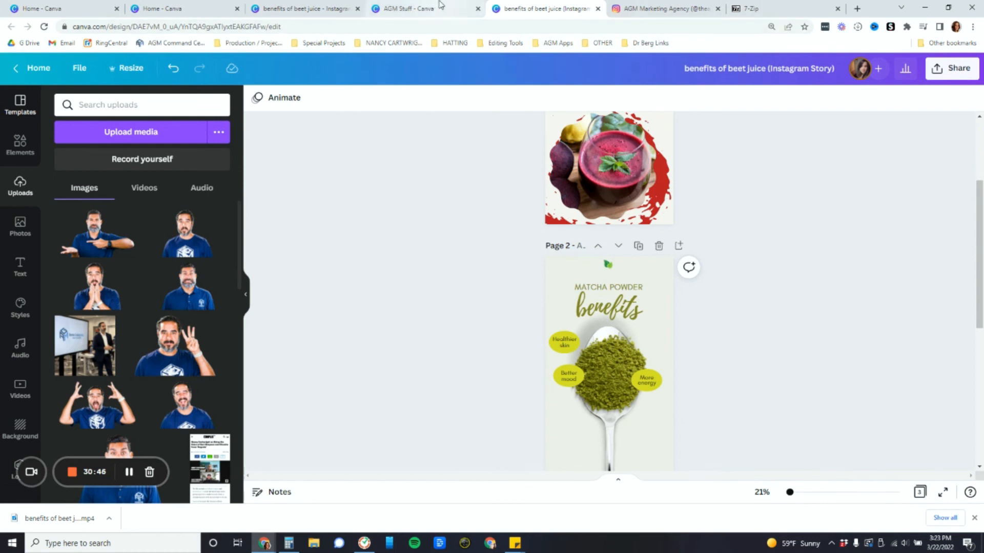
scroll(18, 270, "down", 3)
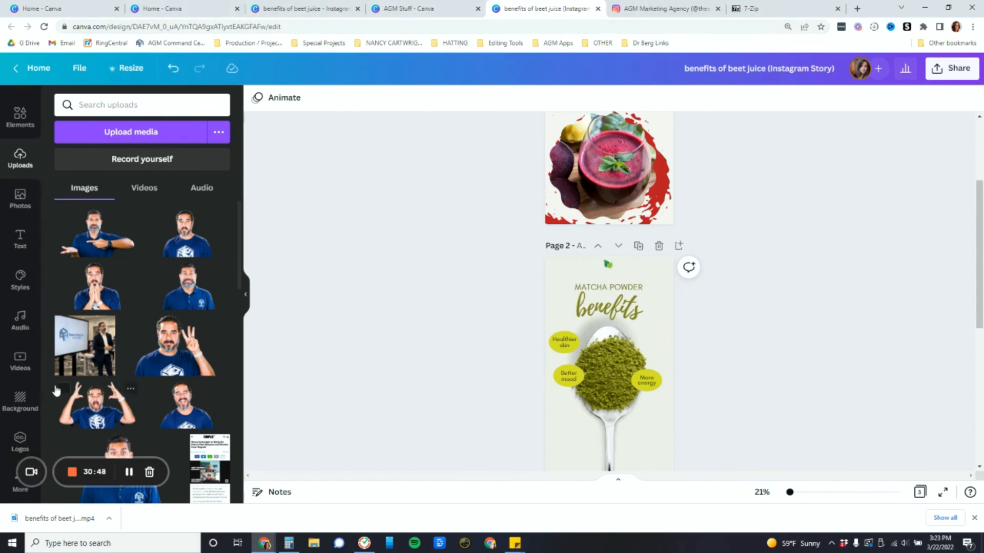
scroll(56, 390, "down", 10)
left_click(21, 442)
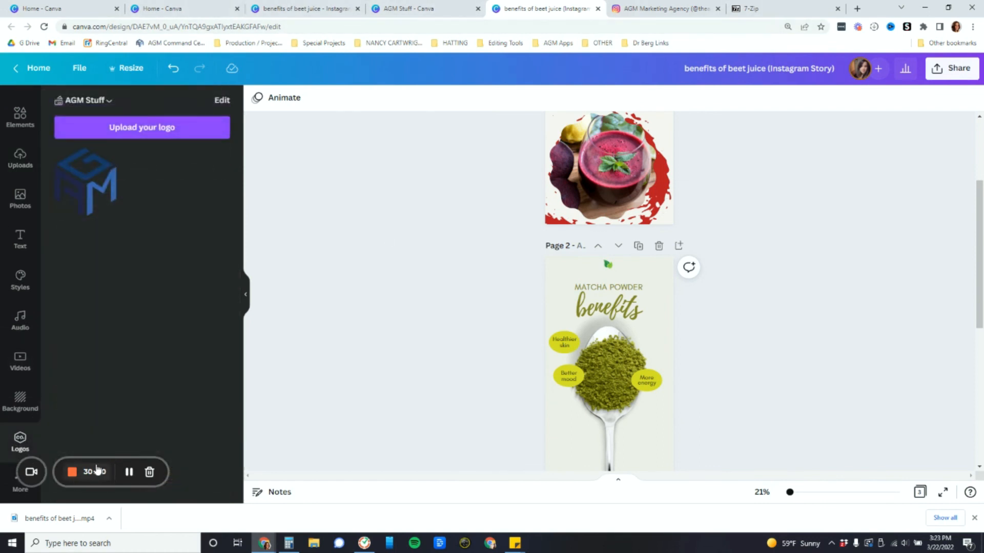
left_click(95, 185)
left_click_drag(657, 321, 637, 352)
left_click_drag(597, 384, 610, 299)
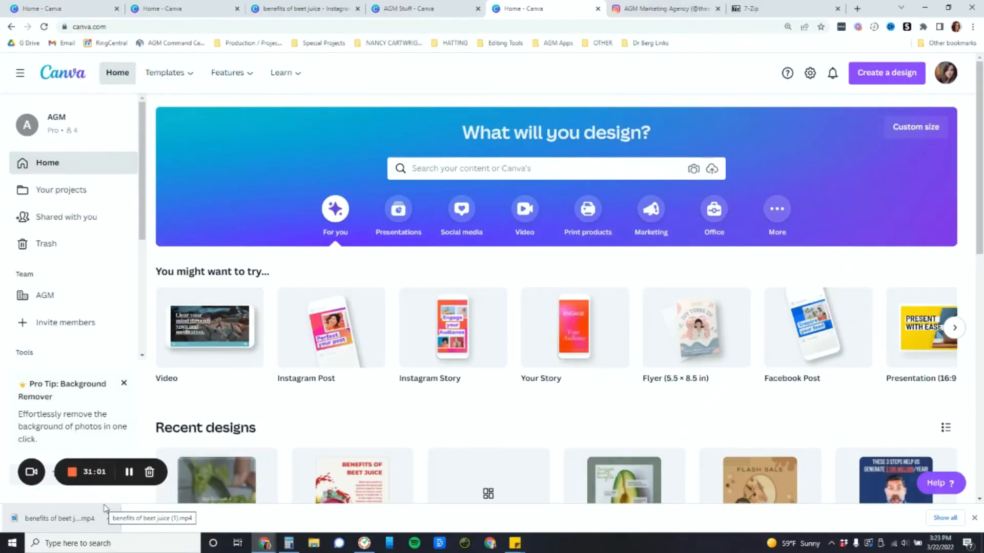